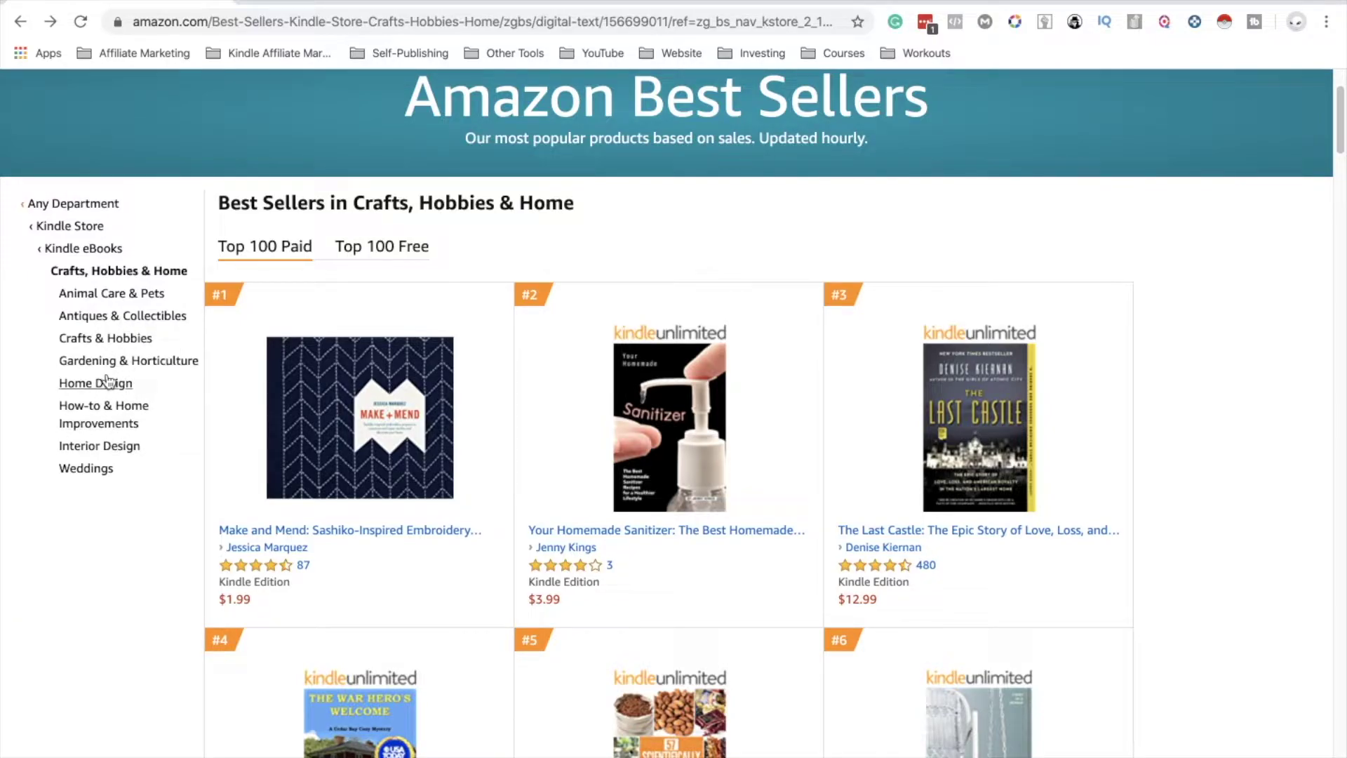
- Switch from the Crafts, Hobbies & Home list to the How-to & Home Improvement Kindle best sellers
{"action": "left_click", "coordinate": [138, 421]}
{"action": "scroll", "coordinate": [386, 372], "scroll_direction": "down", "scroll_amount": 3}
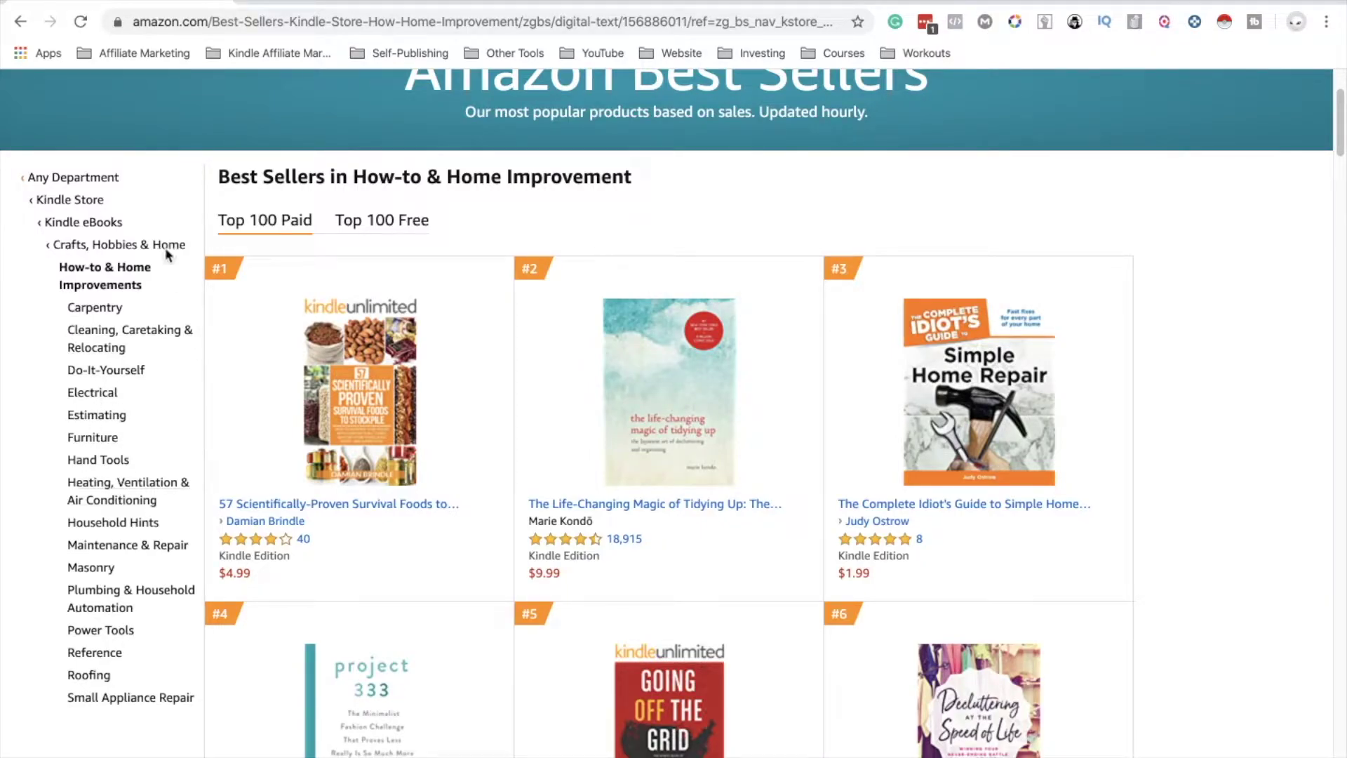
{"action": "scroll", "coordinate": [152, 292], "scroll_direction": "up", "scroll_amount": 2}
{"action": "scroll", "coordinate": [152, 292], "scroll_direction": "down", "scroll_amount": 1}
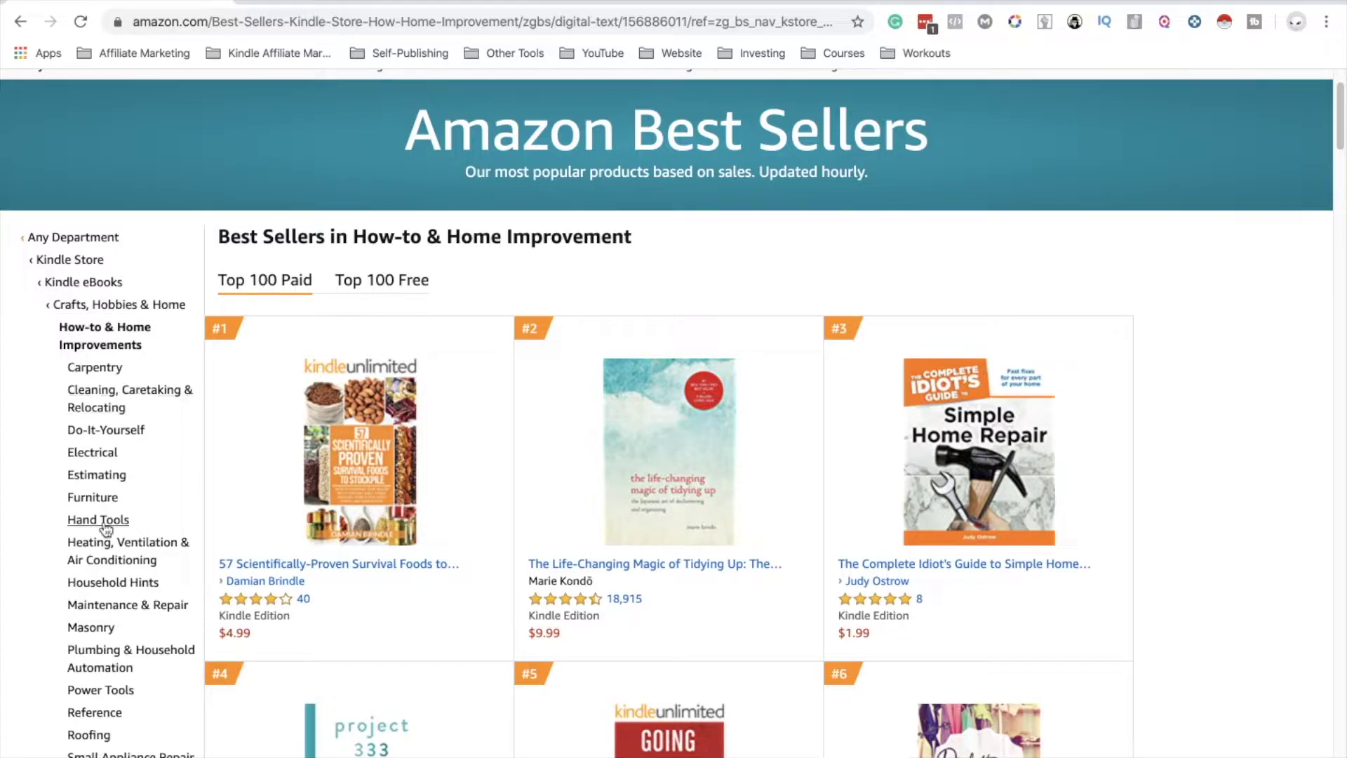
{"action": "scroll", "coordinate": [155, 460], "scroll_direction": "down", "scroll_amount": 2}
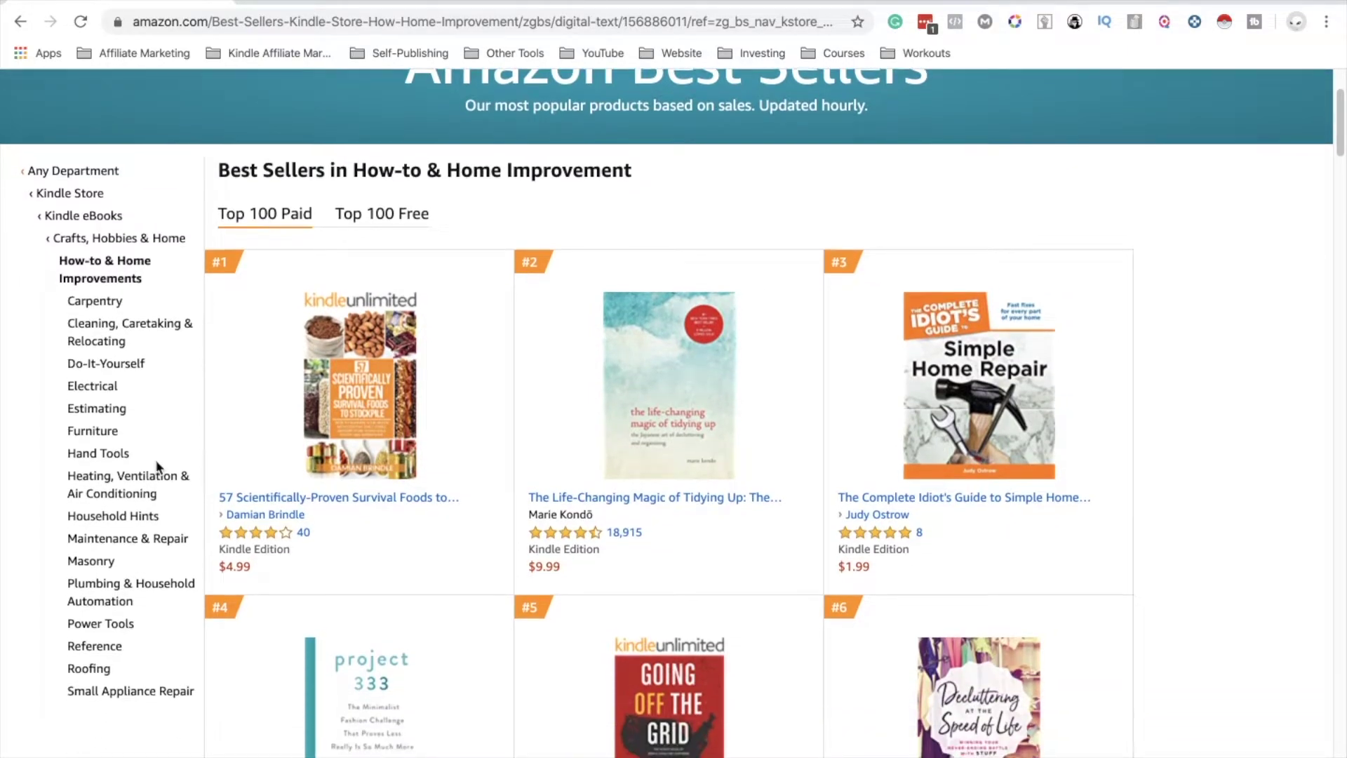
{"action": "scroll", "coordinate": [157, 466], "scroll_direction": "down", "scroll_amount": 1}
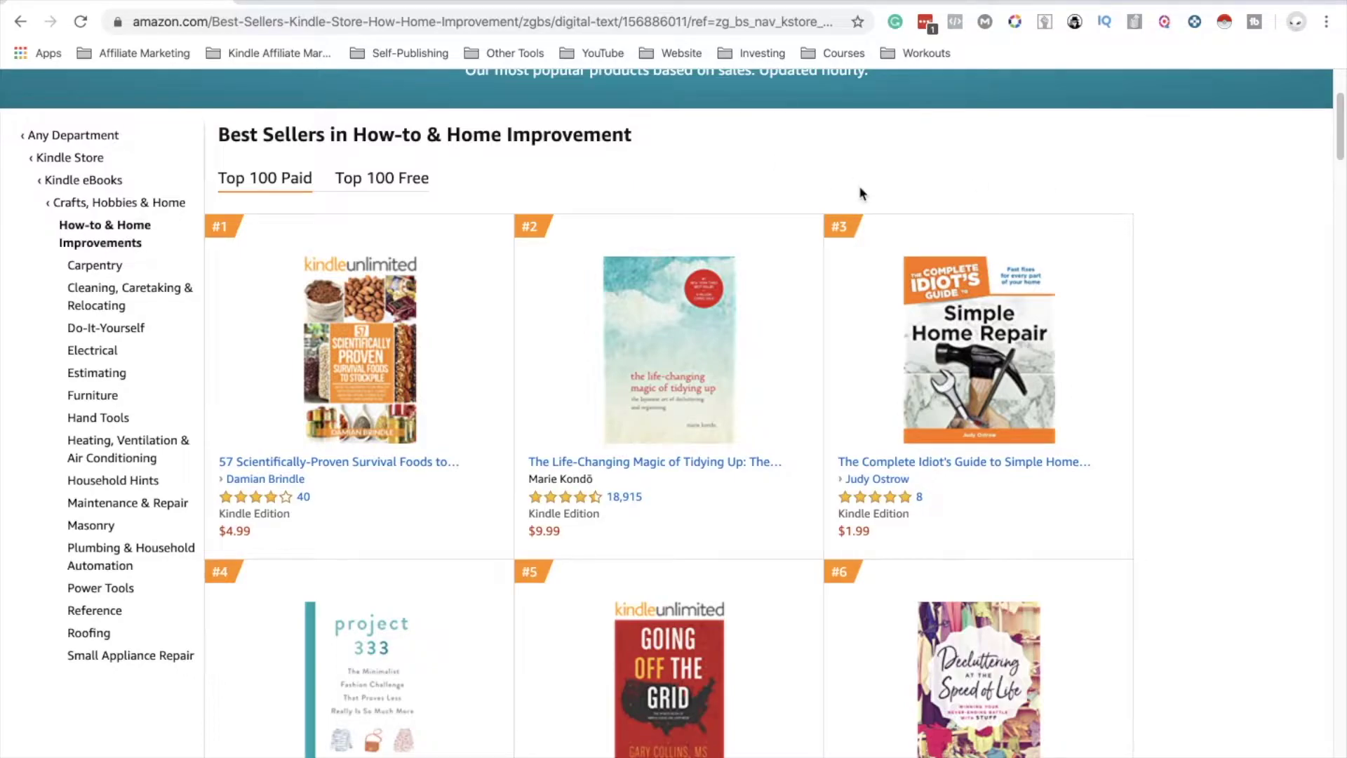
{"action": "scroll", "coordinate": [858, 185], "scroll_direction": "down", "scroll_amount": 3}
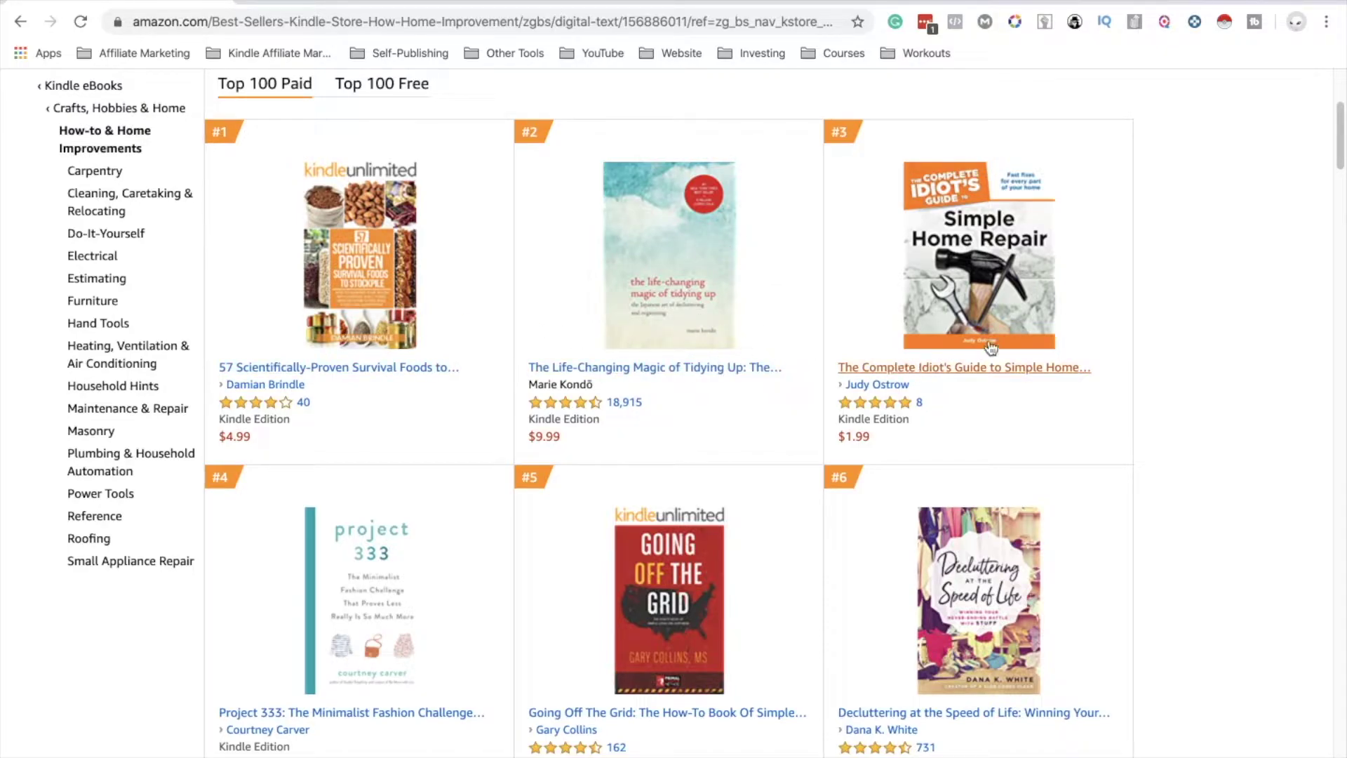
{"action": "scroll", "coordinate": [994, 354], "scroll_direction": "down", "scroll_amount": 2}
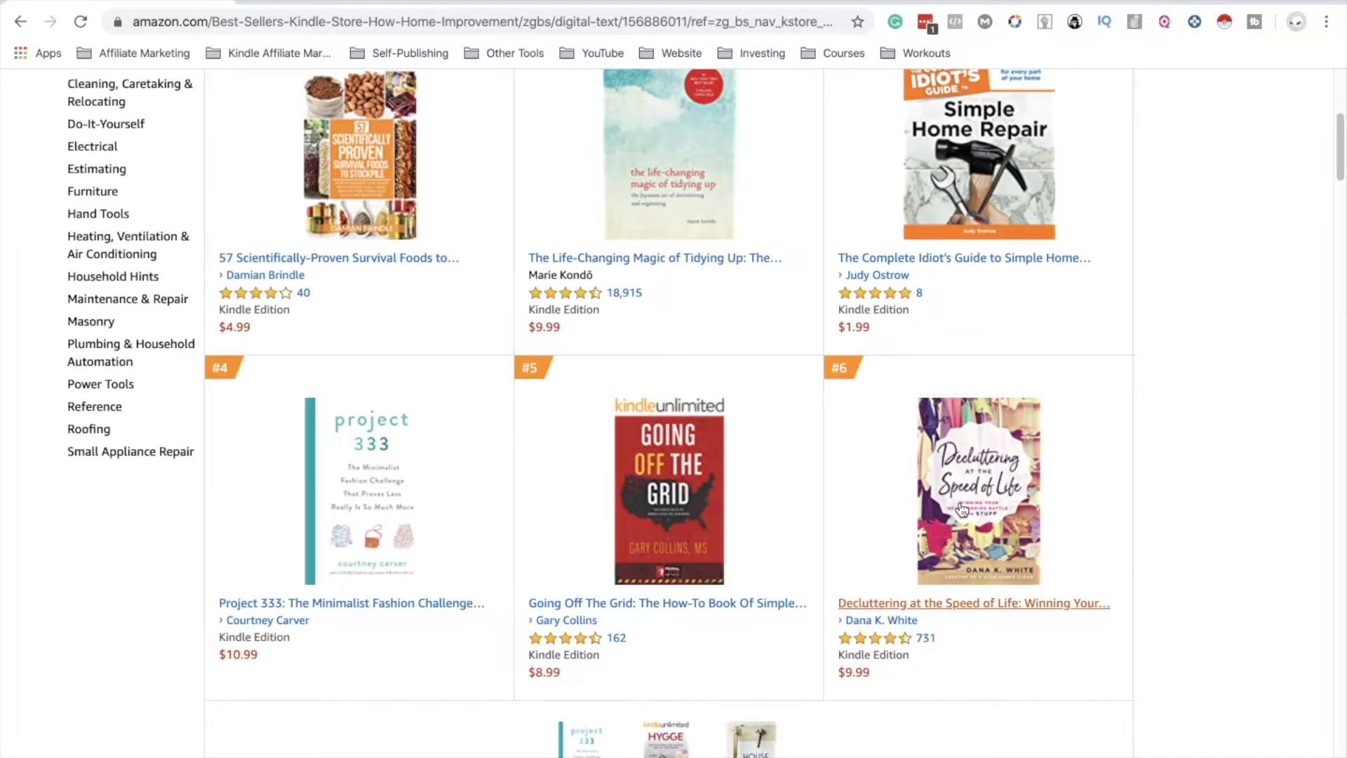
{"action": "scroll", "coordinate": [1219, 533], "scroll_direction": "down", "scroll_amount": 1}
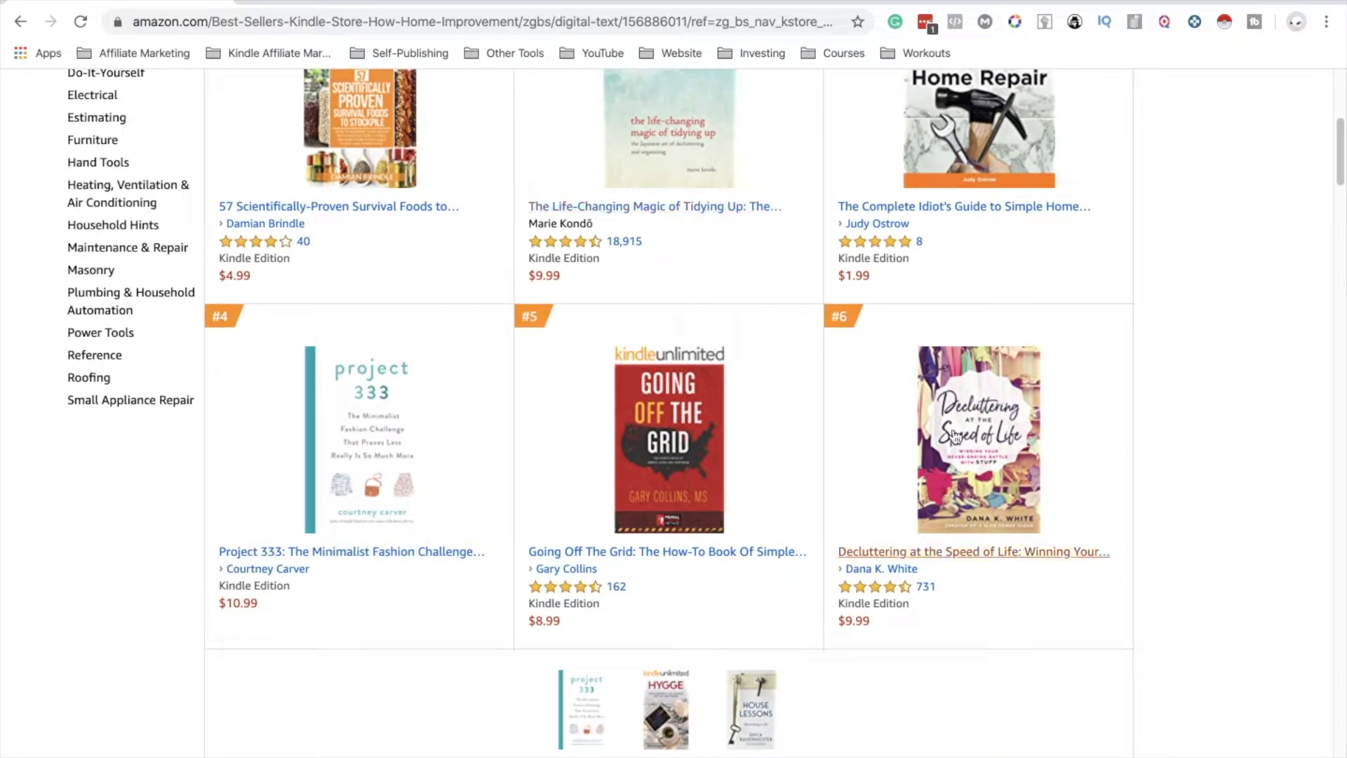
{"action": "scroll", "coordinate": [618, 548], "scroll_direction": "down", "scroll_amount": 10}
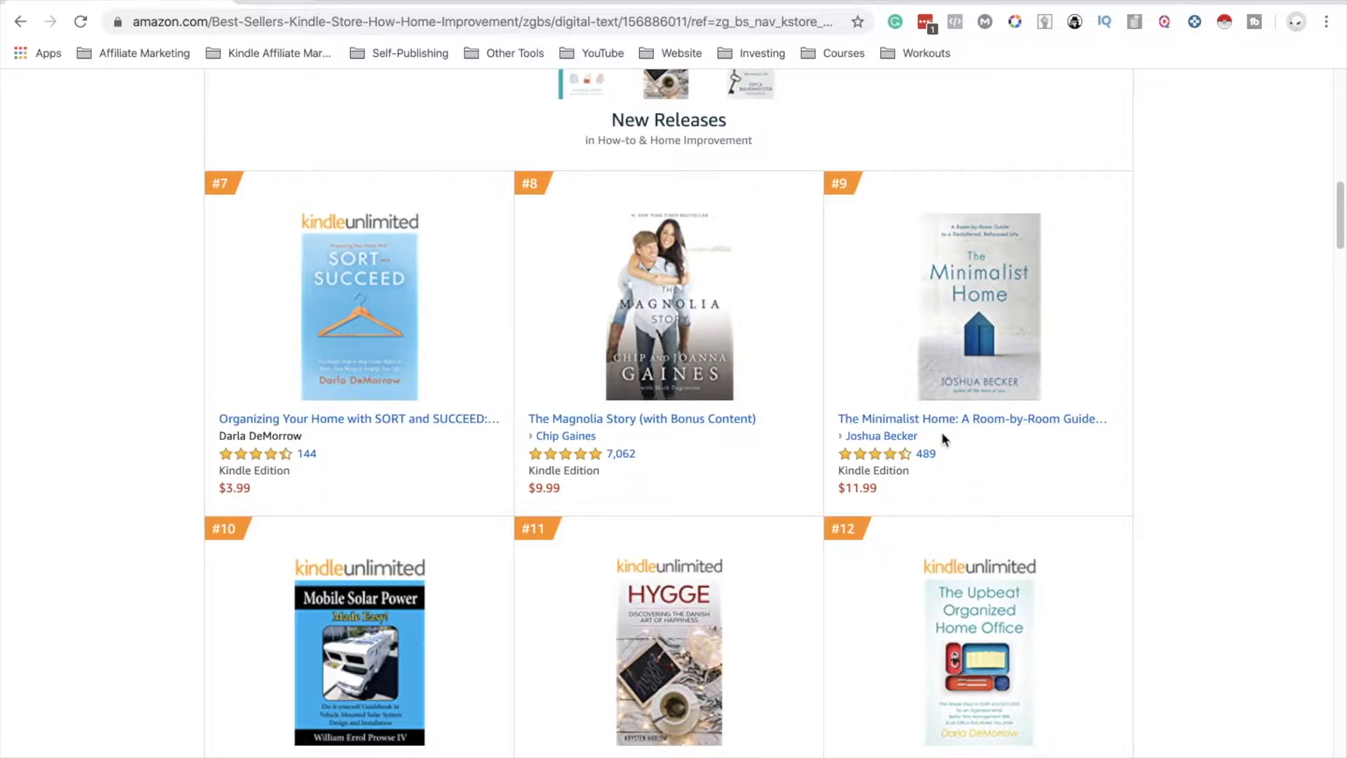
{"action": "scroll", "coordinate": [943, 434], "scroll_direction": "down", "scroll_amount": 3}
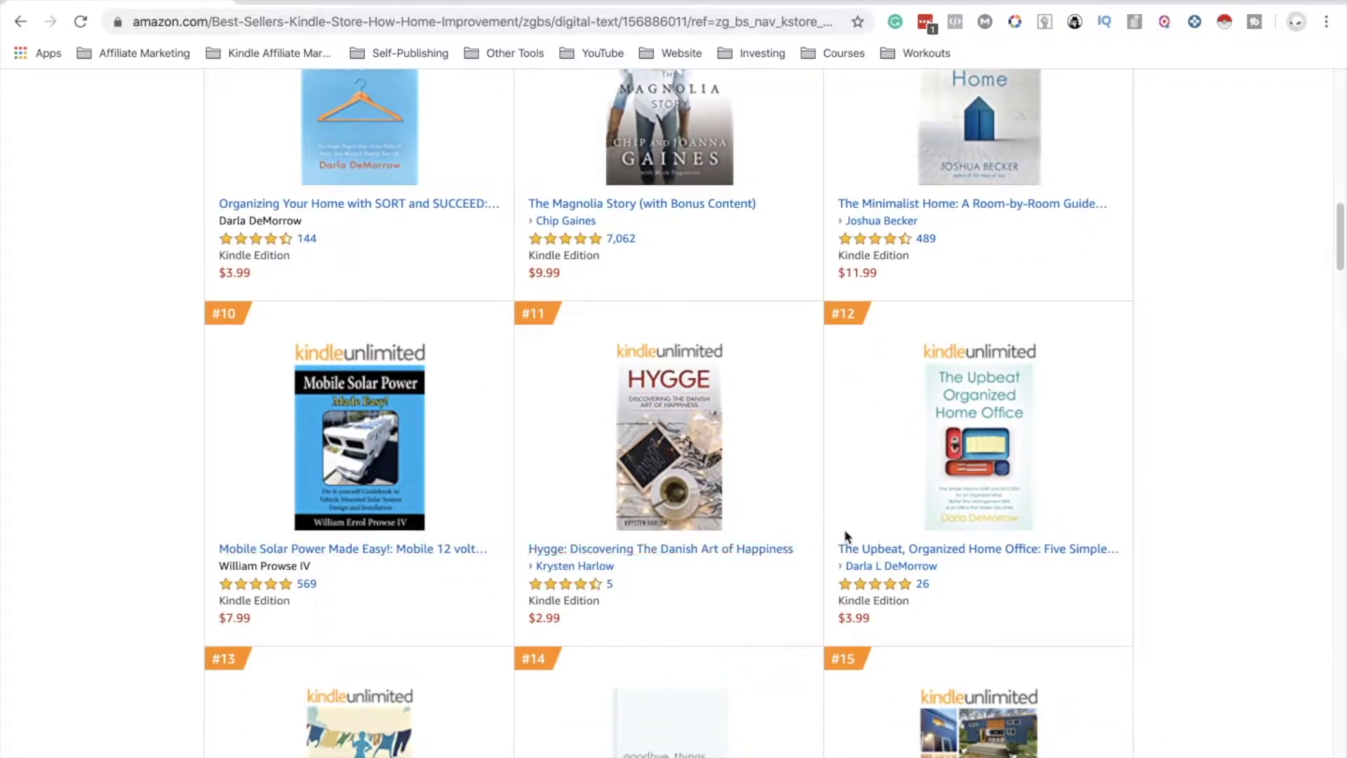
{"action": "scroll", "coordinate": [876, 451], "scroll_direction": "up", "scroll_amount": 2}
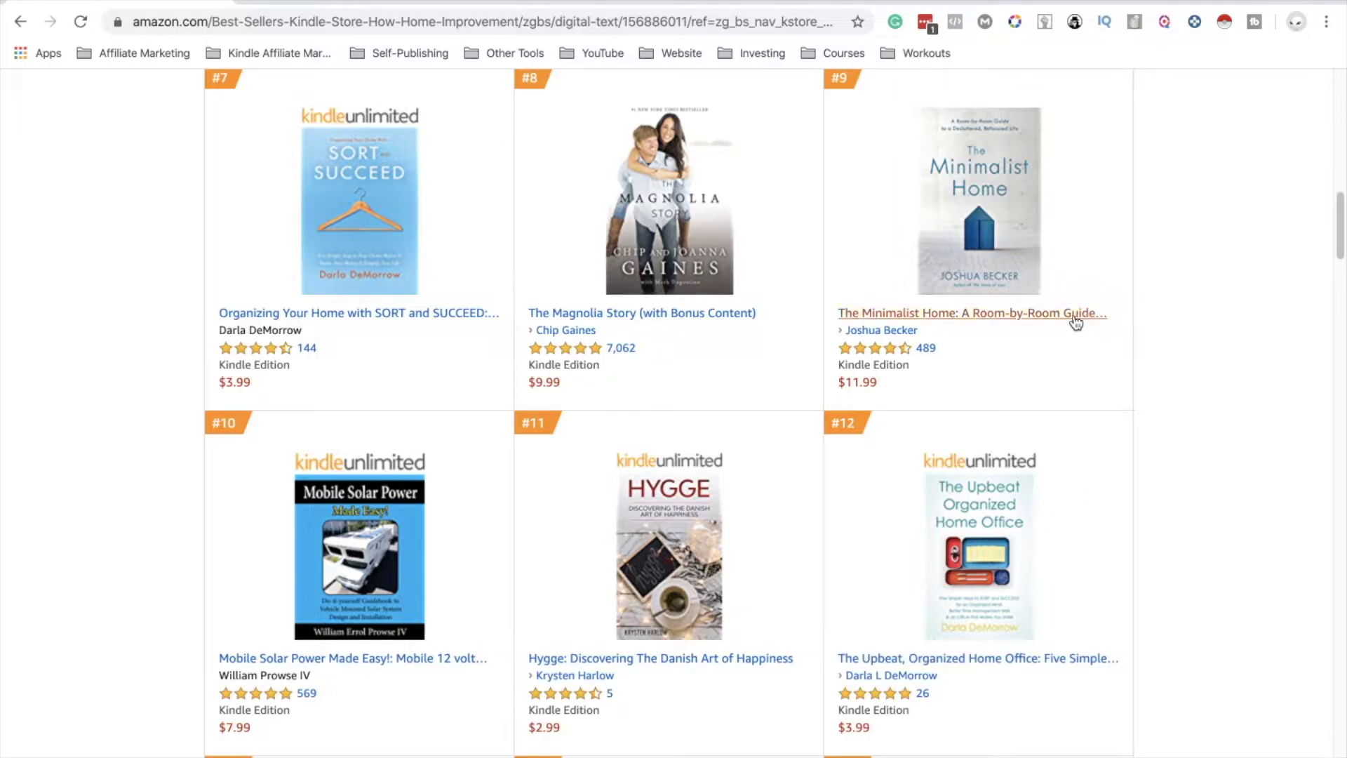
{"action": "scroll", "coordinate": [968, 319], "scroll_direction": "down", "scroll_amount": 8}
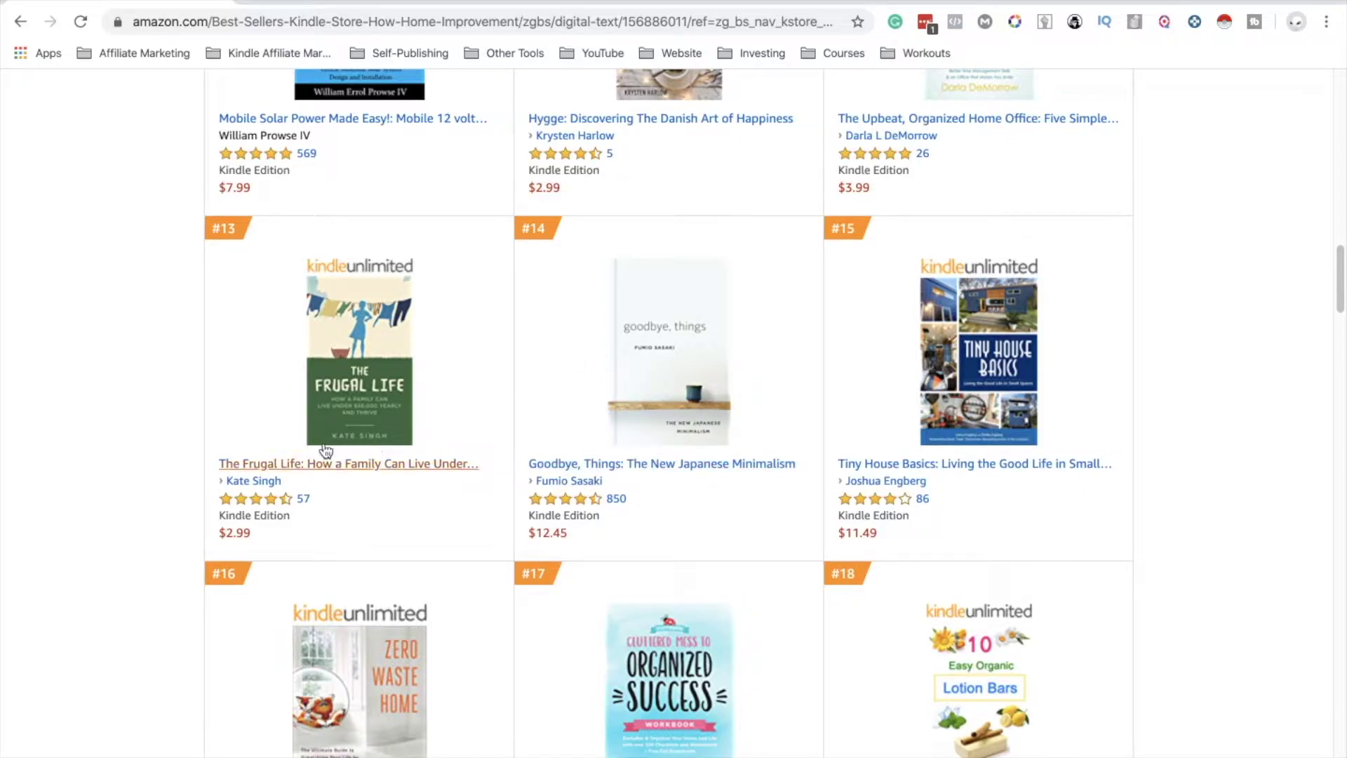
{"action": "scroll", "coordinate": [981, 259], "scroll_direction": "up", "scroll_amount": 2}
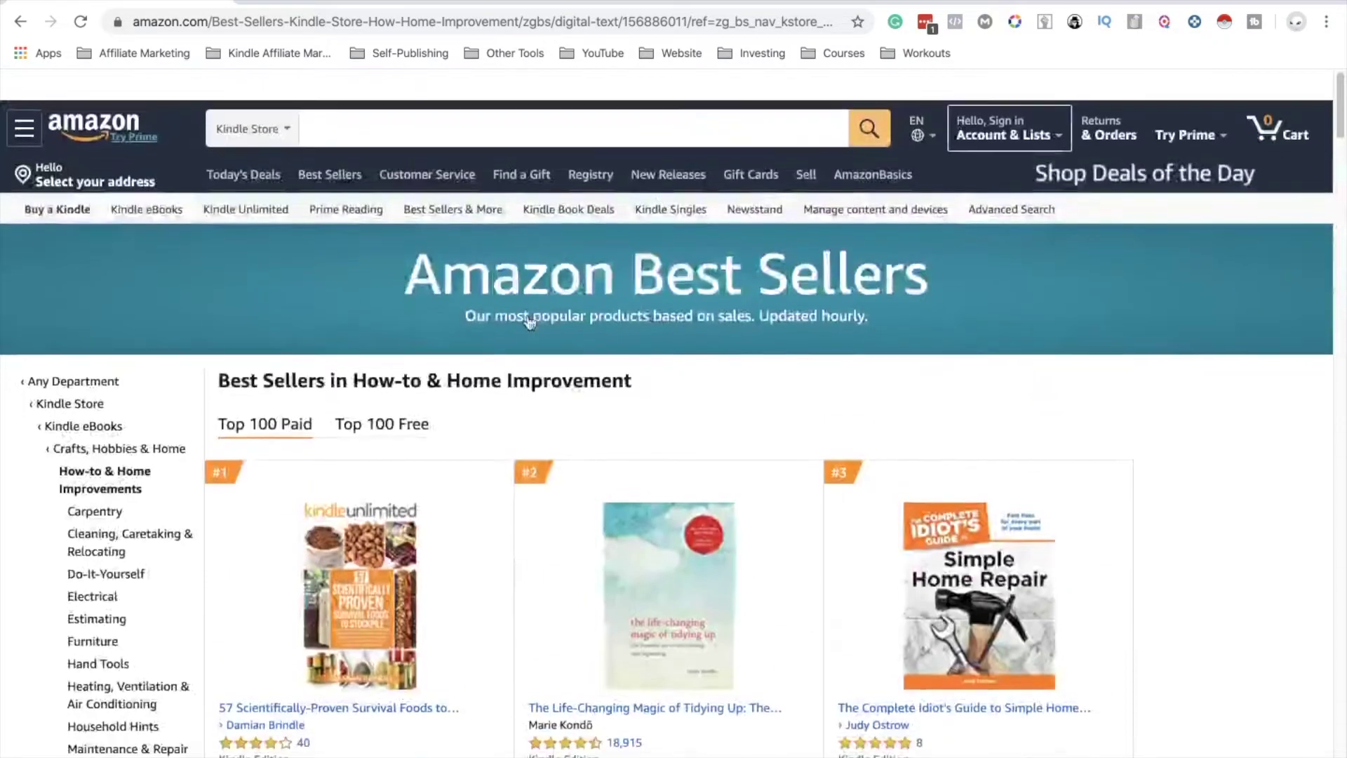
{"action": "scroll", "coordinate": [923, 505], "scroll_direction": "down", "scroll_amount": 10}
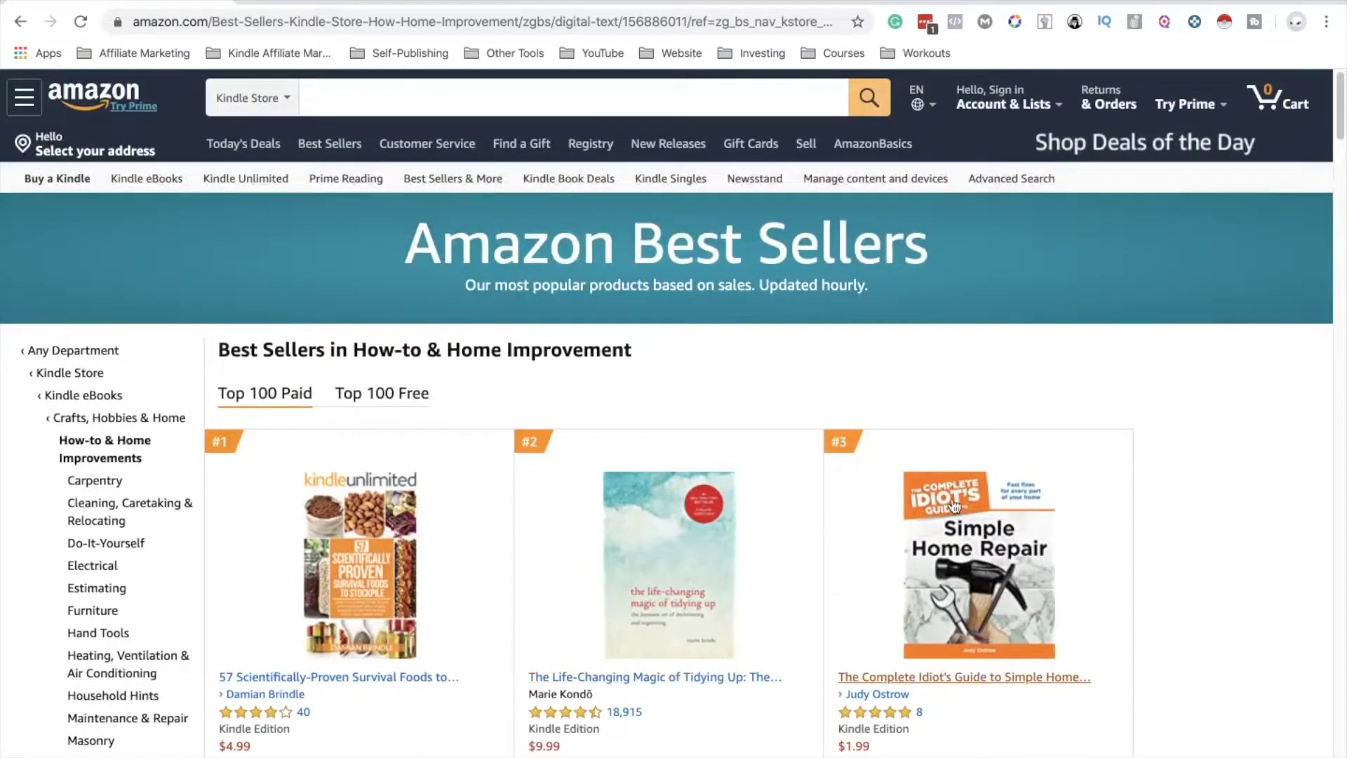
- Skim the How-to & Home Improvement best sellers, then run KDSpy's analysis of the top 20
{"action": "scroll", "coordinate": [665, 556], "scroll_direction": "down", "scroll_amount": 10}
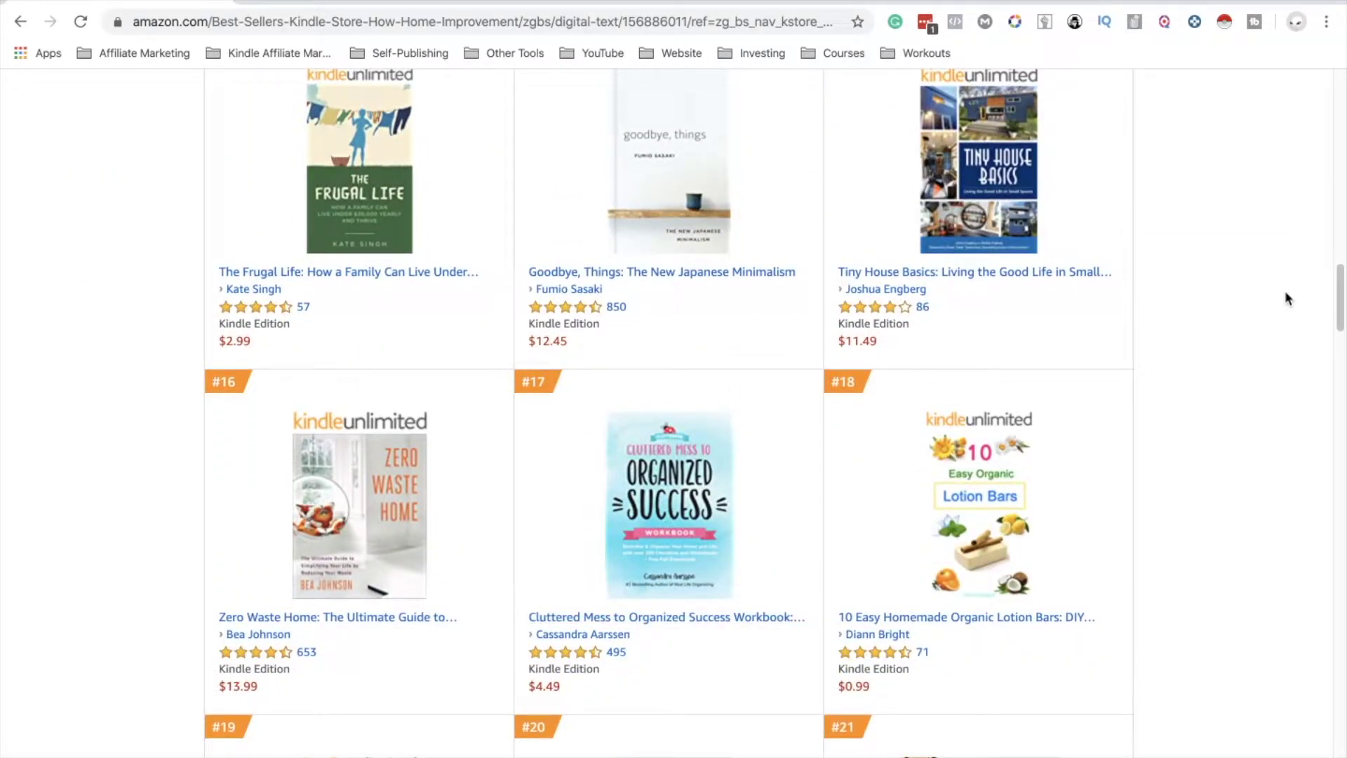
{"action": "scroll", "coordinate": [1285, 295], "scroll_direction": "up", "scroll_amount": 20}
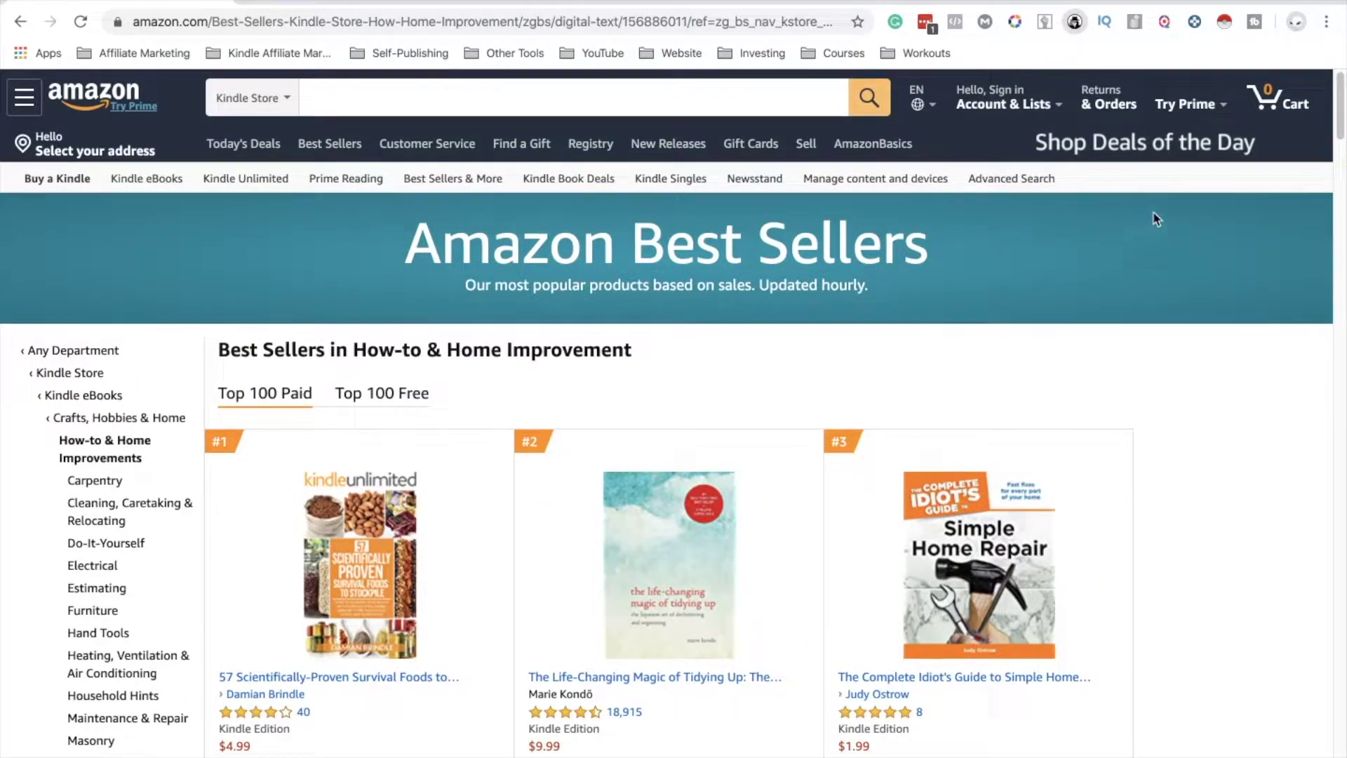
{"action": "left_click", "coordinate": [1074, 26]}
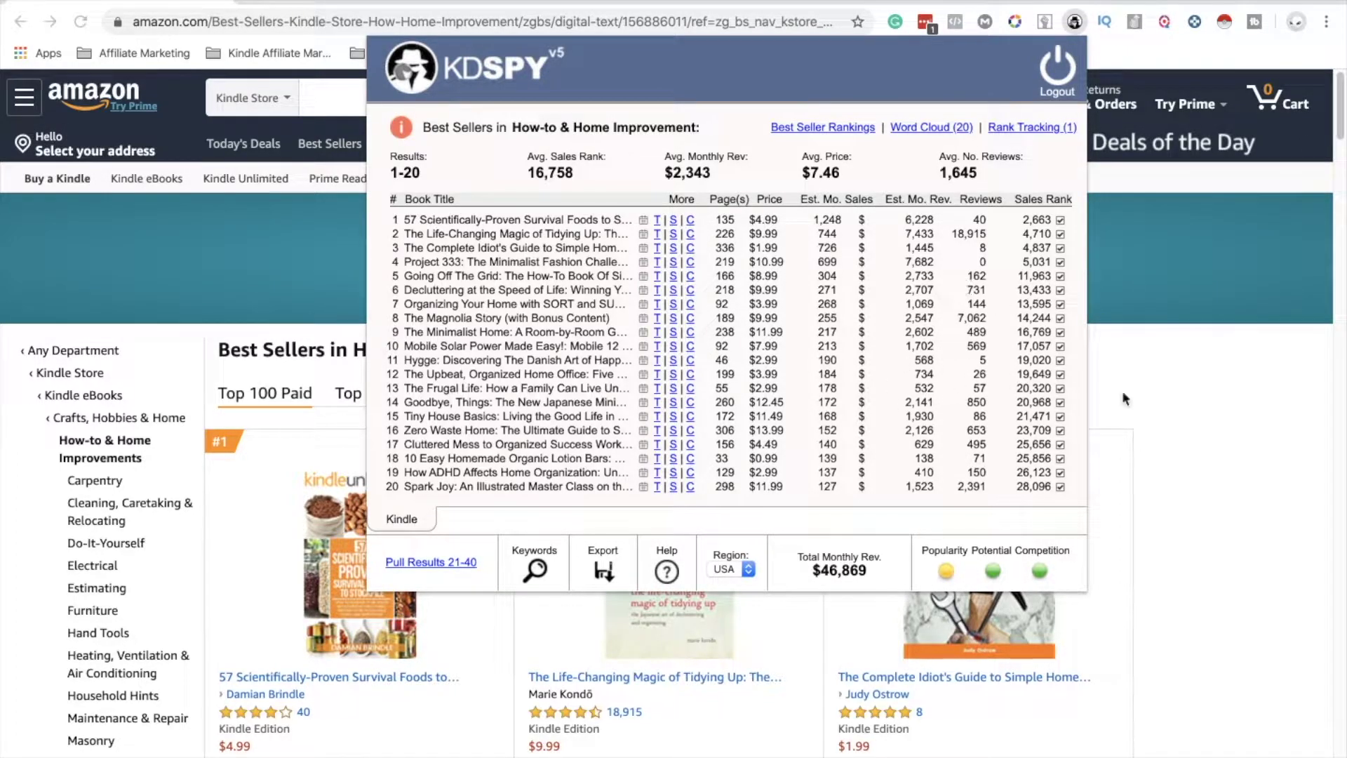
- Reopen KDSpy and review the word cloud of the top 5 best-seller title words
{"action": "left_click", "coordinate": [1191, 438]}
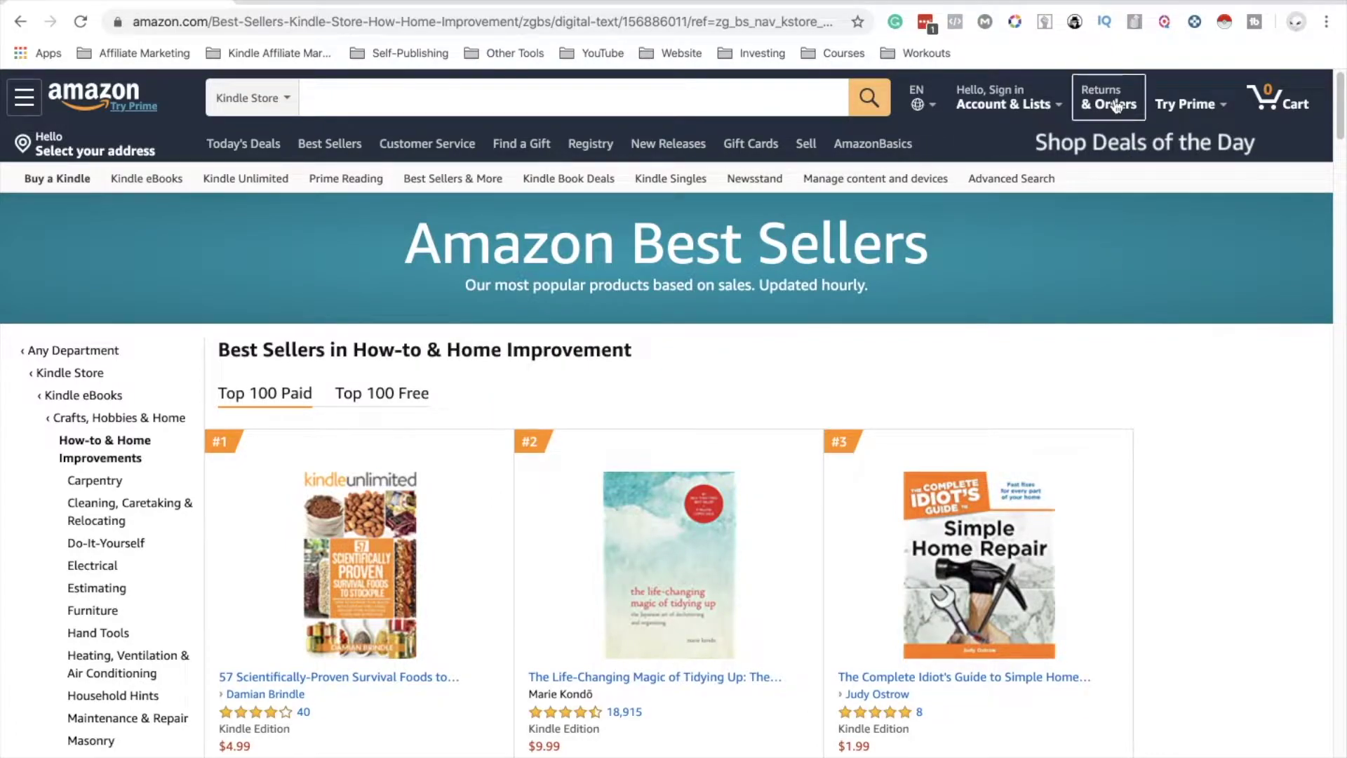
{"action": "left_click", "coordinate": [1074, 21]}
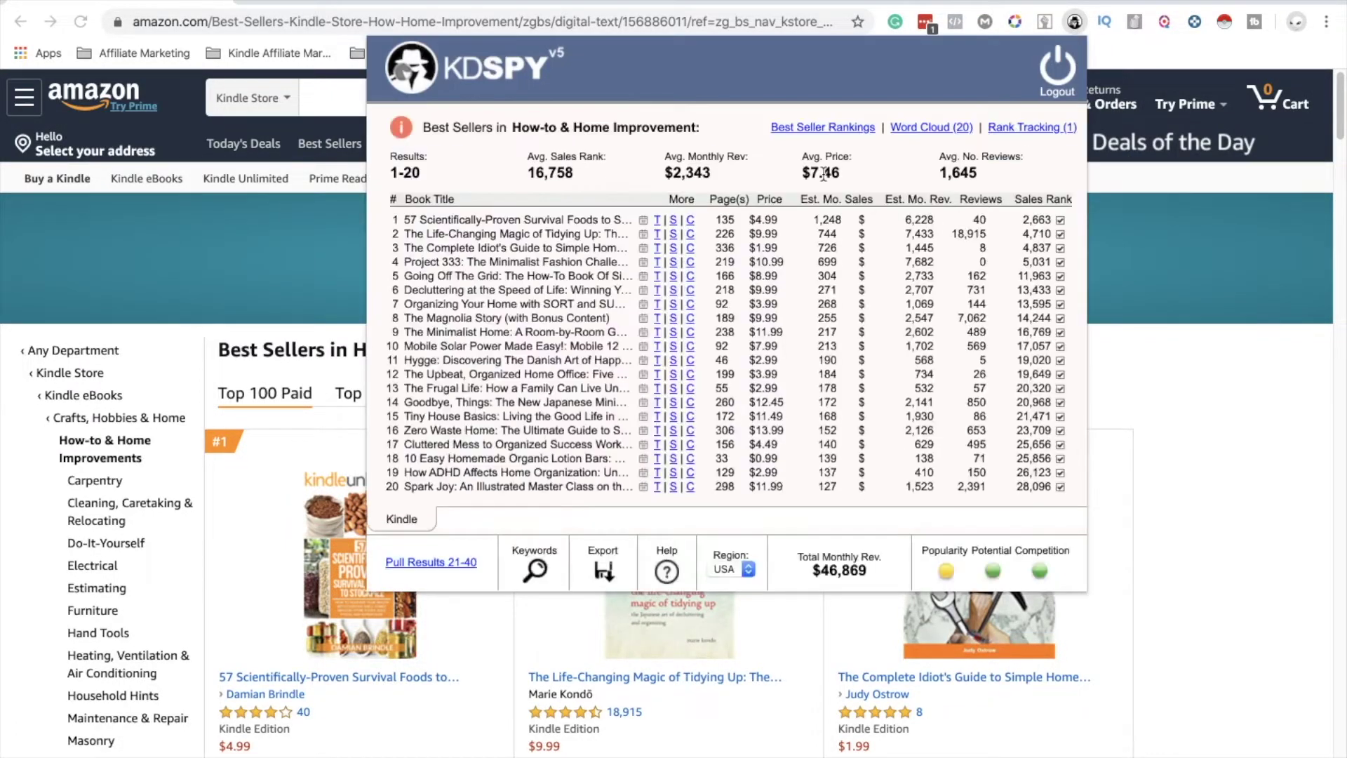
{"action": "left_click", "coordinate": [932, 128]}
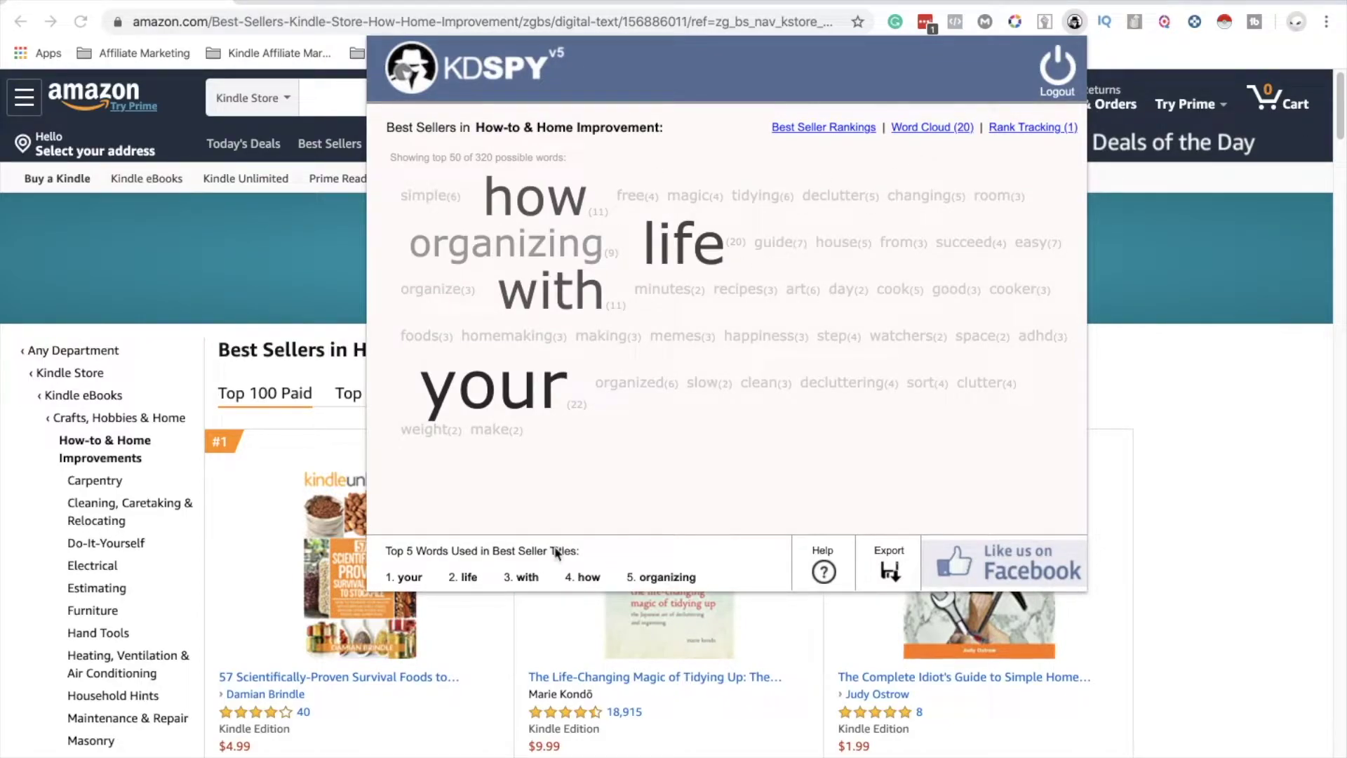
{"action": "triple_click", "coordinate": [695, 577]}
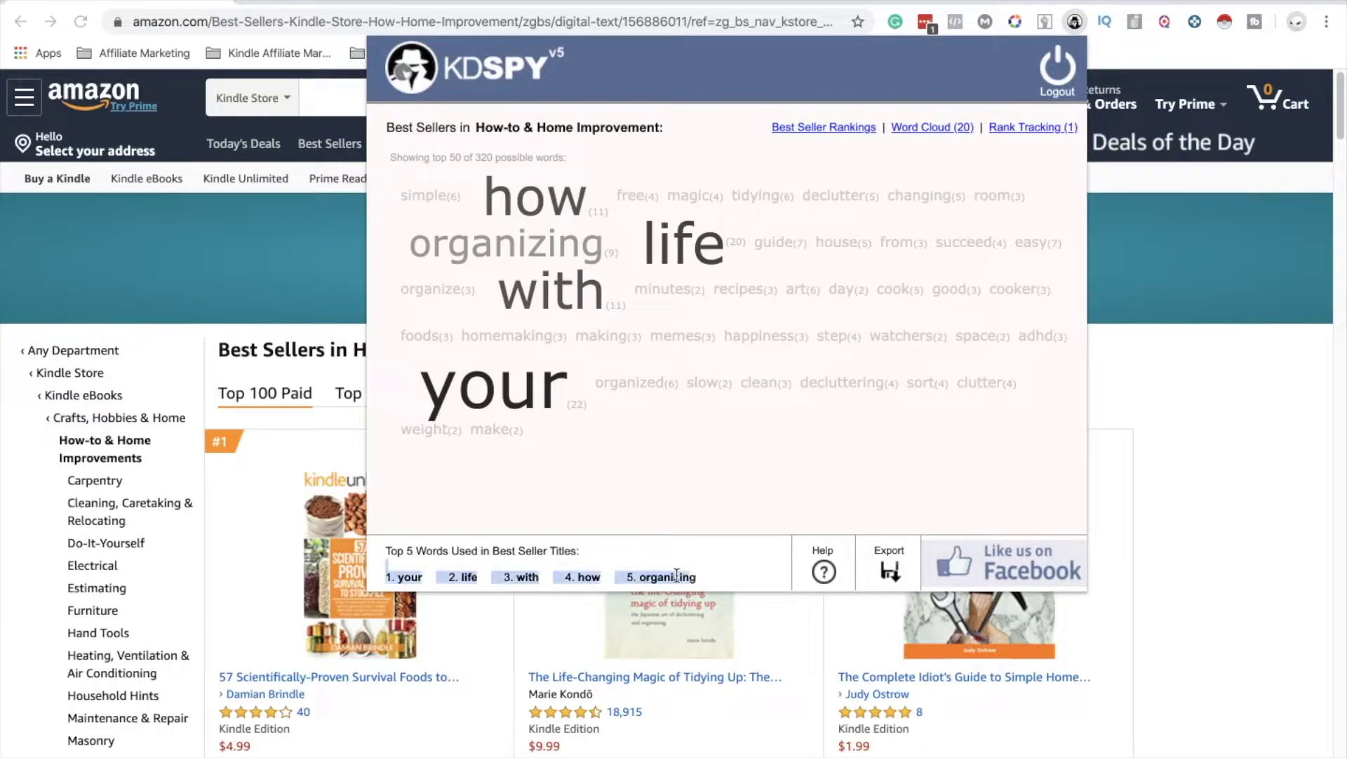
{"action": "left_click", "coordinate": [687, 574]}
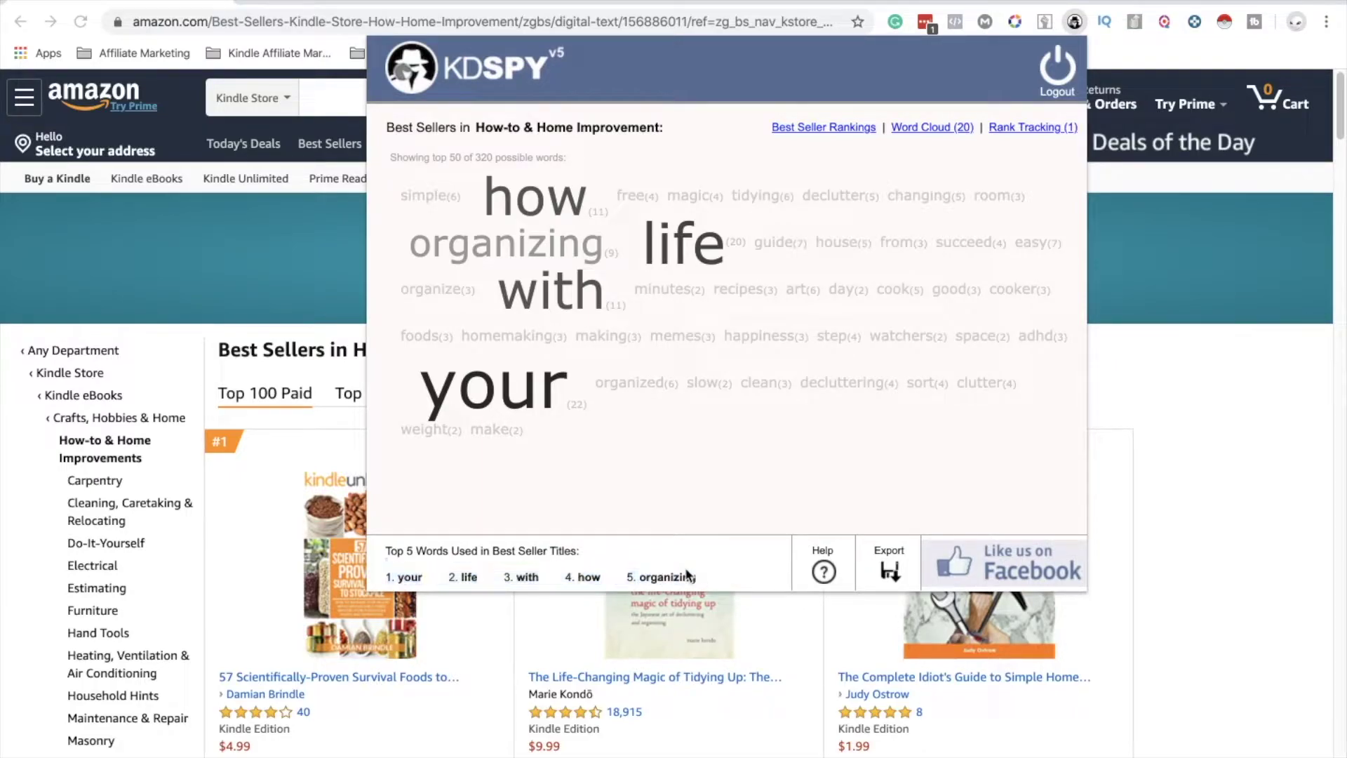
- Return to KDSpy's Best Seller Rankings table and close the analysis
{"action": "left_click", "coordinate": [818, 130]}
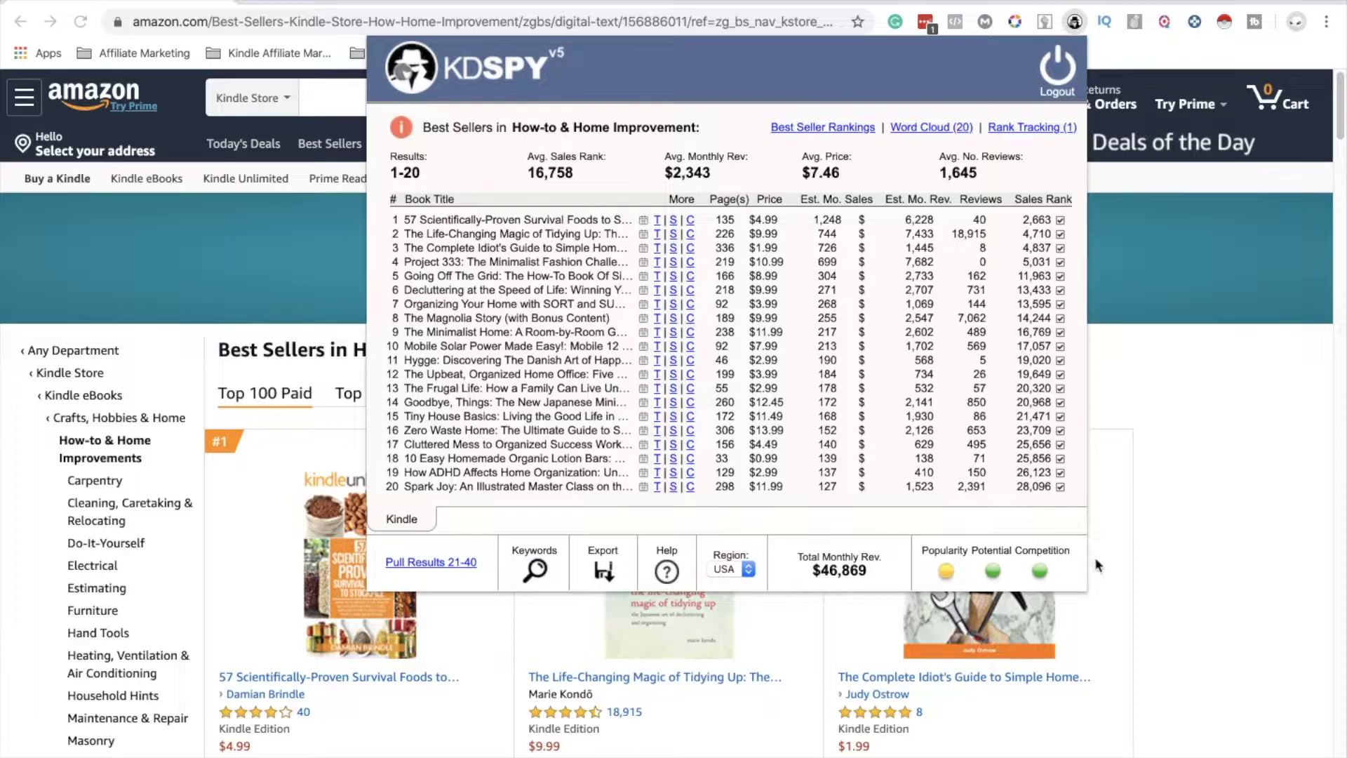
{"action": "mouse_move", "coordinate": [979, 565]}
{"action": "left_click", "coordinate": [1116, 428]}
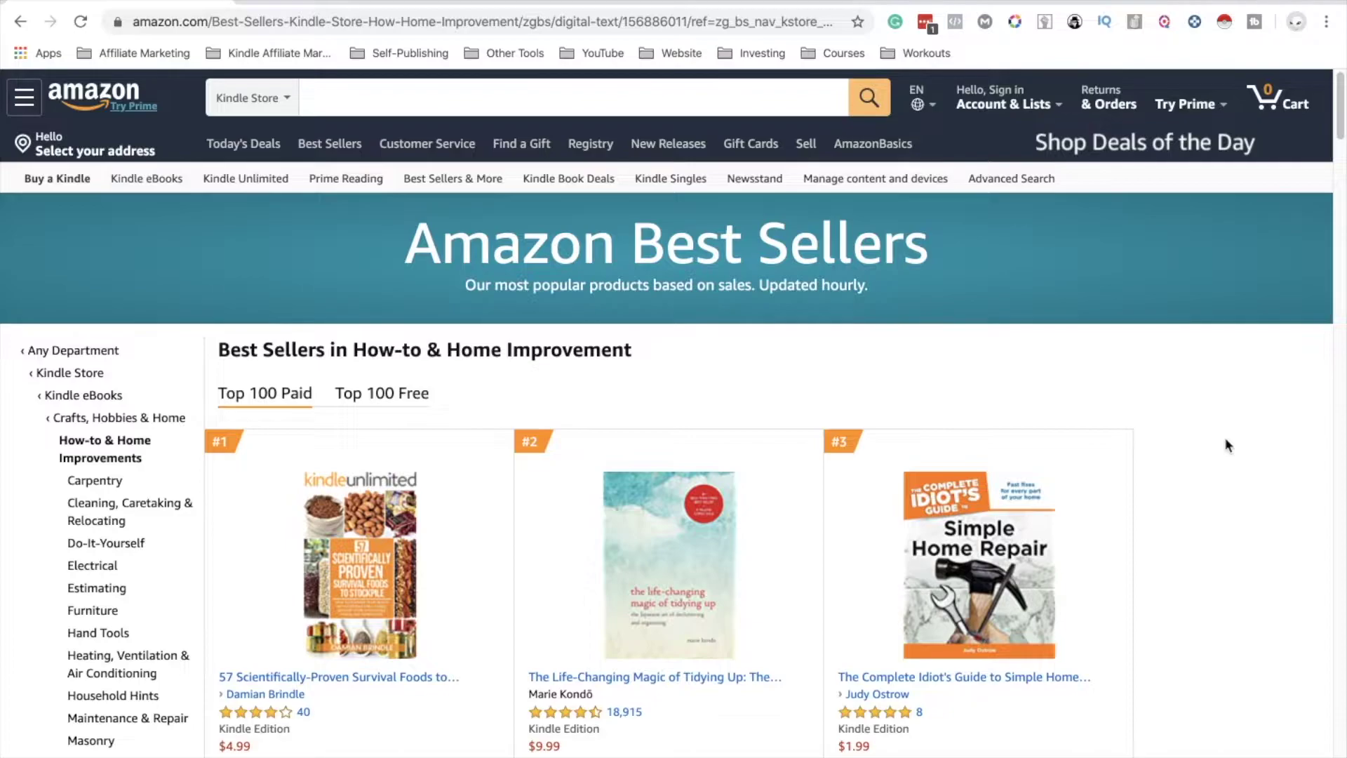
{"action": "scroll", "coordinate": [1227, 445], "scroll_direction": "down", "scroll_amount": 3}
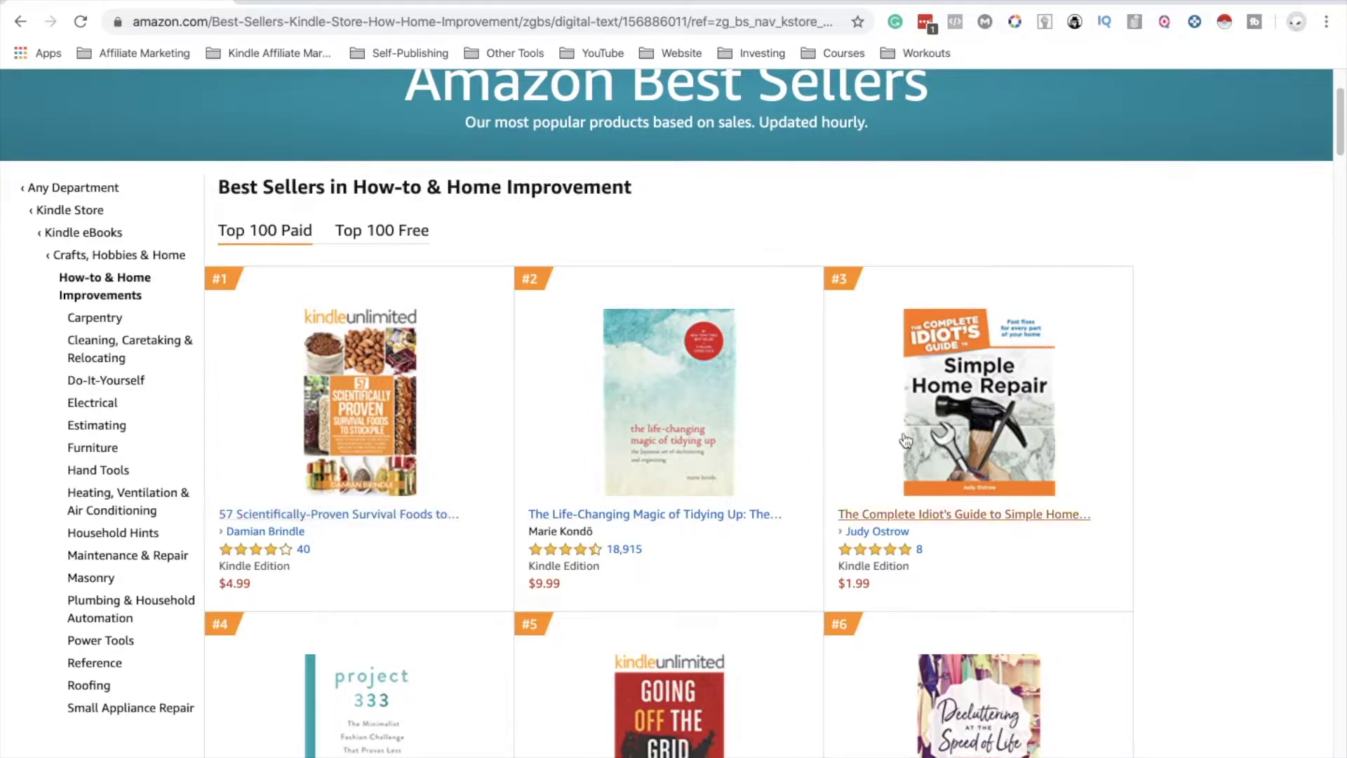
{"action": "scroll", "coordinate": [912, 456], "scroll_direction": "down", "scroll_amount": 20}
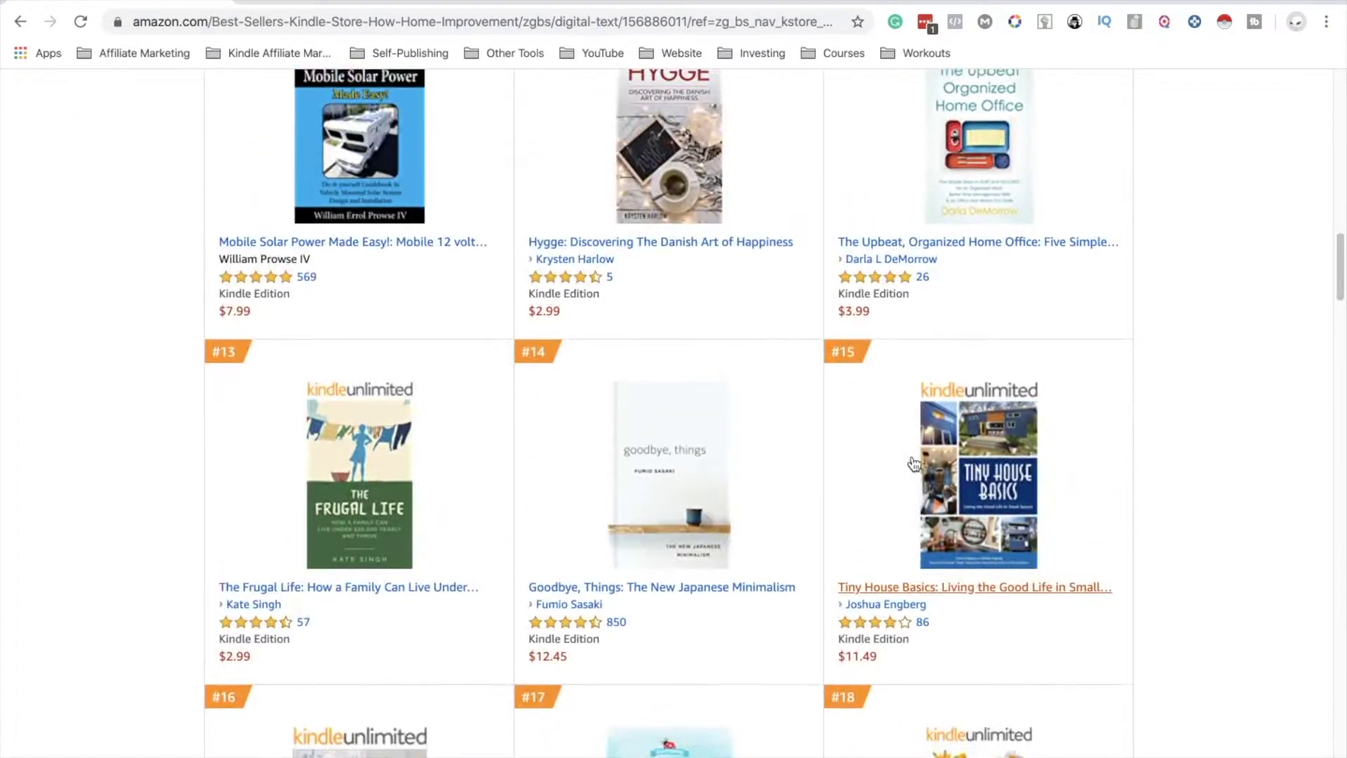
{"action": "scroll", "coordinate": [380, 476], "scroll_direction": "down", "scroll_amount": 10}
{"action": "scroll", "coordinate": [380, 476], "scroll_direction": "down", "scroll_amount": 10}
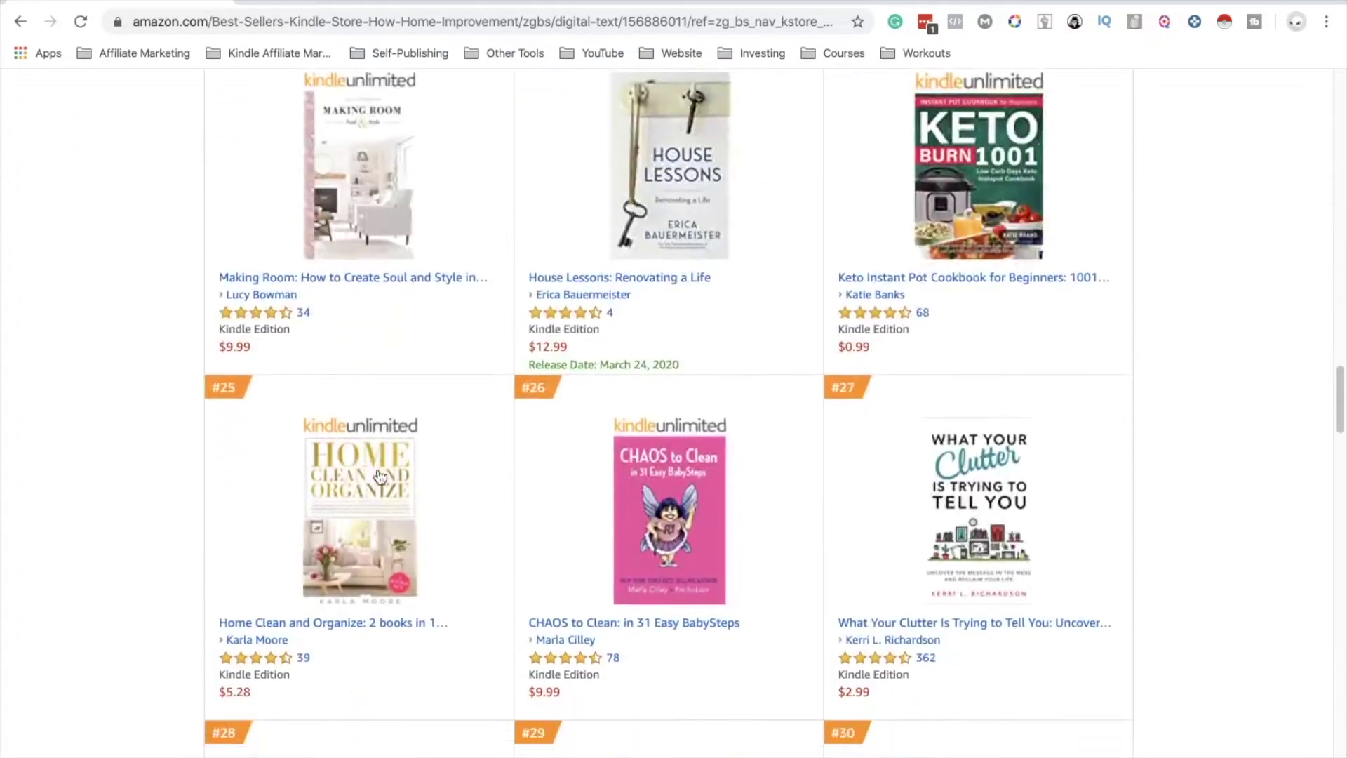
{"action": "scroll", "coordinate": [861, 493], "scroll_direction": "up", "scroll_amount": 20}
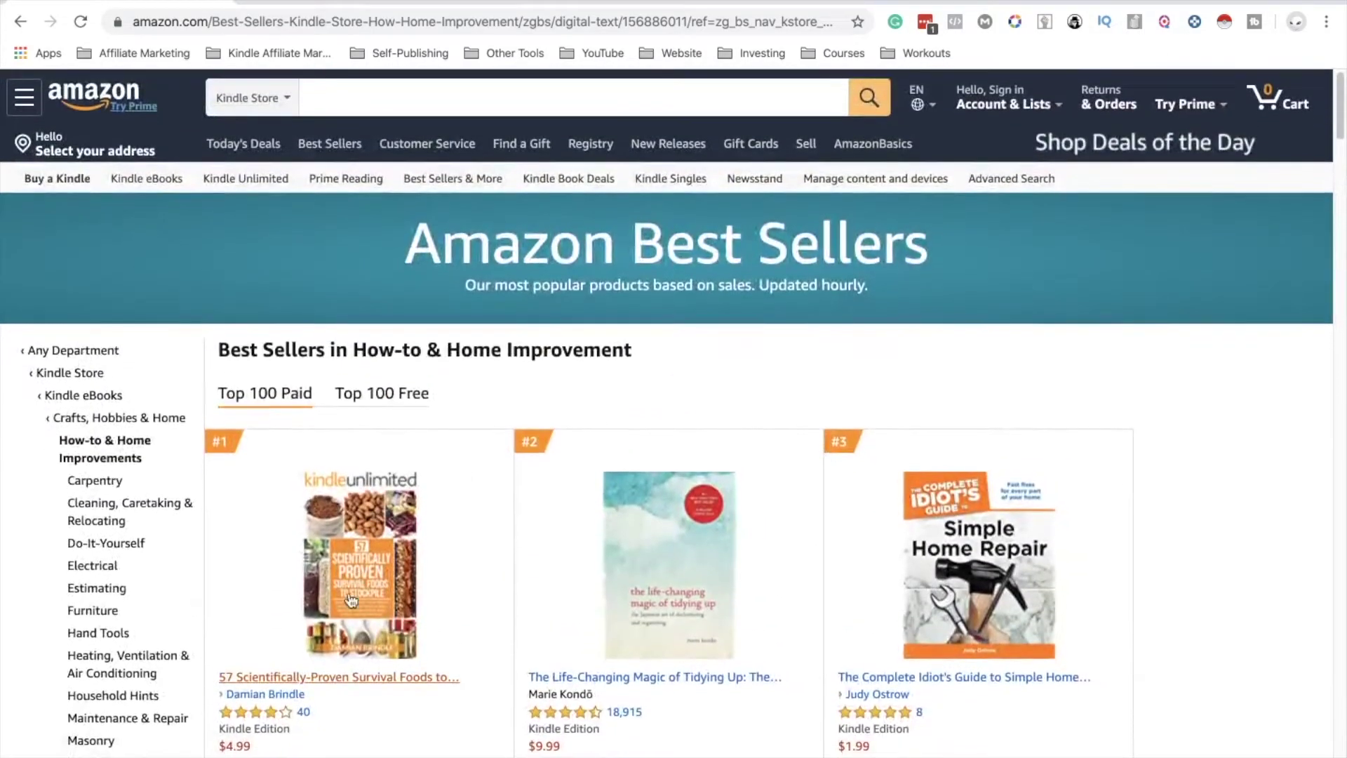
{"action": "right_click", "coordinate": [326, 676]}
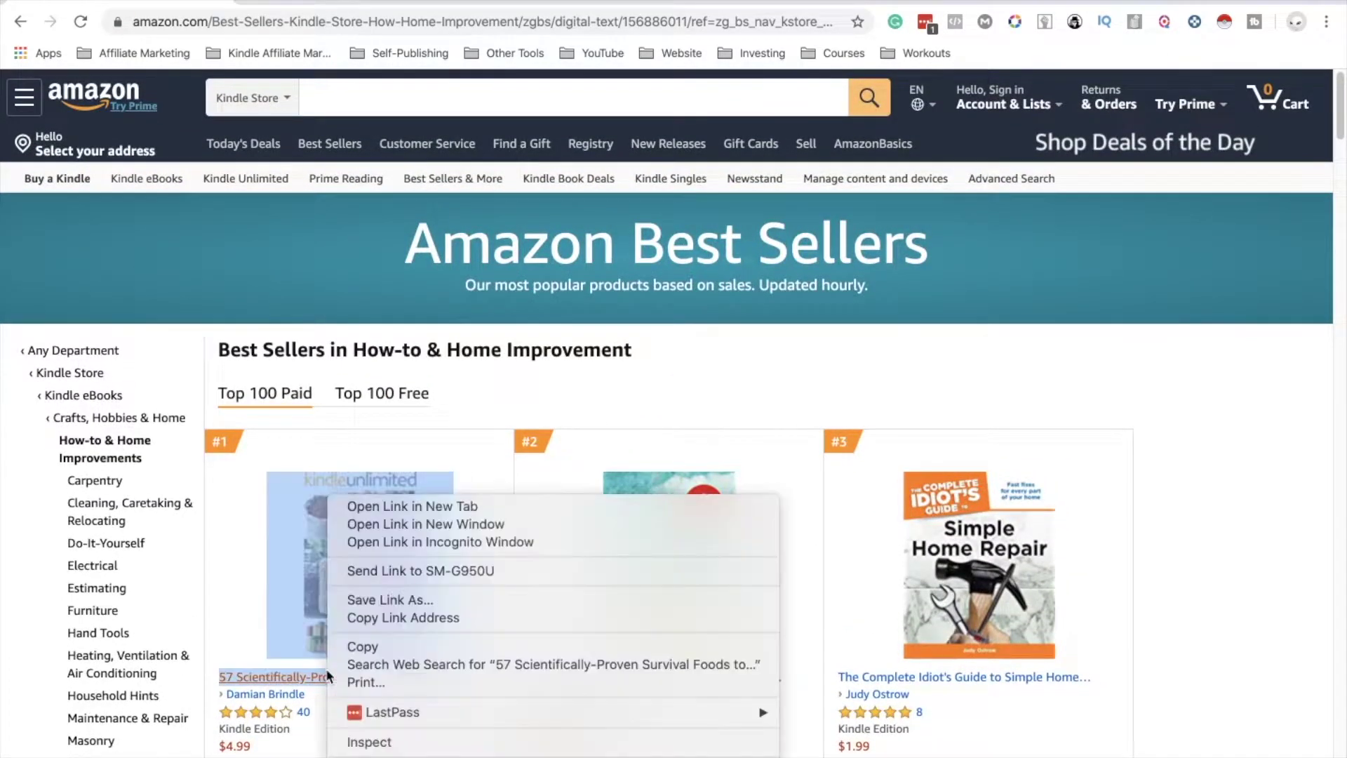
{"action": "left_click", "coordinate": [389, 507]}
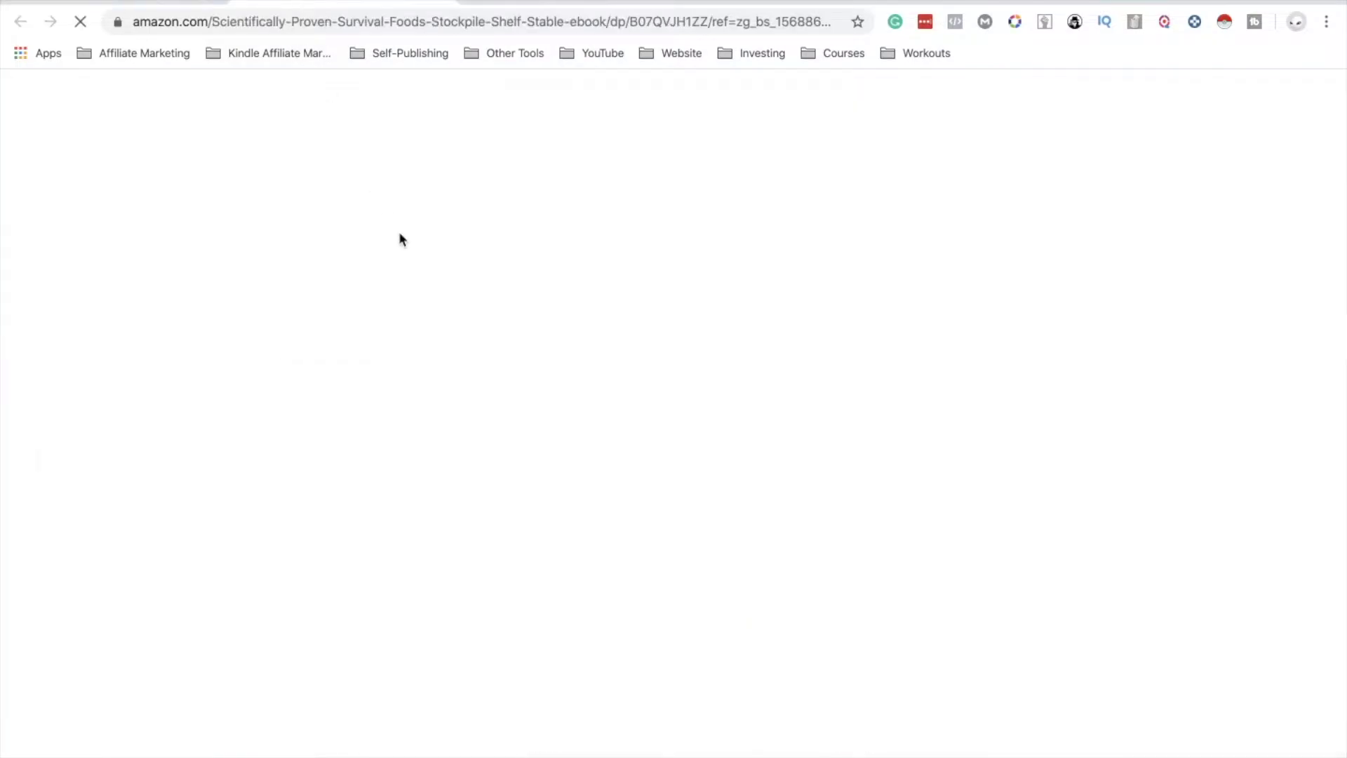
{"action": "scroll", "coordinate": [453, 425], "scroll_direction": "down", "scroll_amount": 20}
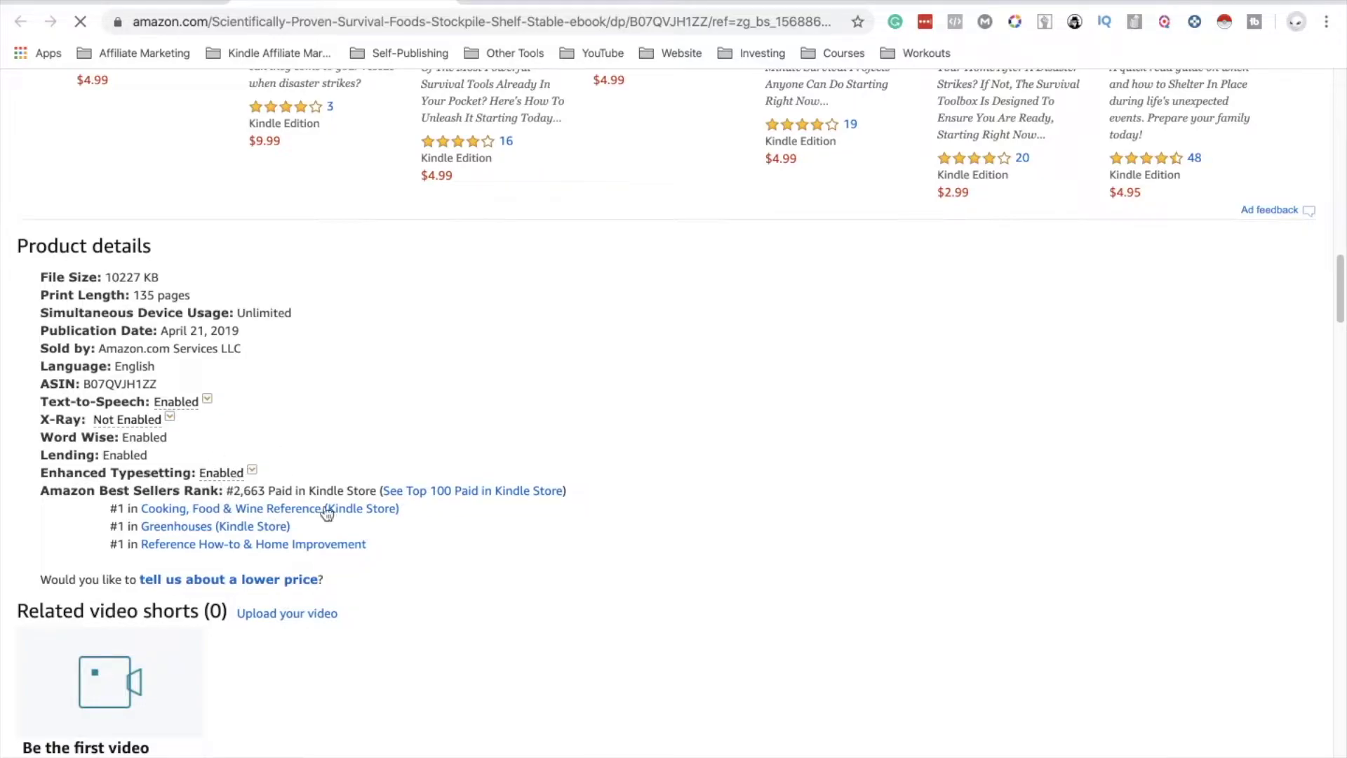
{"action": "scroll", "coordinate": [334, 428], "scroll_direction": "up", "scroll_amount": 20}
{"action": "scroll", "coordinate": [358, 395], "scroll_direction": "down", "scroll_amount": 1}
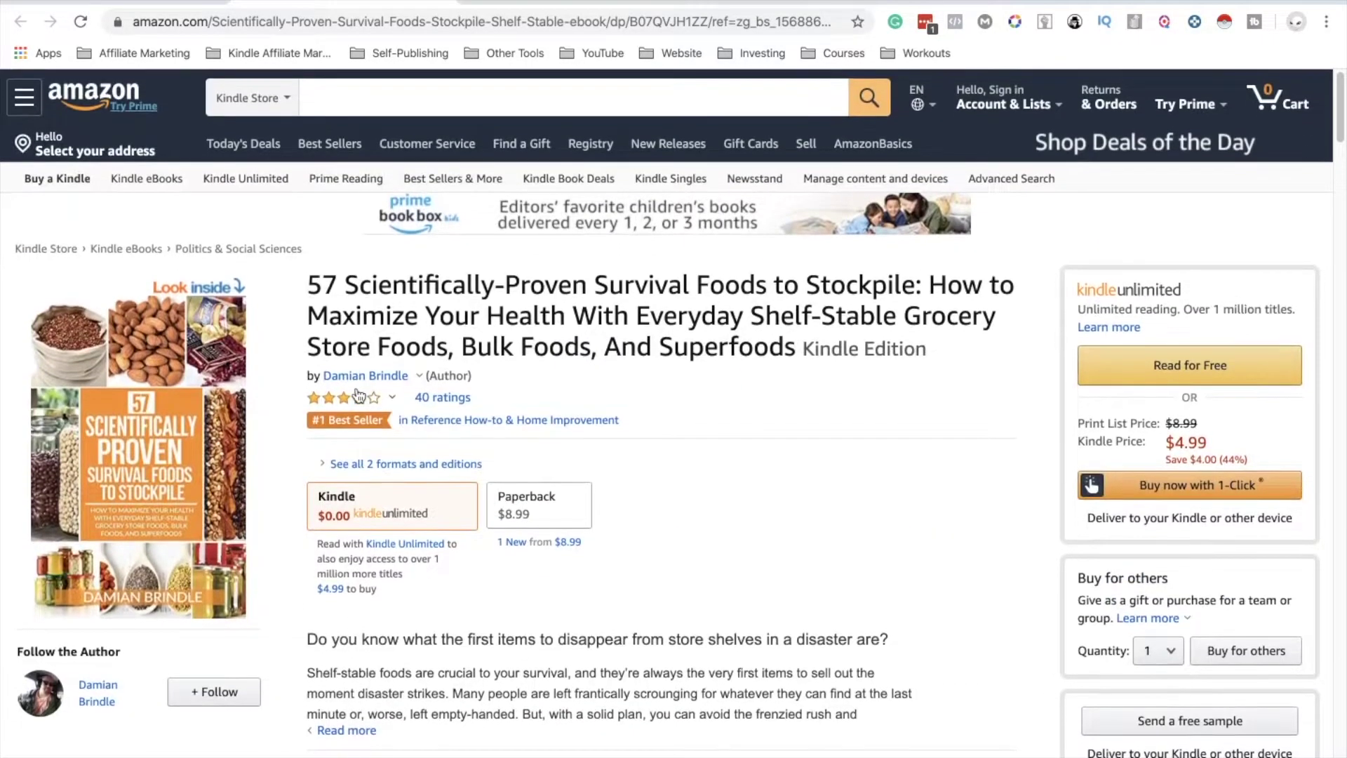
{"action": "left_click", "coordinate": [358, 394]}
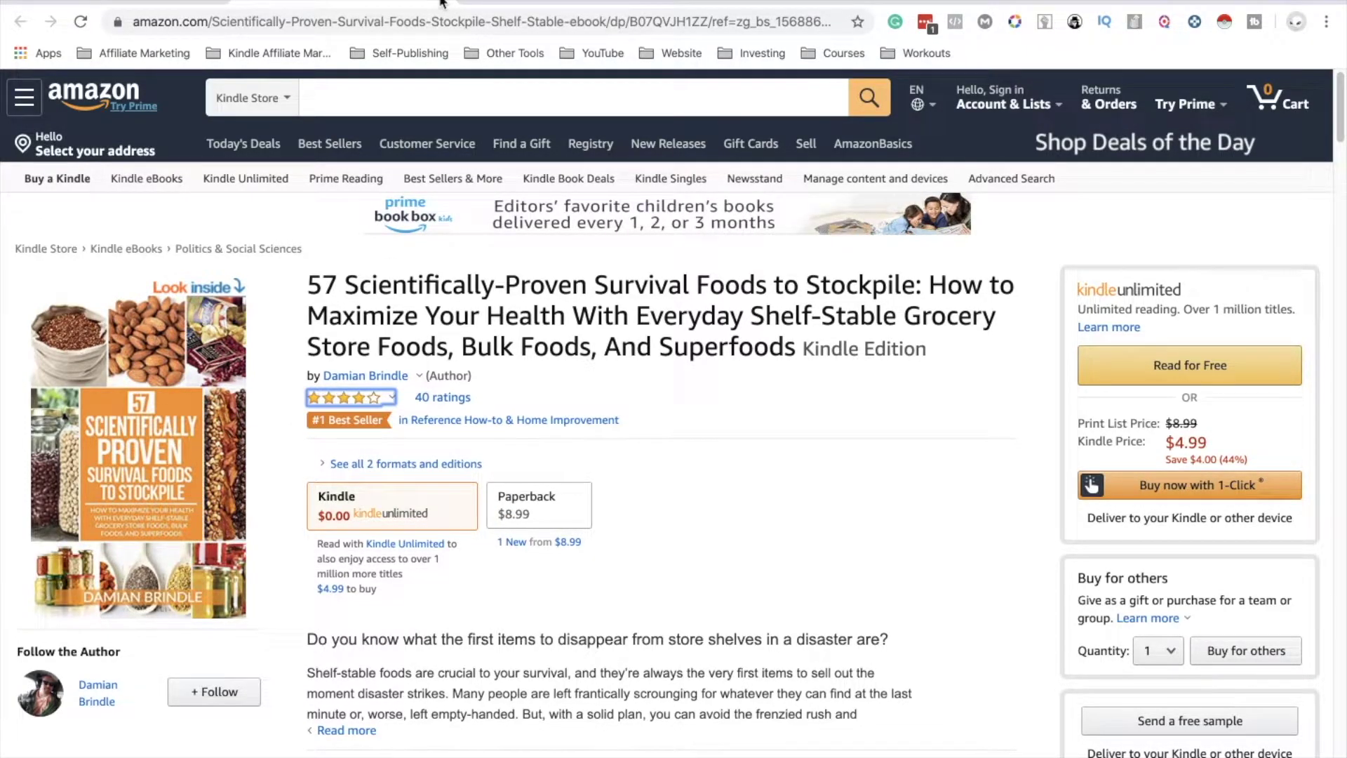
{"action": "key", "text": "alt+Left"}
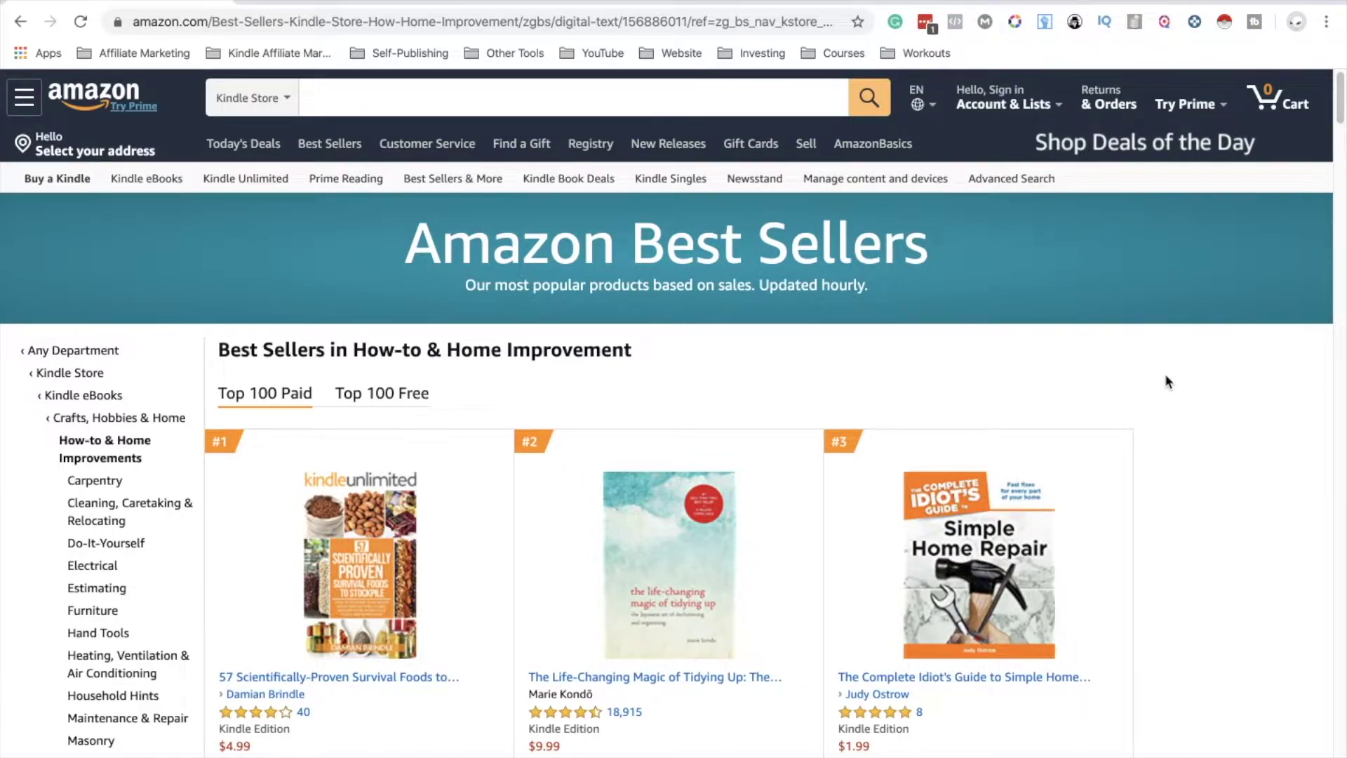
- Show each best seller's paid Kindle rank, ASIN and price history with DS Amazon Quick View
{"action": "left_click", "coordinate": [1044, 23]}
{"action": "scroll", "coordinate": [1123, 250], "scroll_direction": "down", "scroll_amount": 6}
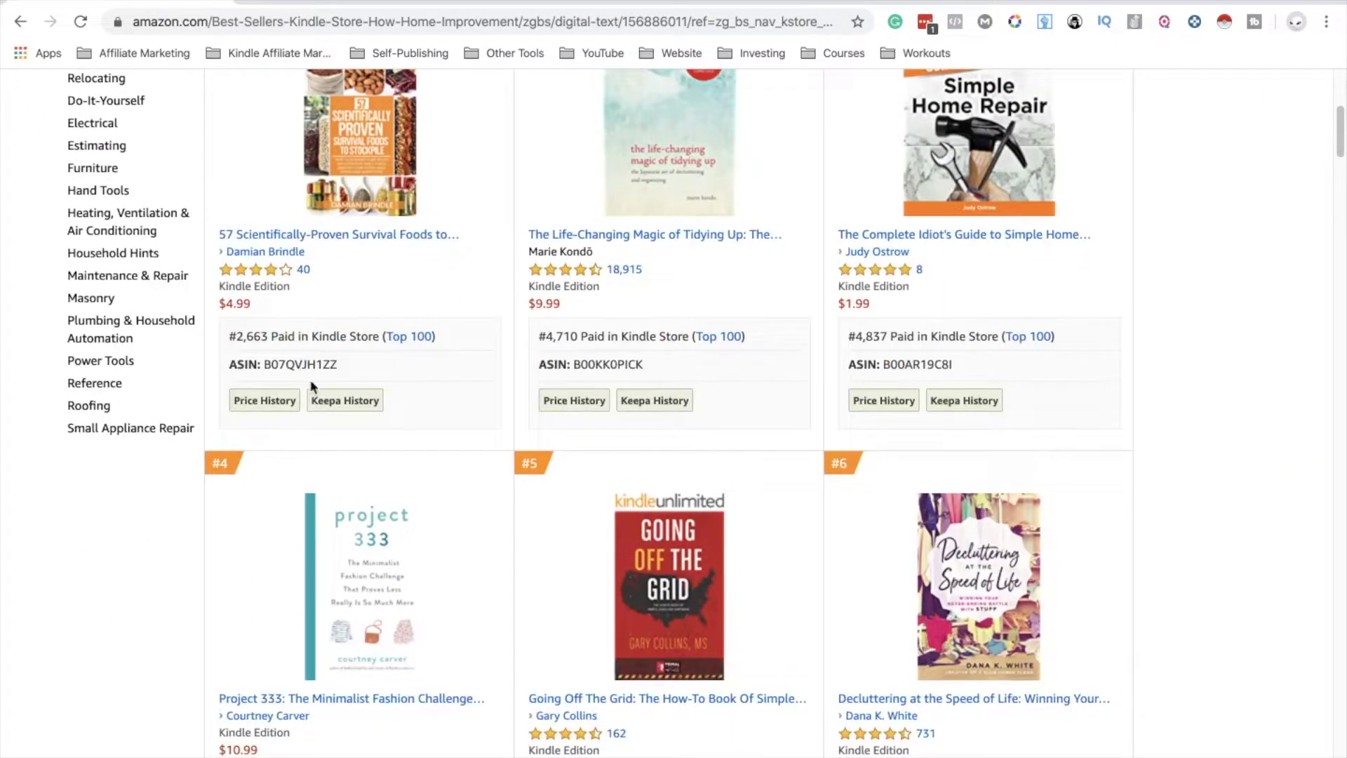
{"action": "scroll", "coordinate": [392, 321], "scroll_direction": "up", "scroll_amount": 1}
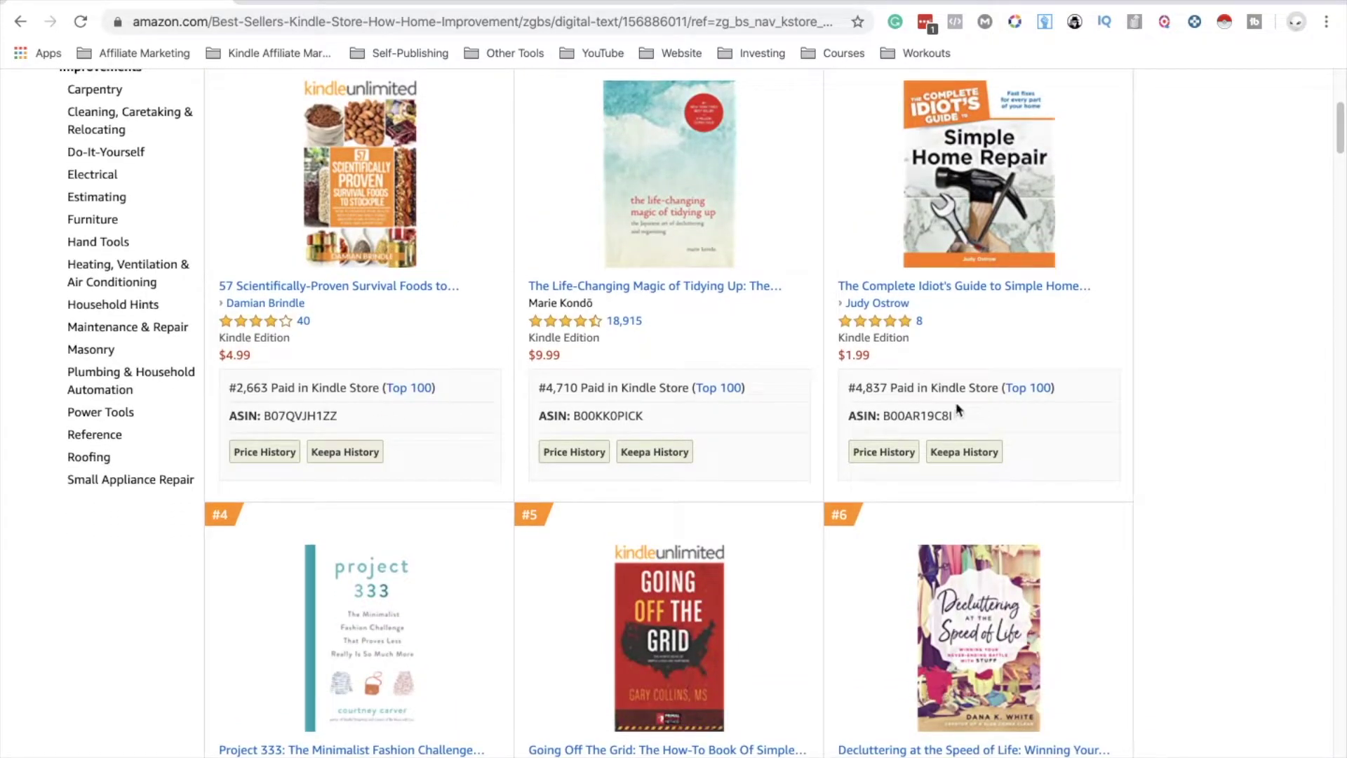
{"action": "scroll", "coordinate": [1193, 519], "scroll_direction": "up", "scroll_amount": 6}
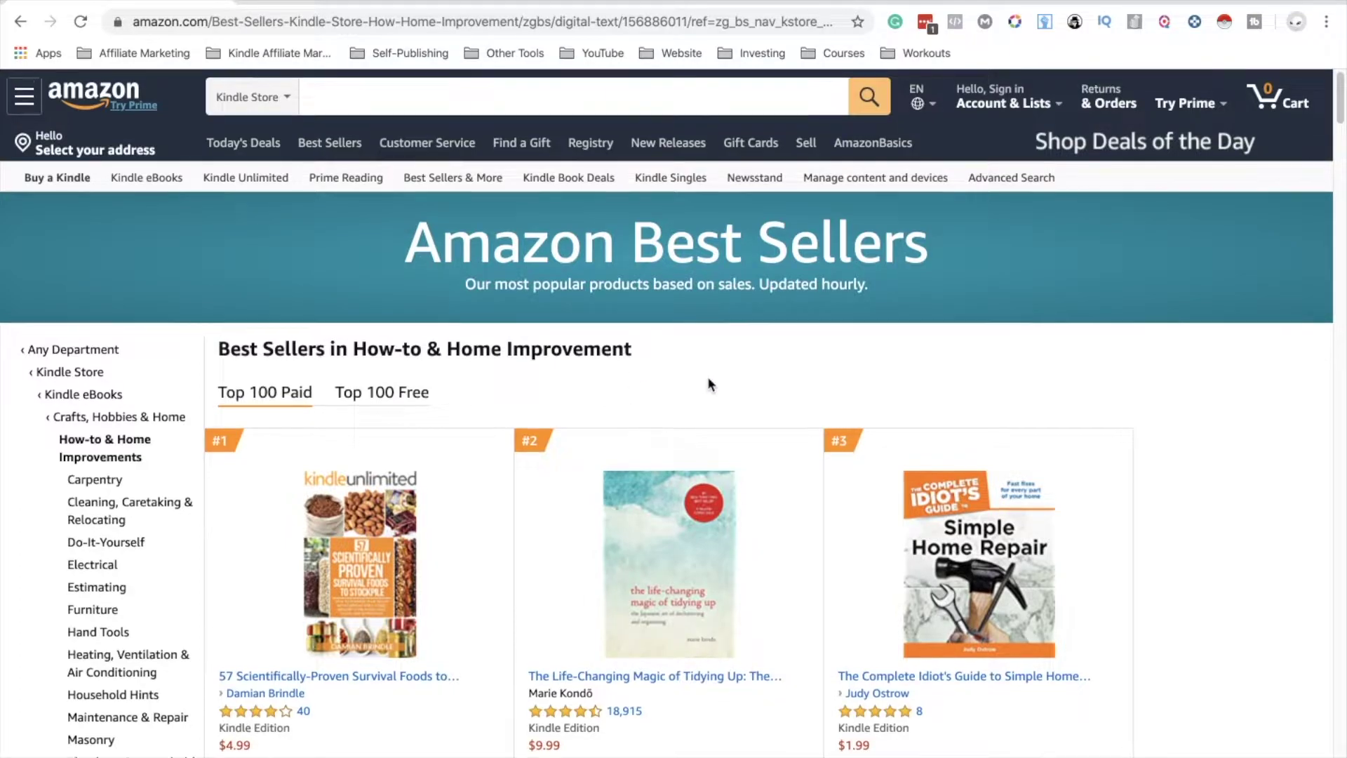
{"action": "scroll", "coordinate": [708, 377], "scroll_direction": "down", "scroll_amount": 3}
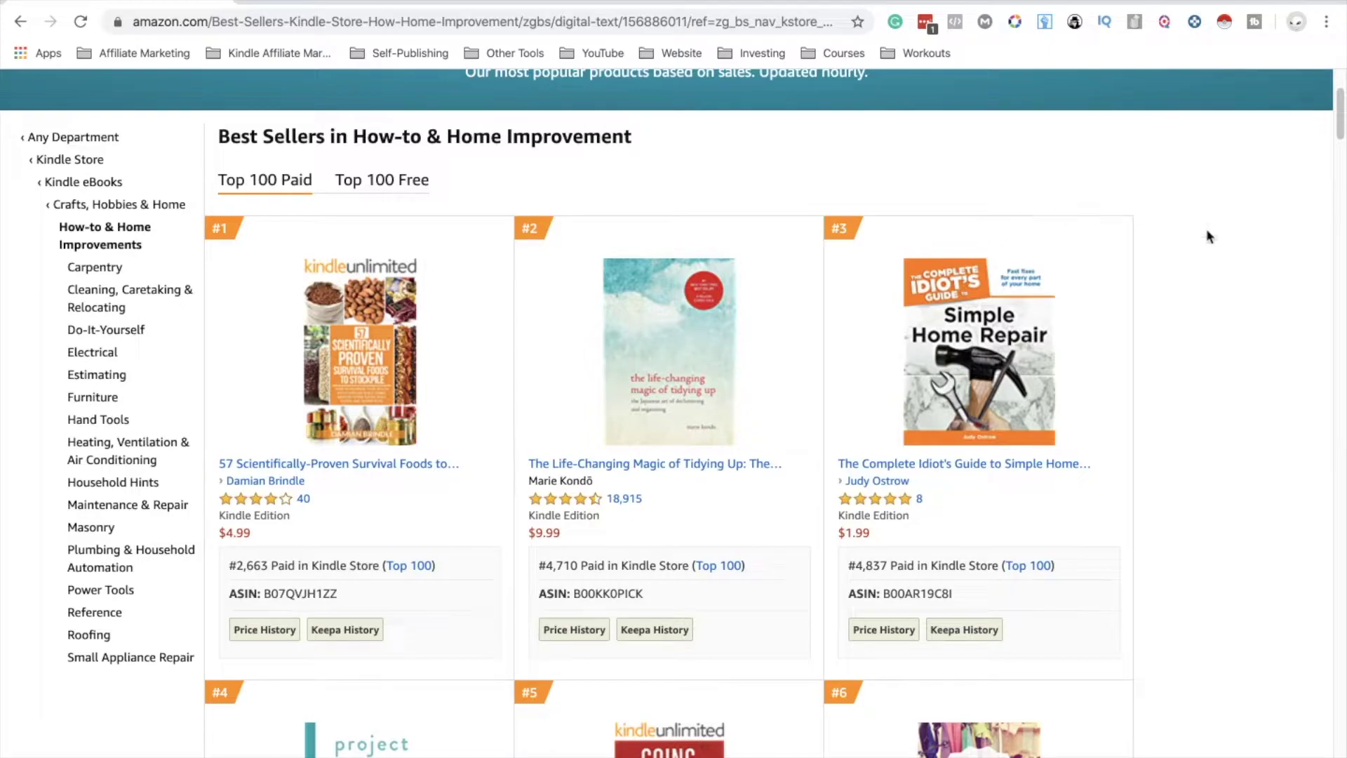
{"action": "scroll", "coordinate": [1206, 235], "scroll_direction": "up", "scroll_amount": 3}
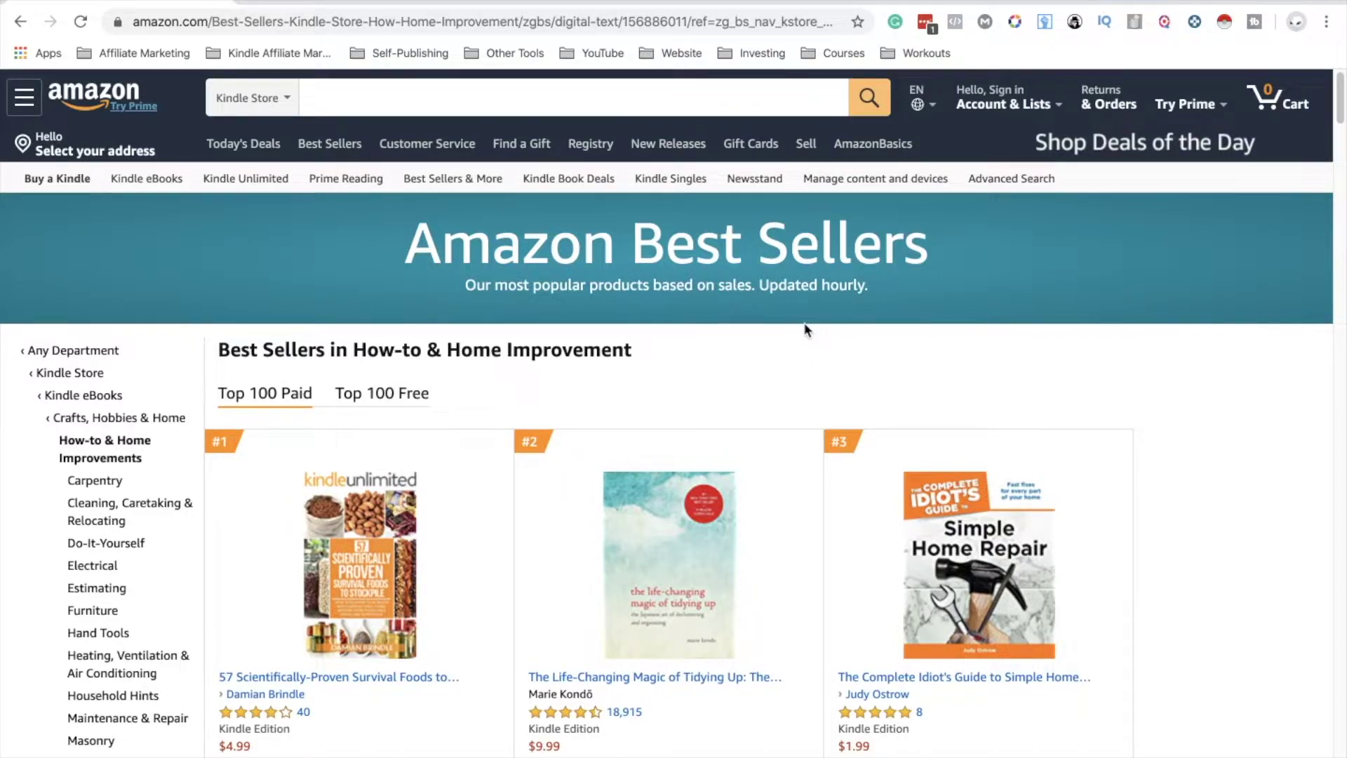
{"action": "left_click", "coordinate": [389, 106]}
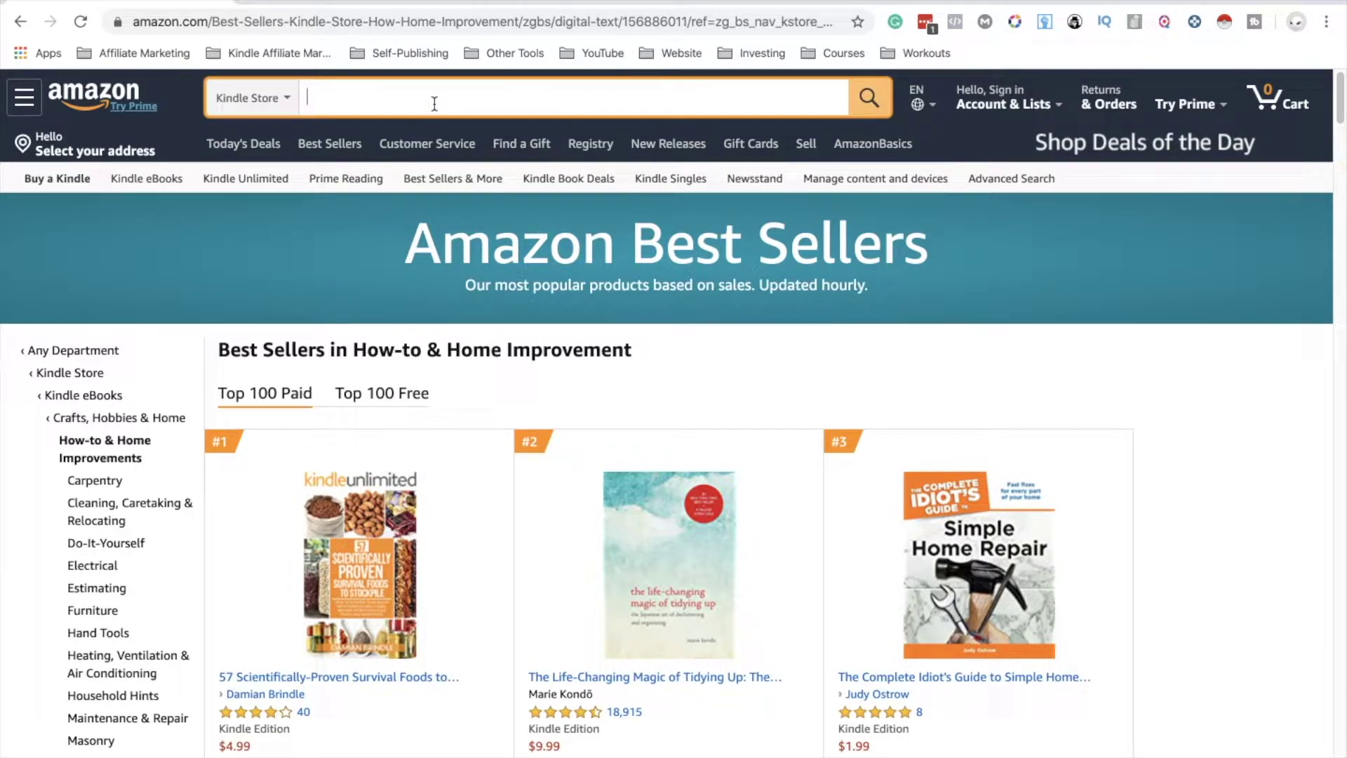
- Search the Kindle Store for 'decluttering your home' instead of 'organizing'
{"action": "mouse_move", "coordinate": [636, 620]}
{"action": "type", "text": "organizing"}
{"action": "key", "text": "BackSpace"}
{"action": "key", "text": "BackSpace"}
{"action": "key", "text": "BackSpace"}
{"action": "key", "text": "BackSpace"}
{"action": "key", "text": "BackSpace"}
{"action": "key", "text": "BackSpace"}
{"action": "key", "text": "BackSpace"}
{"action": "key", "text": "BackSpace"}
{"action": "key", "text": "BackSpace"}
{"action": "key", "text": "BackSpace"}
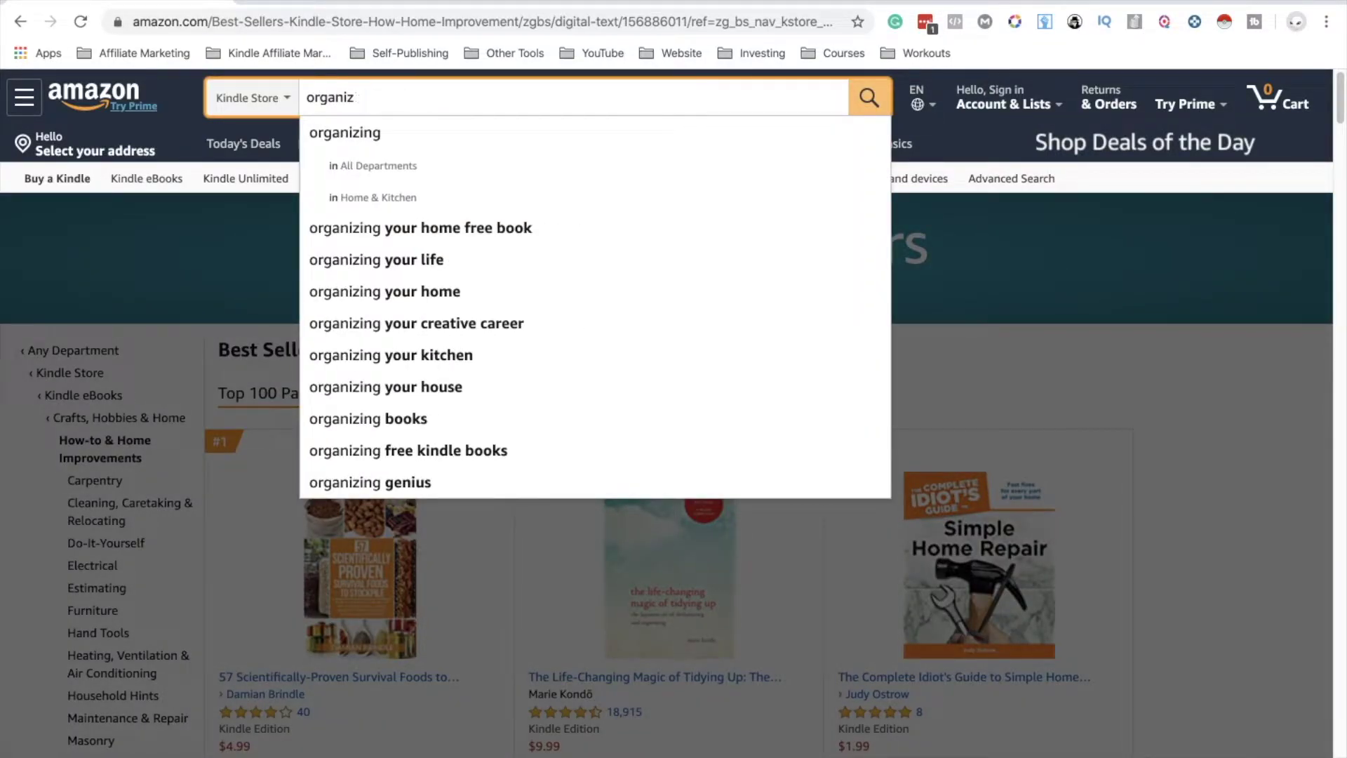
{"action": "type", "text": "declutter"}
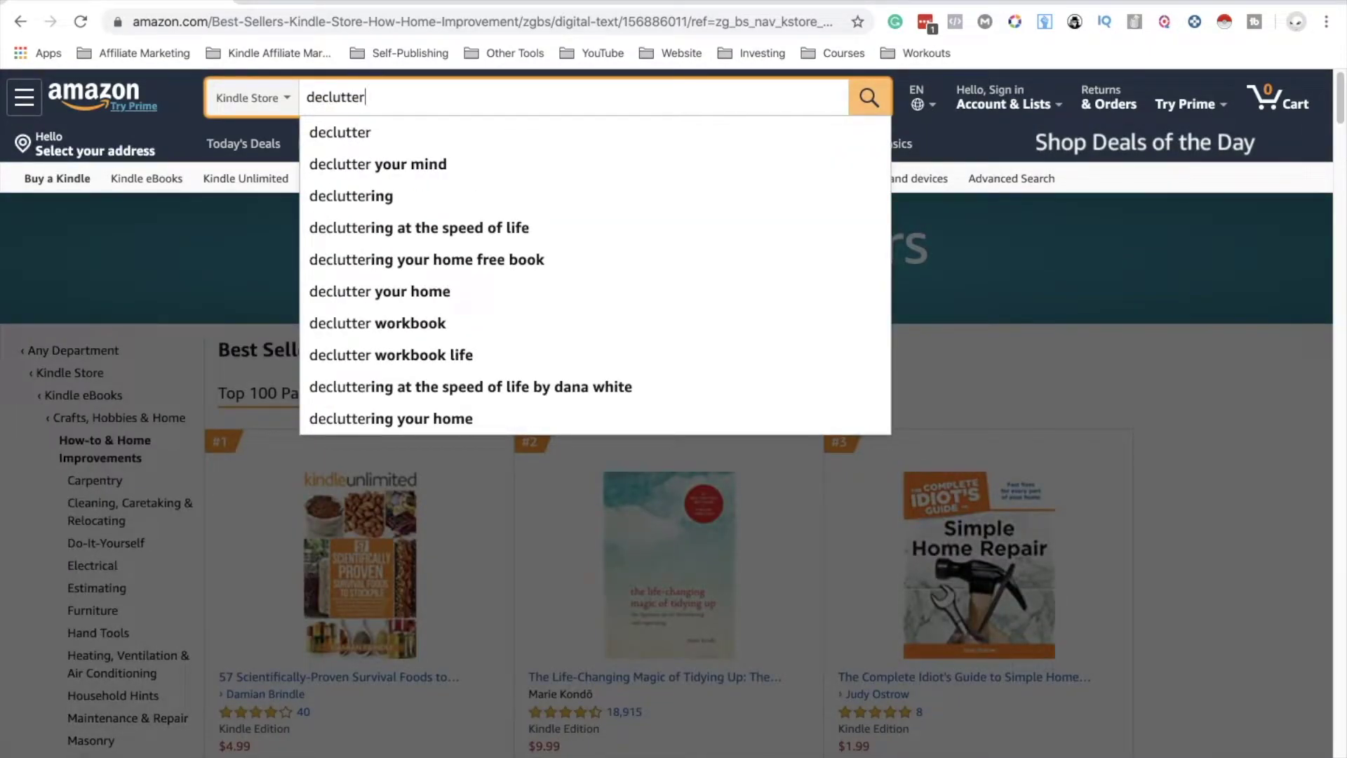
{"action": "type", "text": "ing your"}
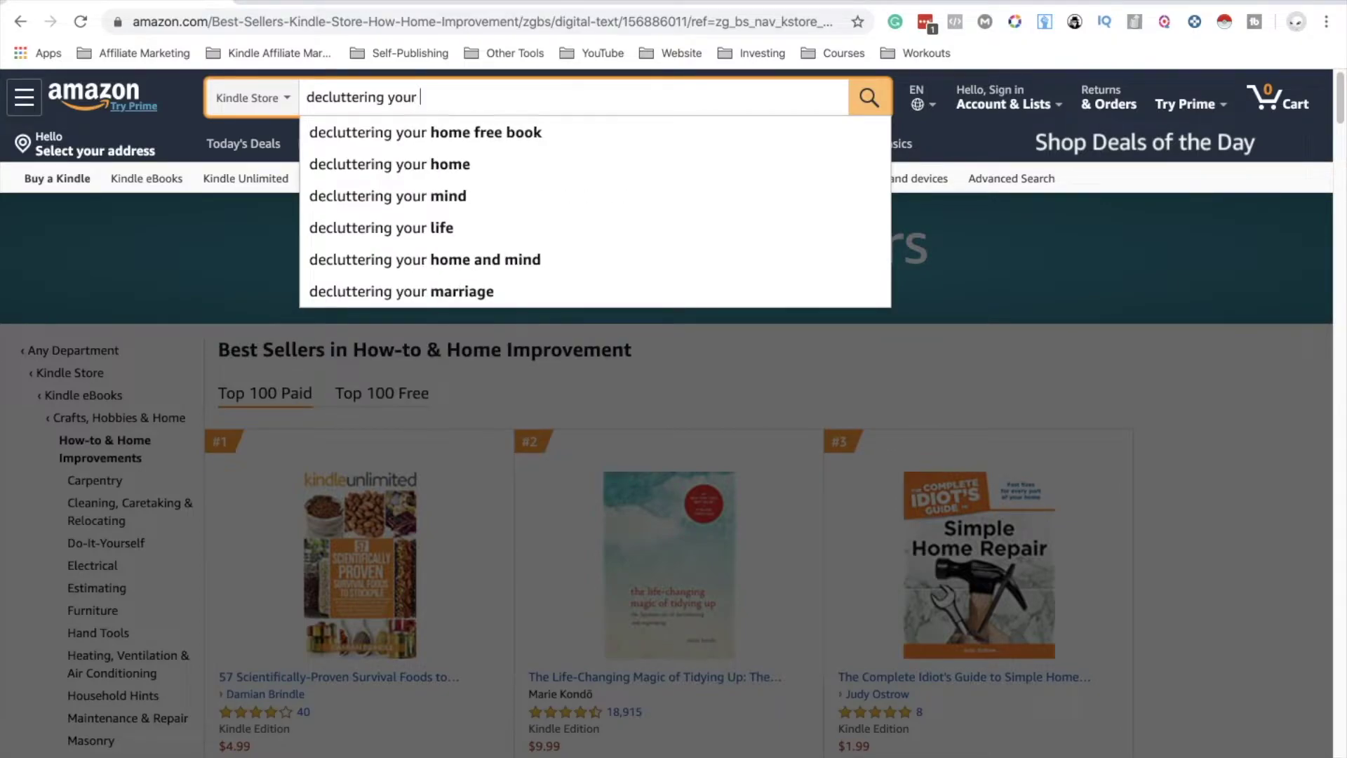
{"action": "type", "text": " home"}
{"action": "key", "text": "Return"}
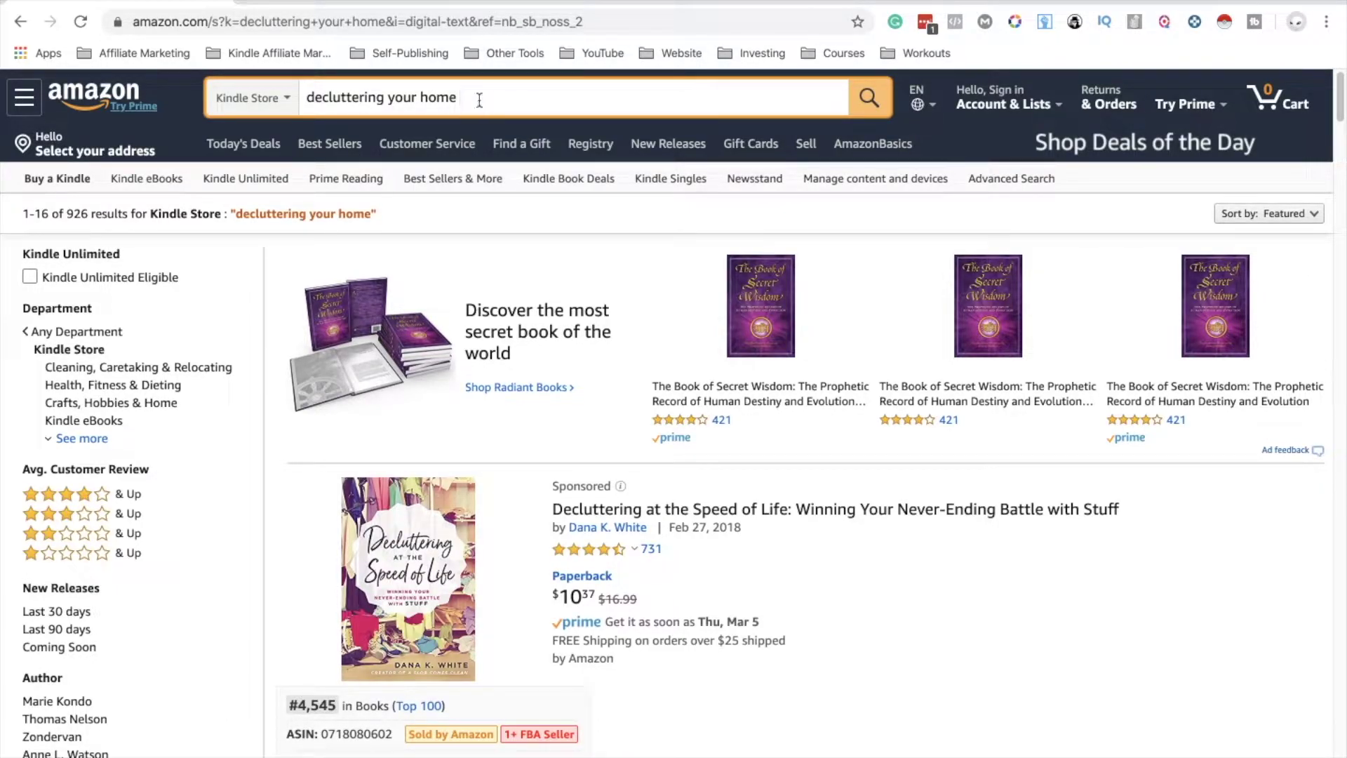
- Trim the search text to 'decluttering' to see related suggestions
{"action": "key", "text": "BackSpace"}
{"action": "key", "text": "BackSpace"}
{"action": "key", "text": "BackSpace"}
{"action": "key", "text": "BackSpace"}
{"action": "key", "text": "BackSpace"}
{"action": "key", "text": "BackSpace"}
{"action": "key", "text": "BackSpace"}
{"action": "key", "text": "BackSpace"}
{"action": "key", "text": "BackSpace"}
{"action": "key", "text": "BackSpace"}
{"action": "key", "text": "BackSpace"}
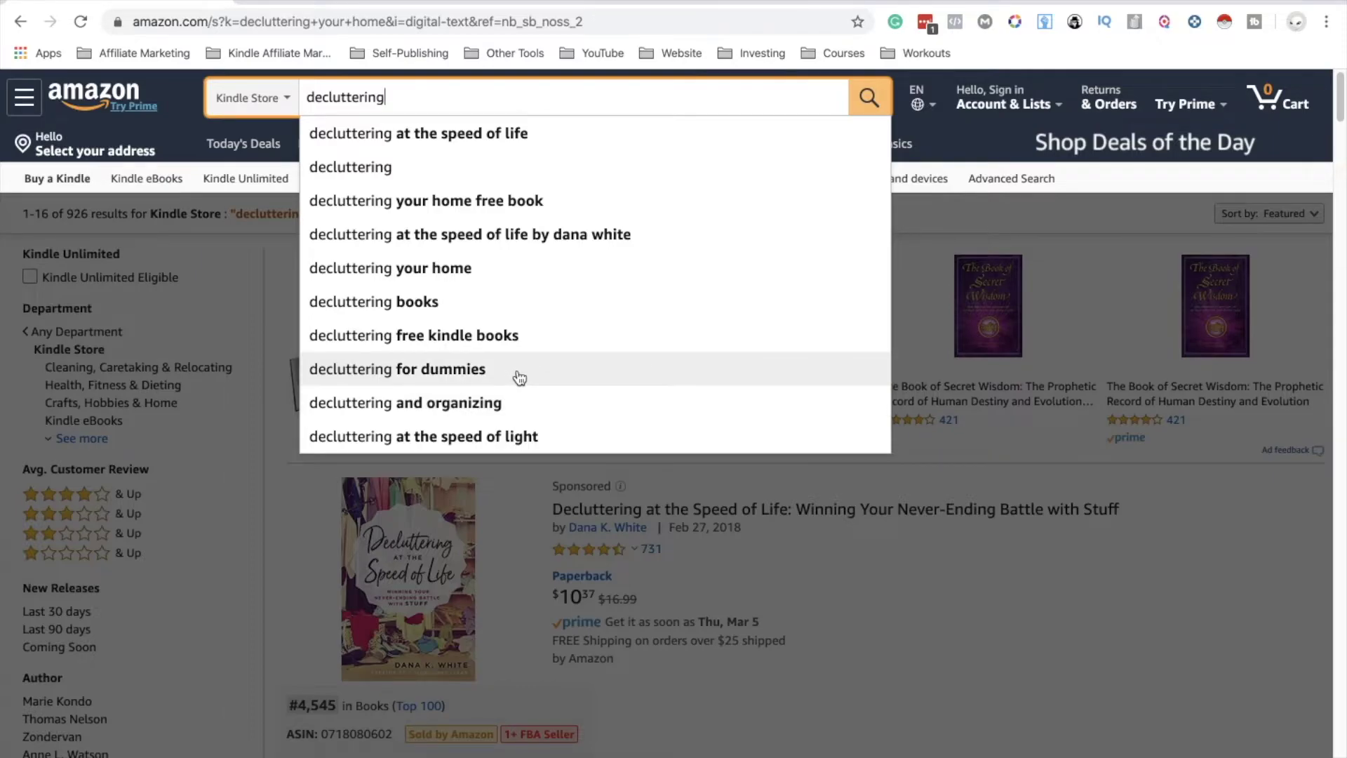
- Check 'minimalism' suggestions, then restore and rerun the 'decluttering your home' search
{"action": "triple_click", "coordinate": [411, 104]}
{"action": "type", "text": "minimalism"}
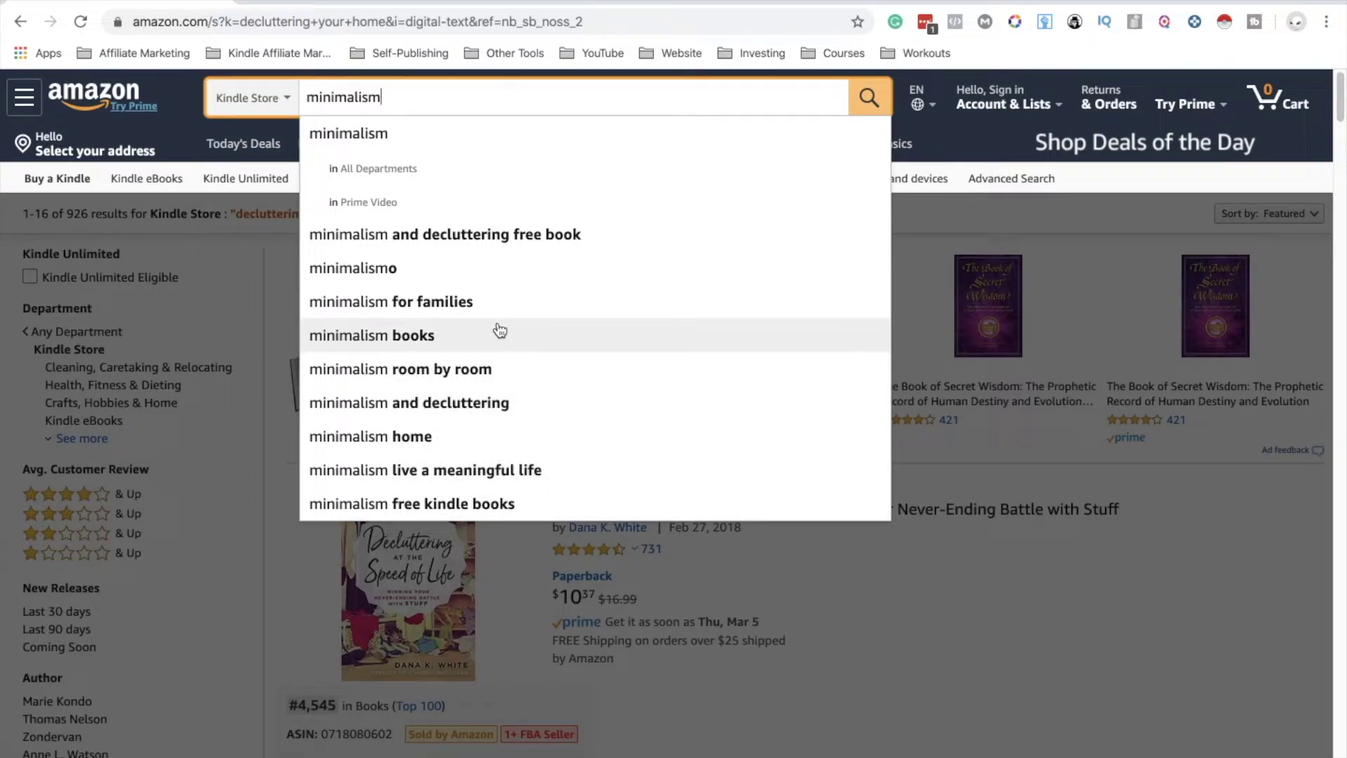
{"action": "left_click_drag", "start_coordinate": [415, 96], "coordinate": [289, 104]}
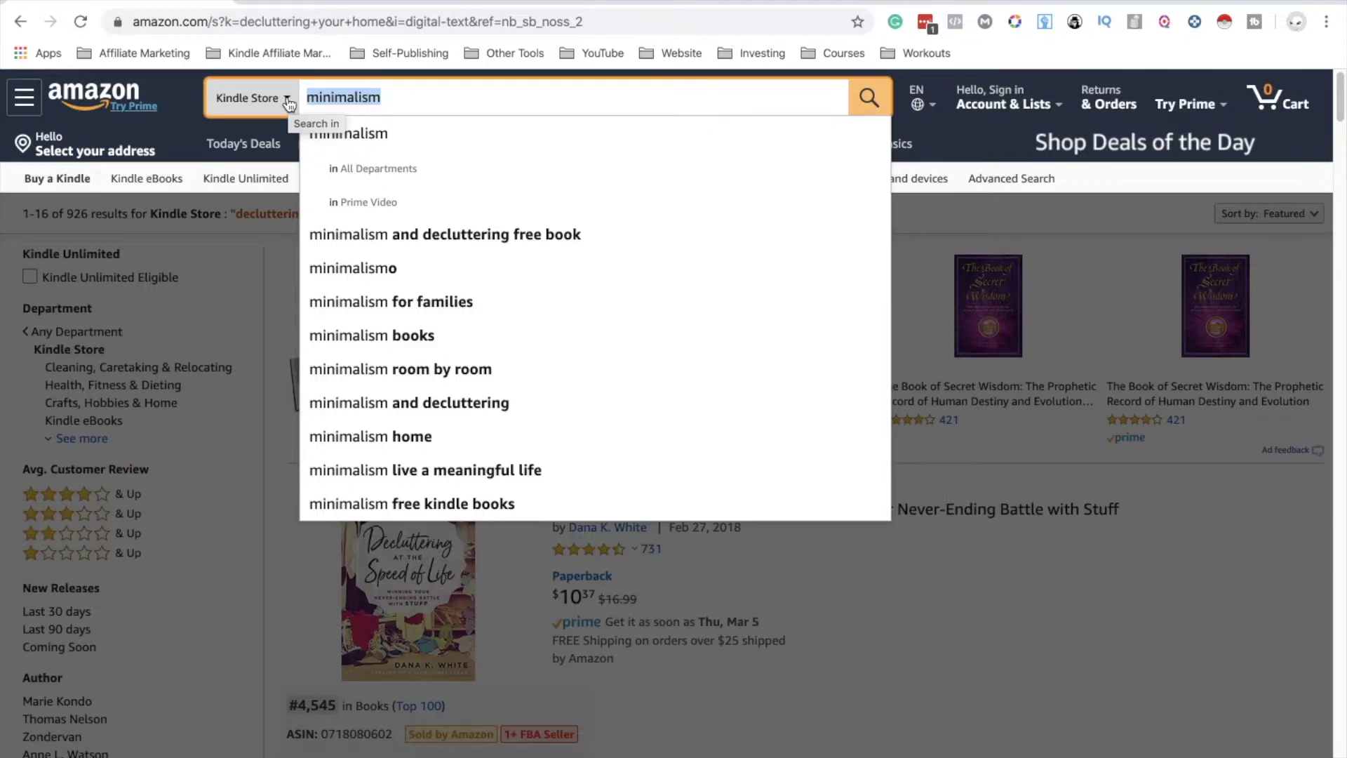
{"action": "key", "text": "ctrl+z"}
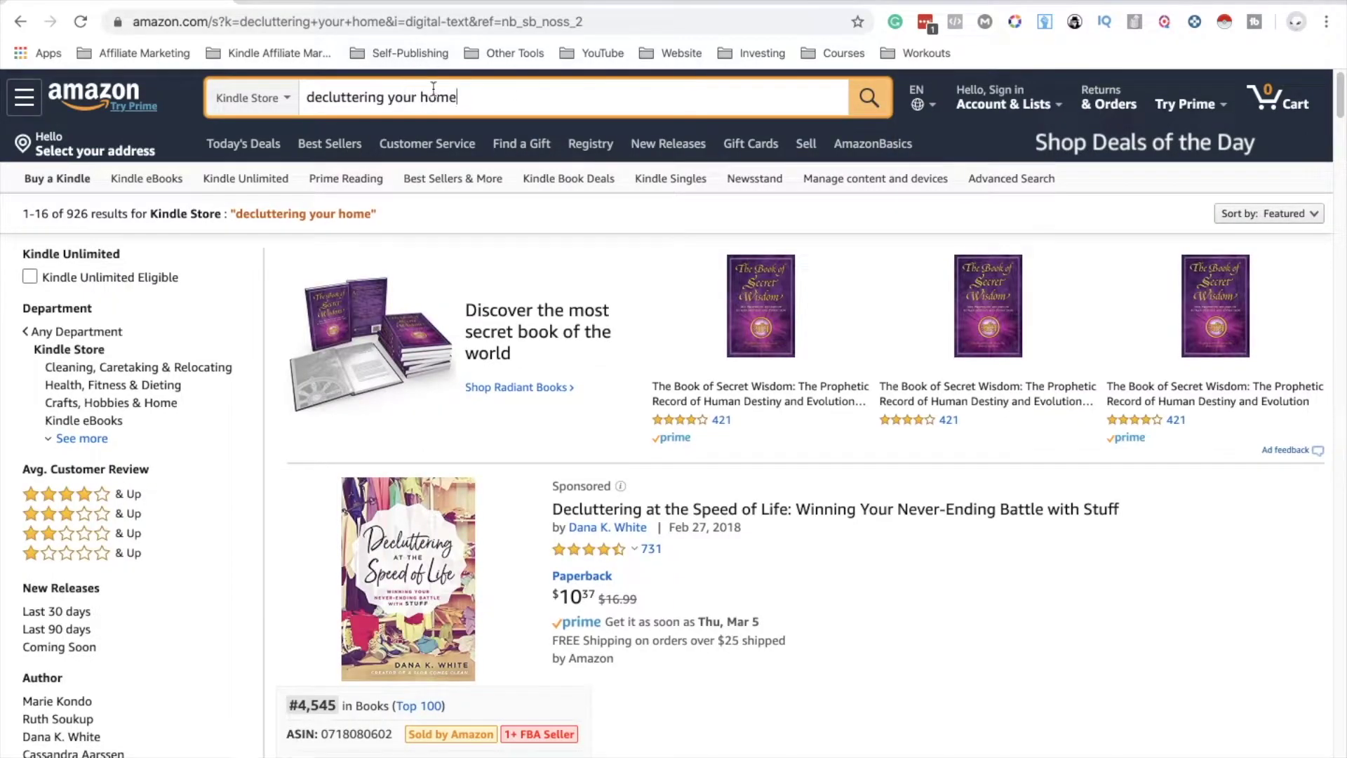
{"action": "key", "text": "Return"}
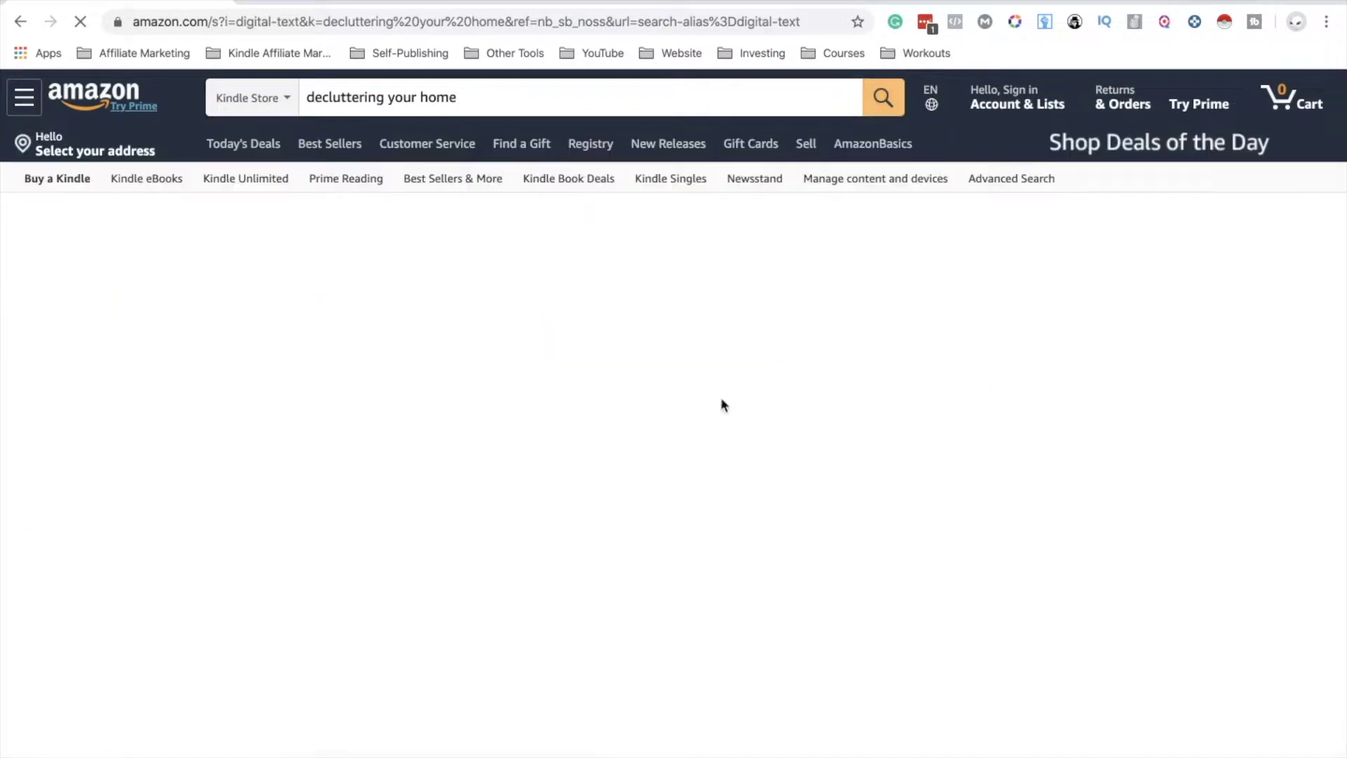
- Review the 926 'decluttering your home' results and close KDSpy's $22,654 revenue overlay
{"action": "scroll", "coordinate": [556, 483], "scroll_direction": "down", "scroll_amount": 3}
{"action": "scroll", "coordinate": [556, 483], "scroll_direction": "up", "scroll_amount": 3}
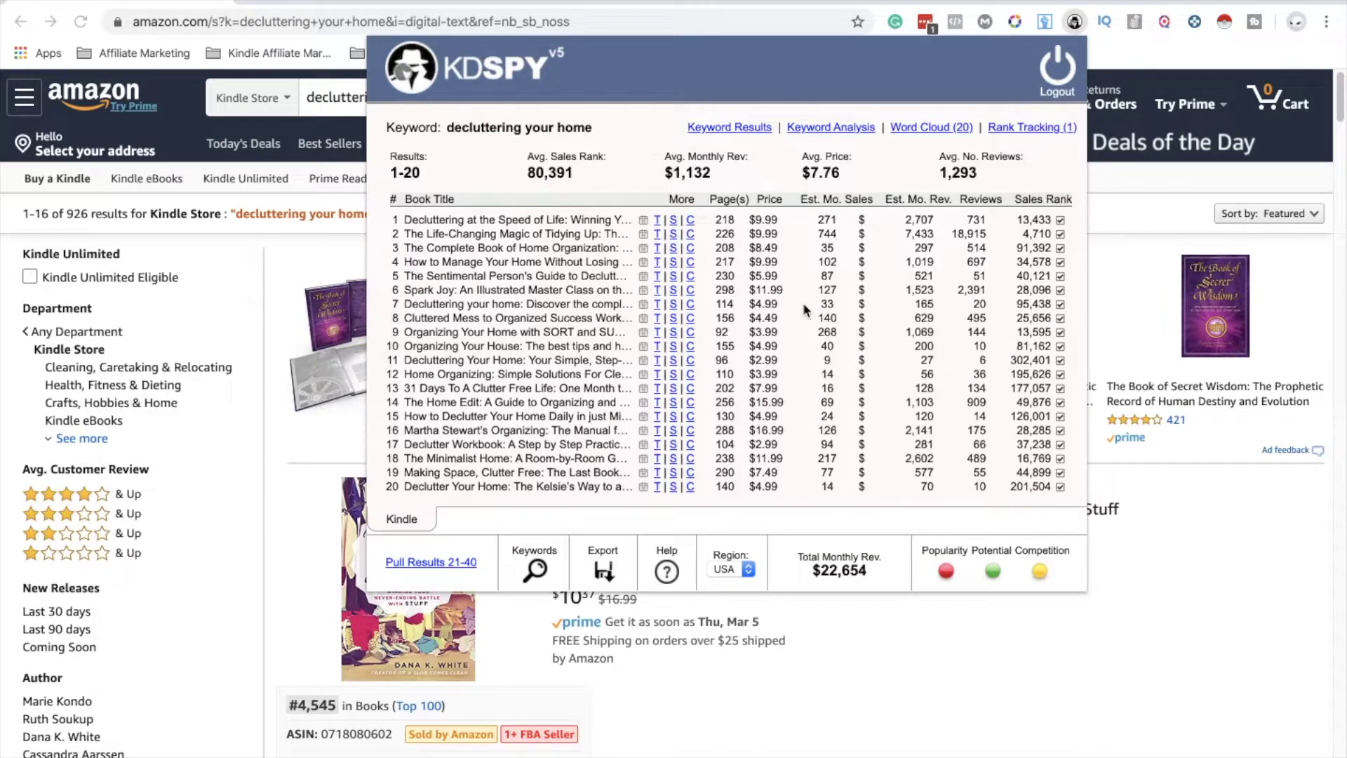
{"action": "left_click", "coordinate": [228, 174]}
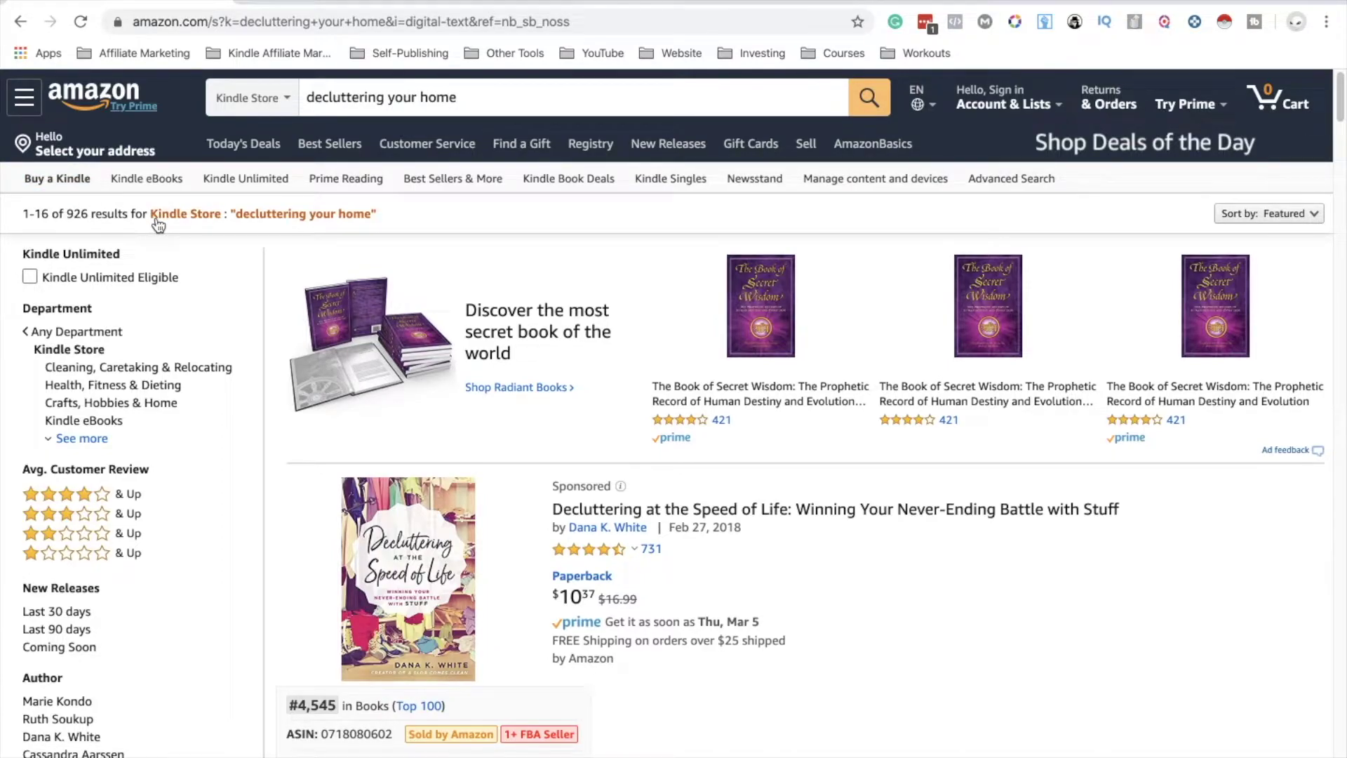
{"action": "left_click", "coordinate": [464, 94]}
{"action": "left_click_drag", "start_coordinate": [465, 95], "coordinate": [295, 97]}
{"action": "left_click", "coordinate": [368, 96]}
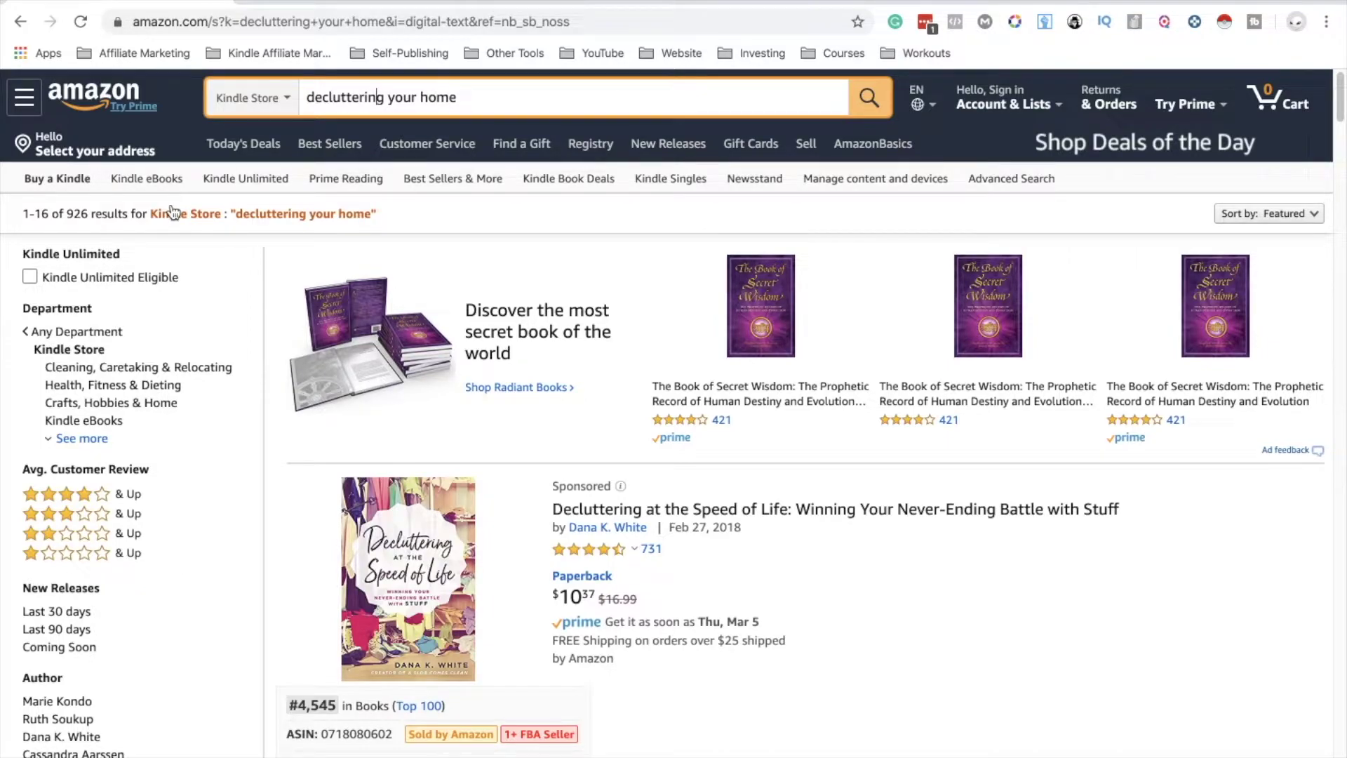
{"action": "left_click", "coordinate": [90, 216]}
{"action": "left_click_drag", "start_coordinate": [476, 99], "coordinate": [299, 89]}
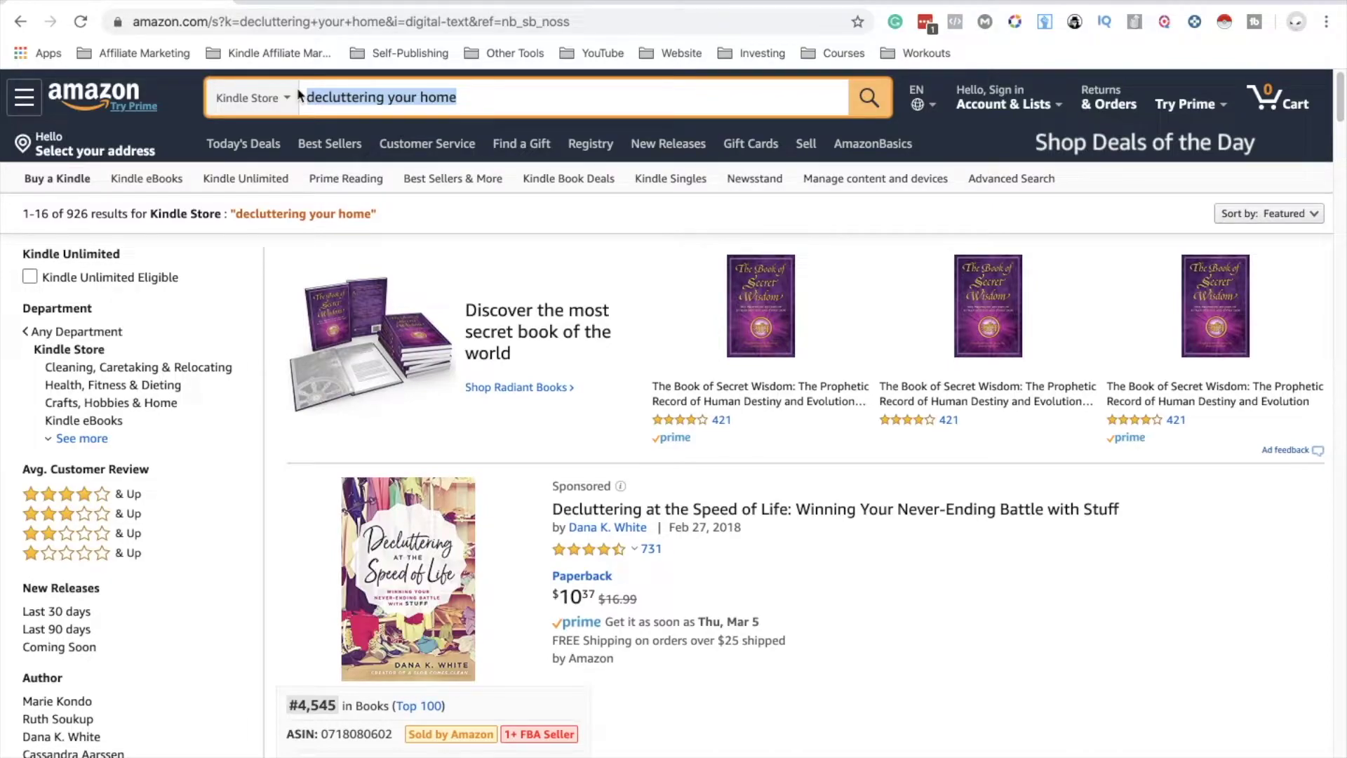
{"action": "left_click", "coordinate": [530, 104]}
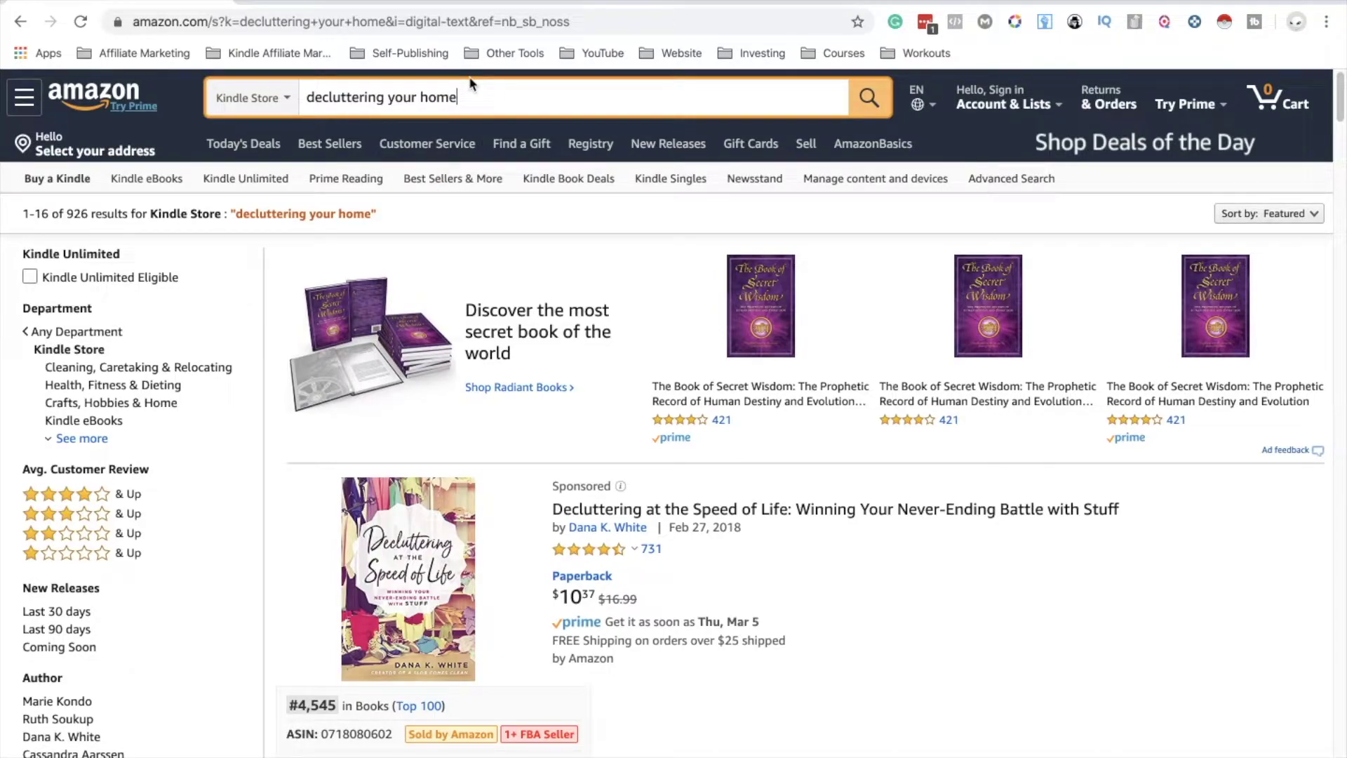
{"action": "left_click_drag", "start_coordinate": [463, 98], "coordinate": [249, 61]}
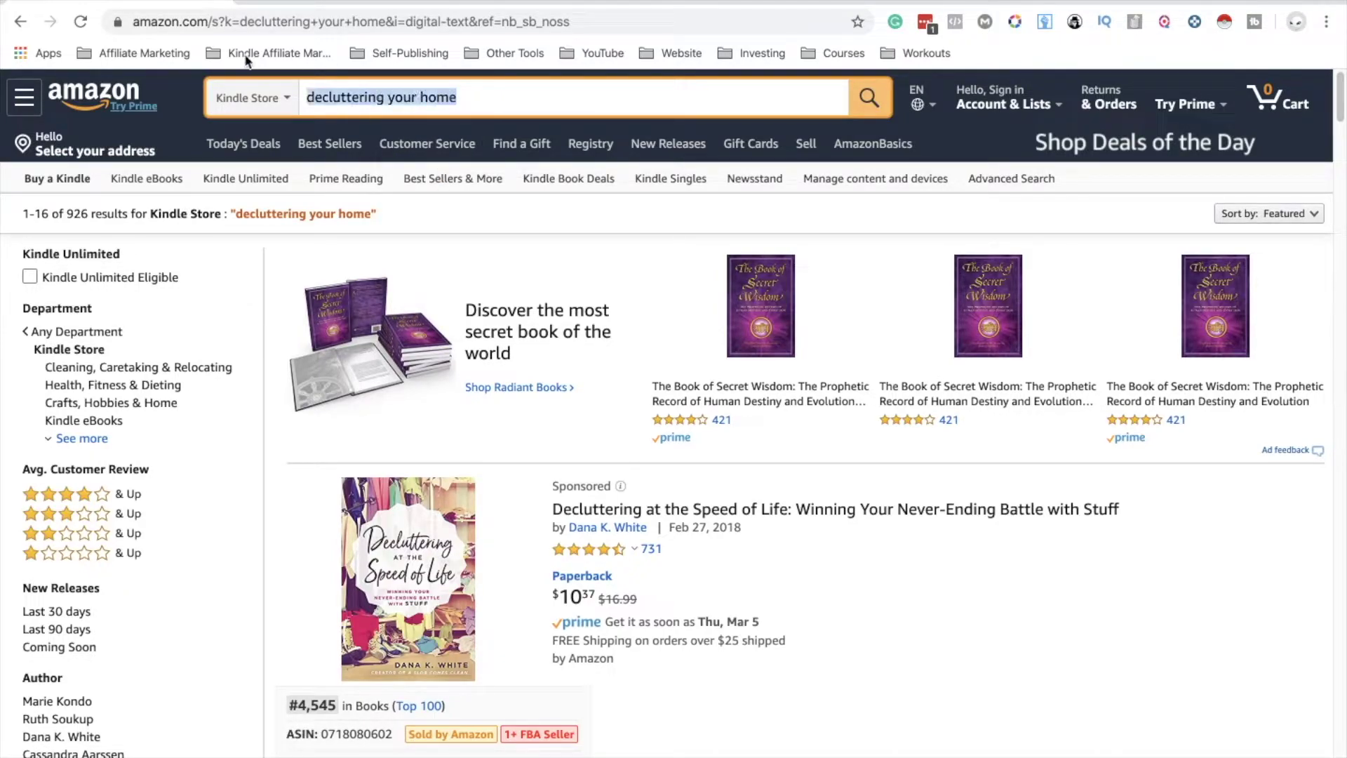
{"action": "key", "text": "Right"}
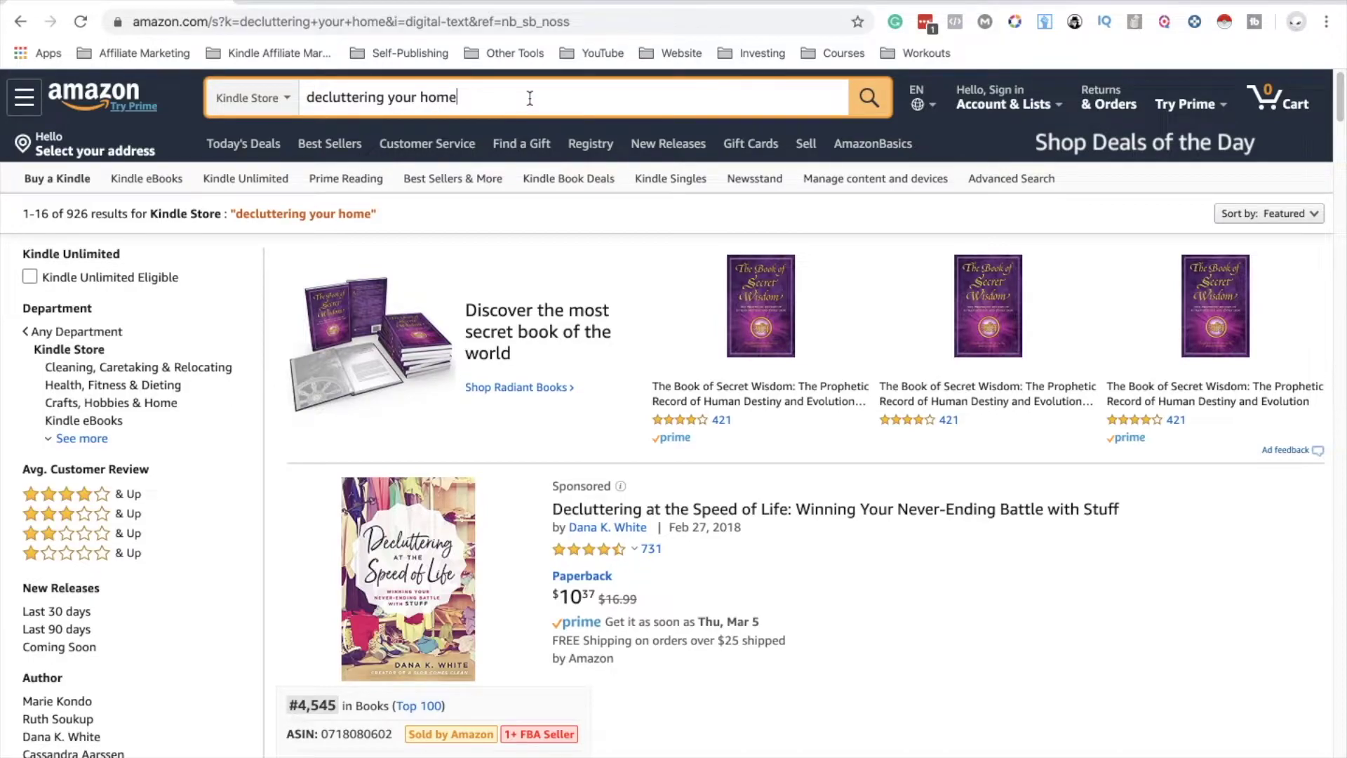
- Browse decluttering competitors' ranks and prices, e.g. Organizing Your Home with SORT and SUCCEED (#13,595, $3.99)
{"action": "scroll", "coordinate": [530, 97], "scroll_direction": "down", "scroll_amount": 4}
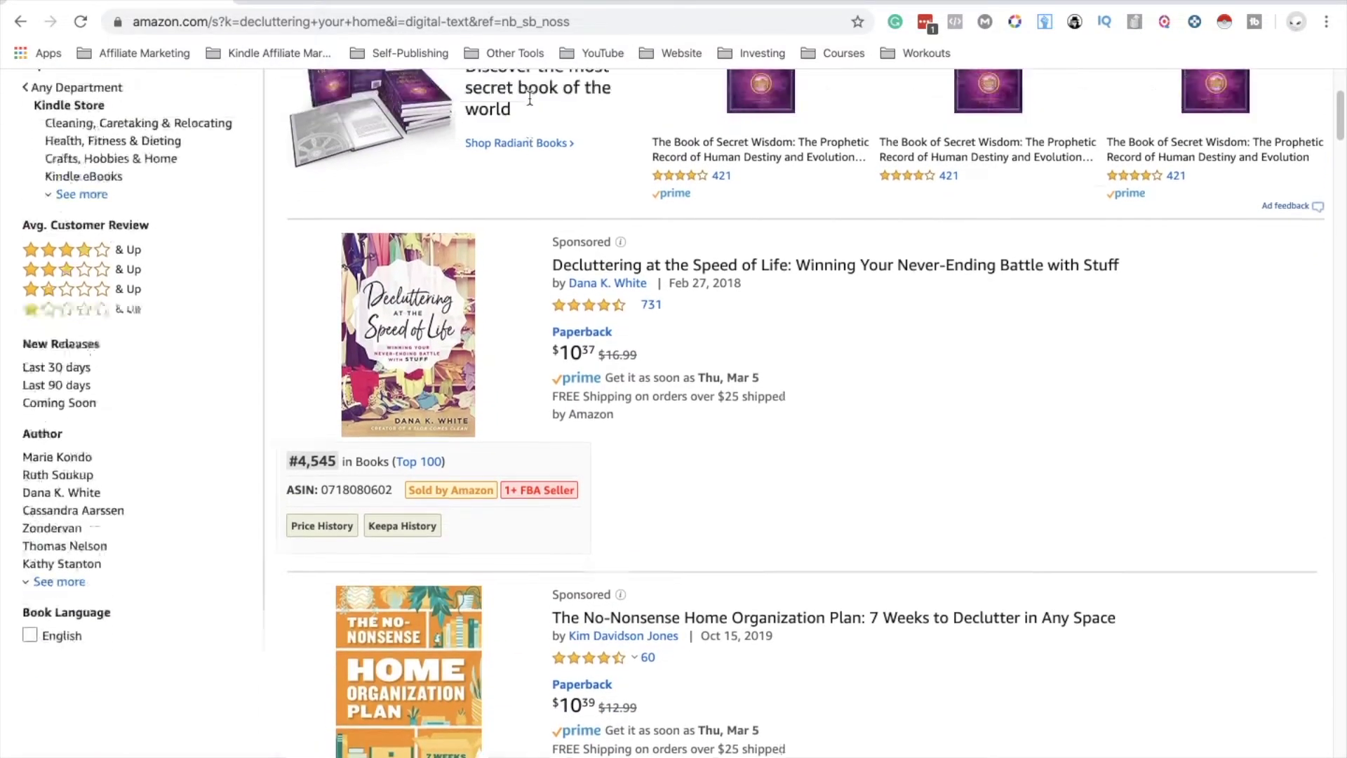
{"action": "scroll", "coordinate": [421, 91], "scroll_direction": "up", "scroll_amount": 4}
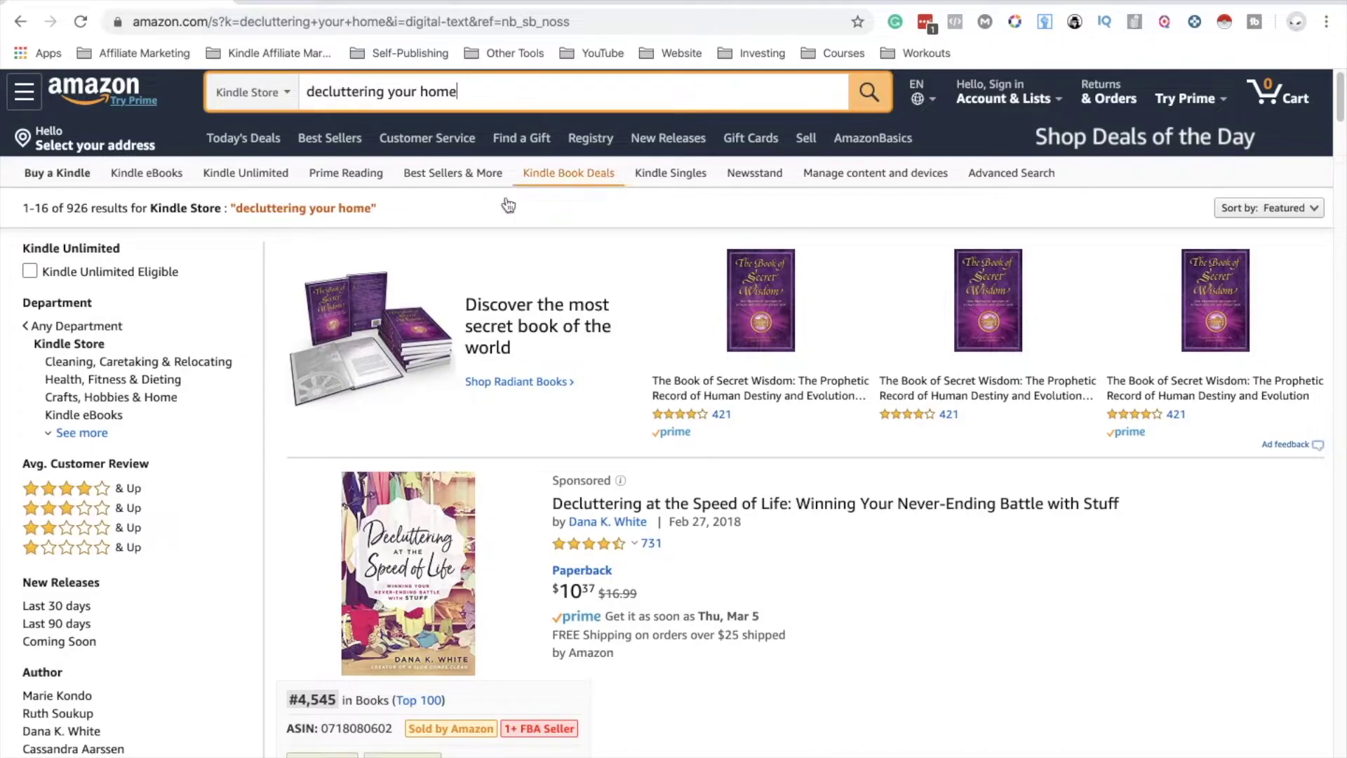
{"action": "scroll", "coordinate": [547, 211], "scroll_direction": "down", "scroll_amount": 4}
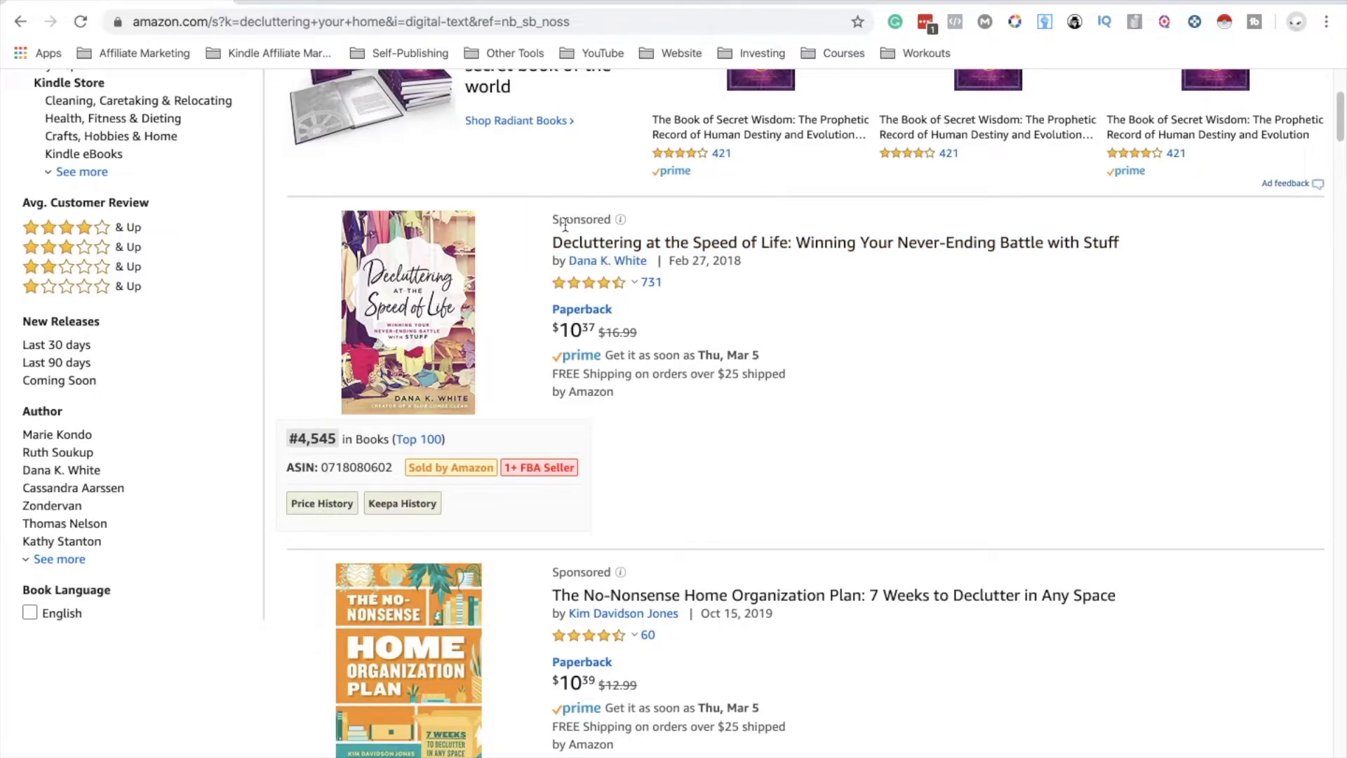
{"action": "scroll", "coordinate": [566, 226], "scroll_direction": "down", "scroll_amount": 1}
{"action": "scroll", "coordinate": [664, 263], "scroll_direction": "down", "scroll_amount": 4}
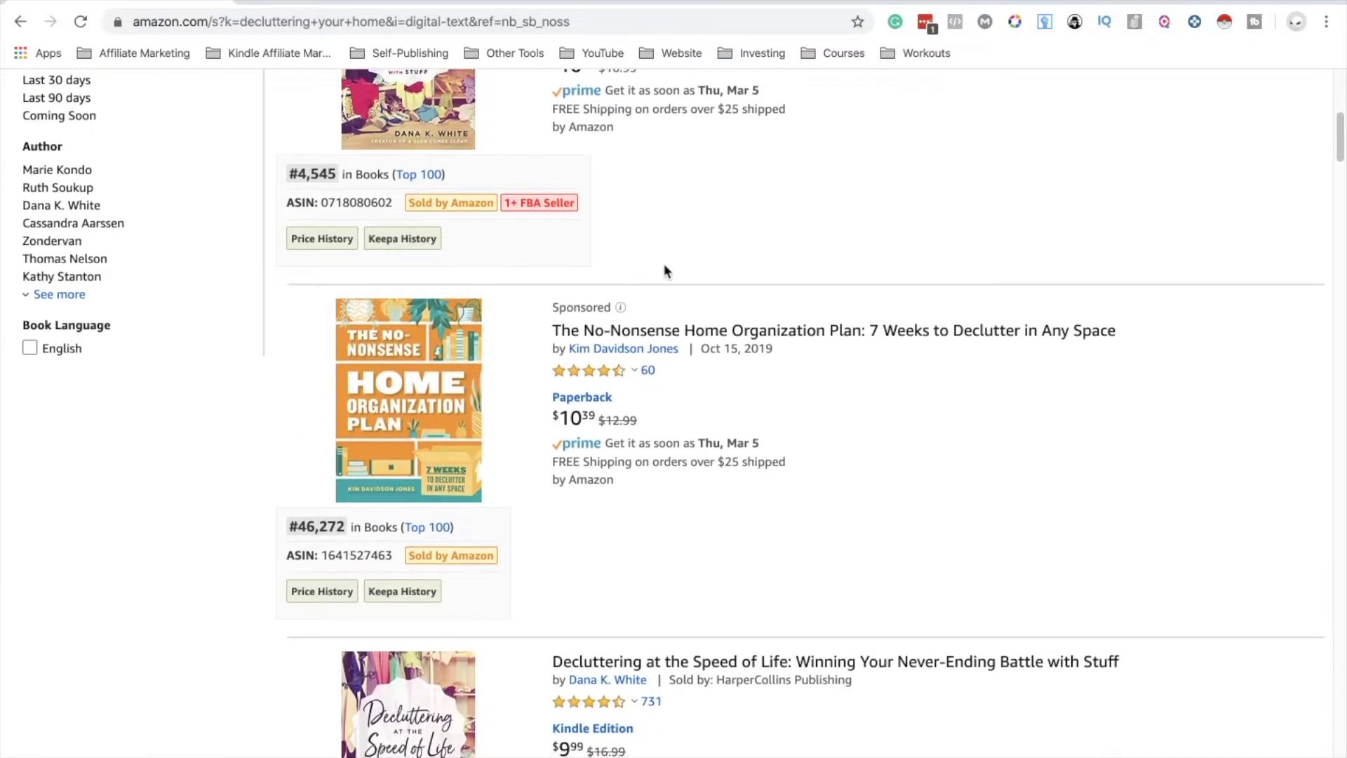
{"action": "scroll", "coordinate": [660, 212], "scroll_direction": "down", "scroll_amount": 6}
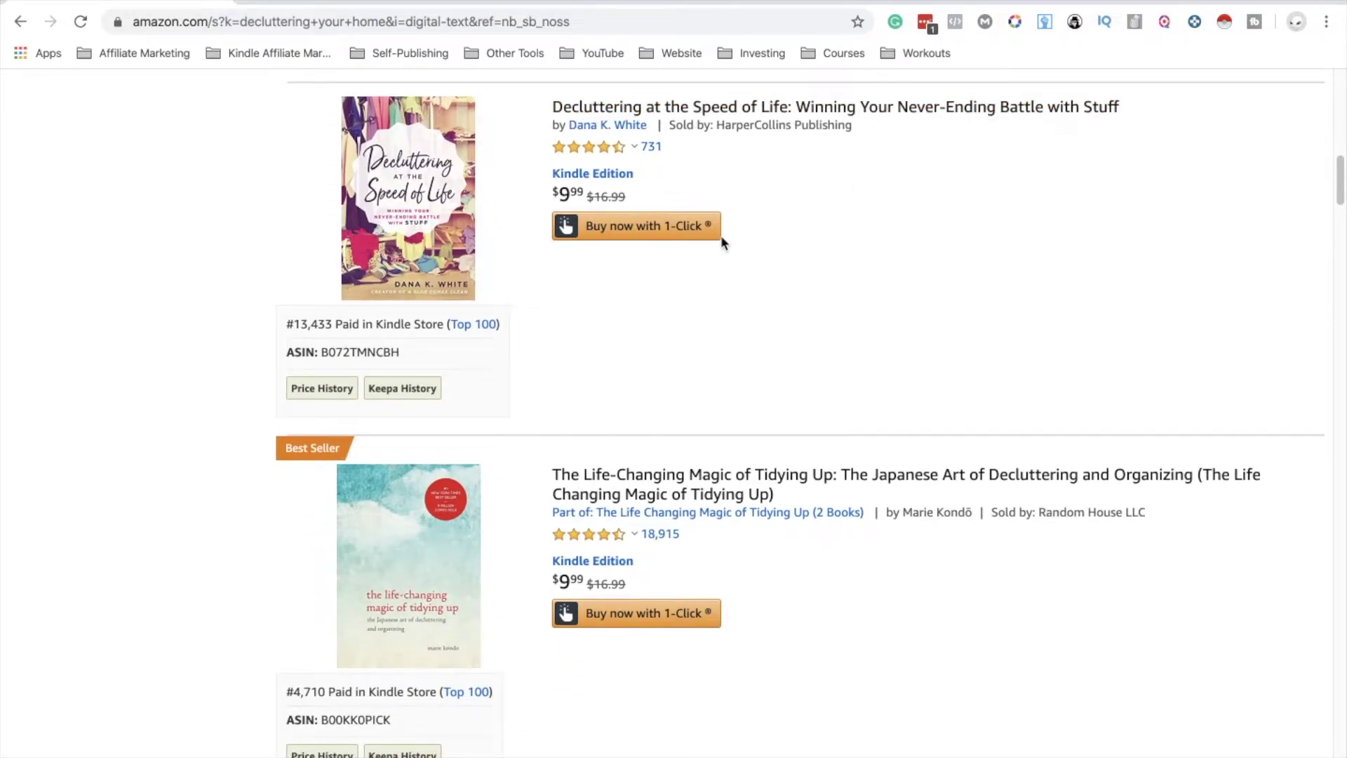
{"action": "scroll", "coordinate": [722, 235], "scroll_direction": "down", "scroll_amount": 1}
{"action": "scroll", "coordinate": [723, 235], "scroll_direction": "up", "scroll_amount": 1}
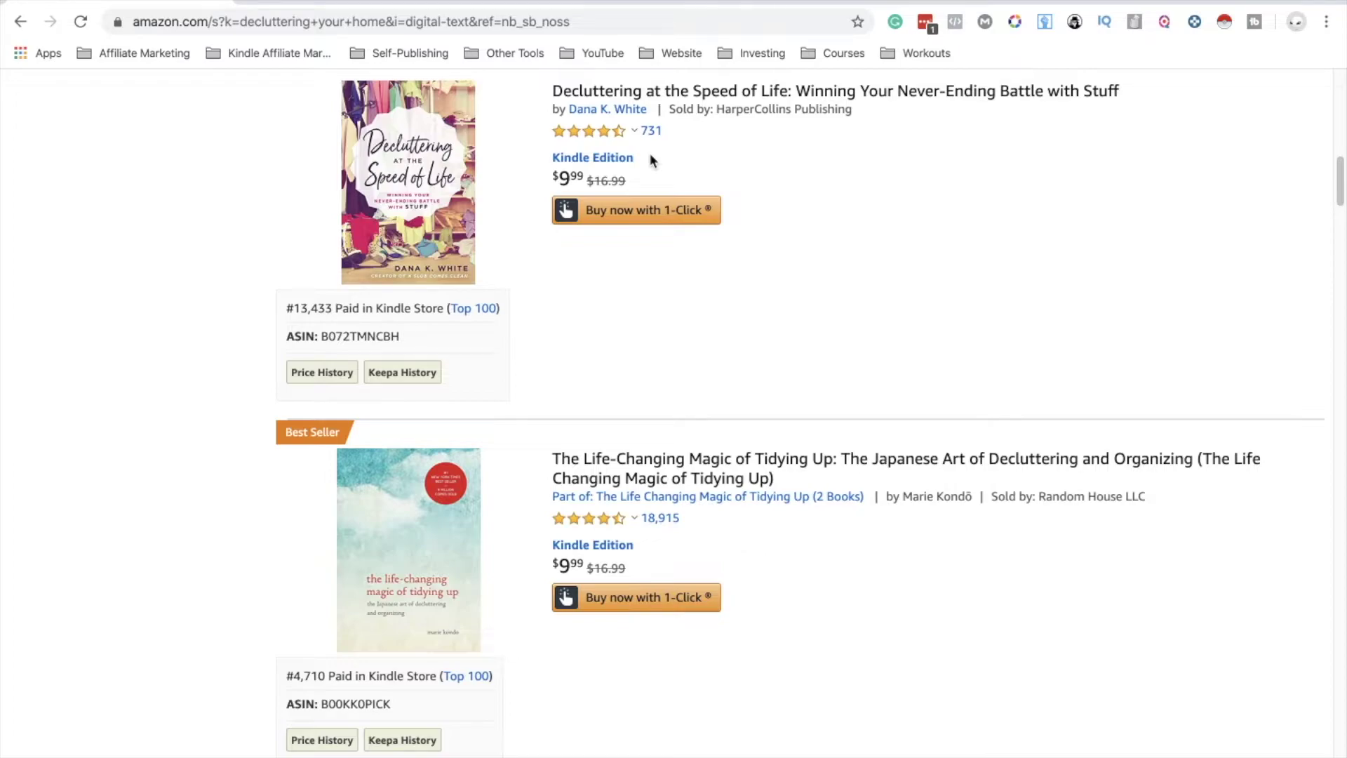
{"action": "scroll", "coordinate": [744, 155], "scroll_direction": "down", "scroll_amount": 4}
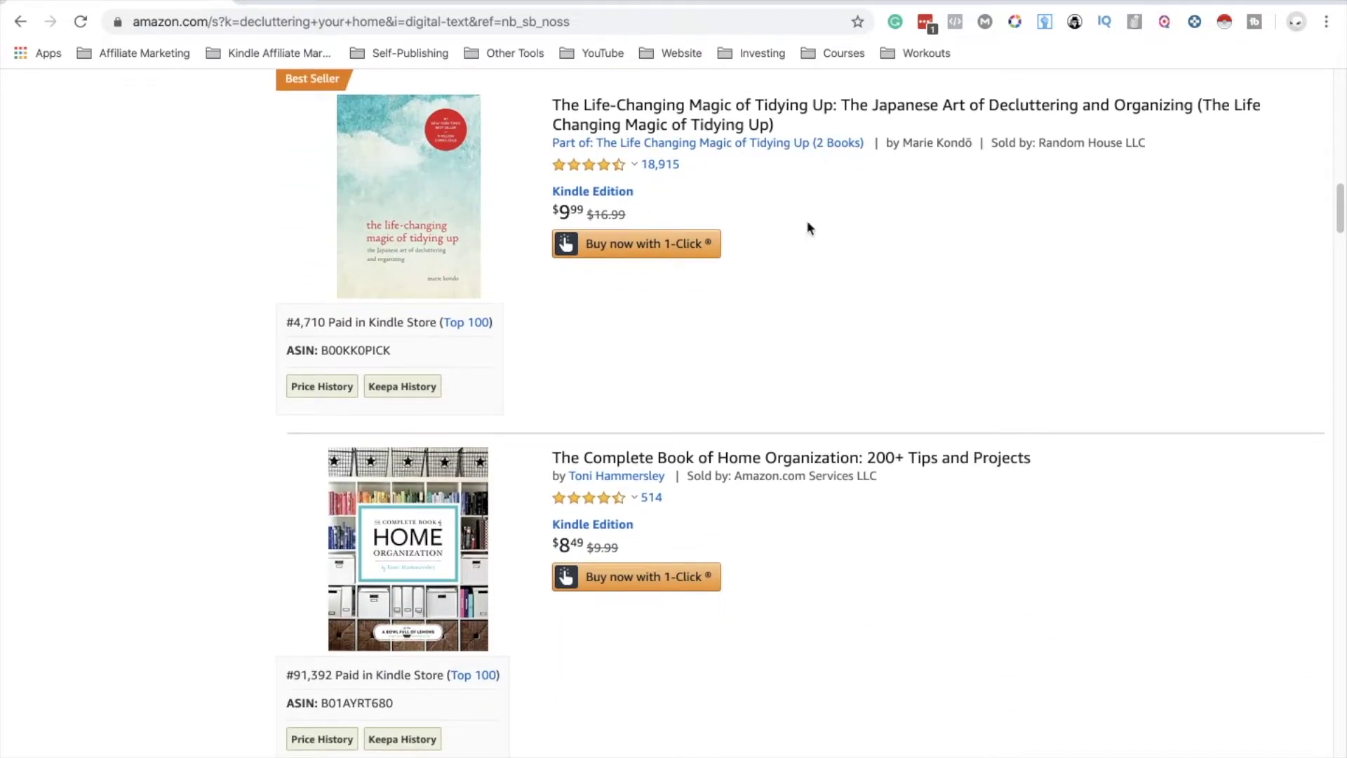
{"action": "scroll", "coordinate": [668, 283], "scroll_direction": "down", "scroll_amount": 2}
{"action": "scroll", "coordinate": [669, 283], "scroll_direction": "down", "scroll_amount": 6}
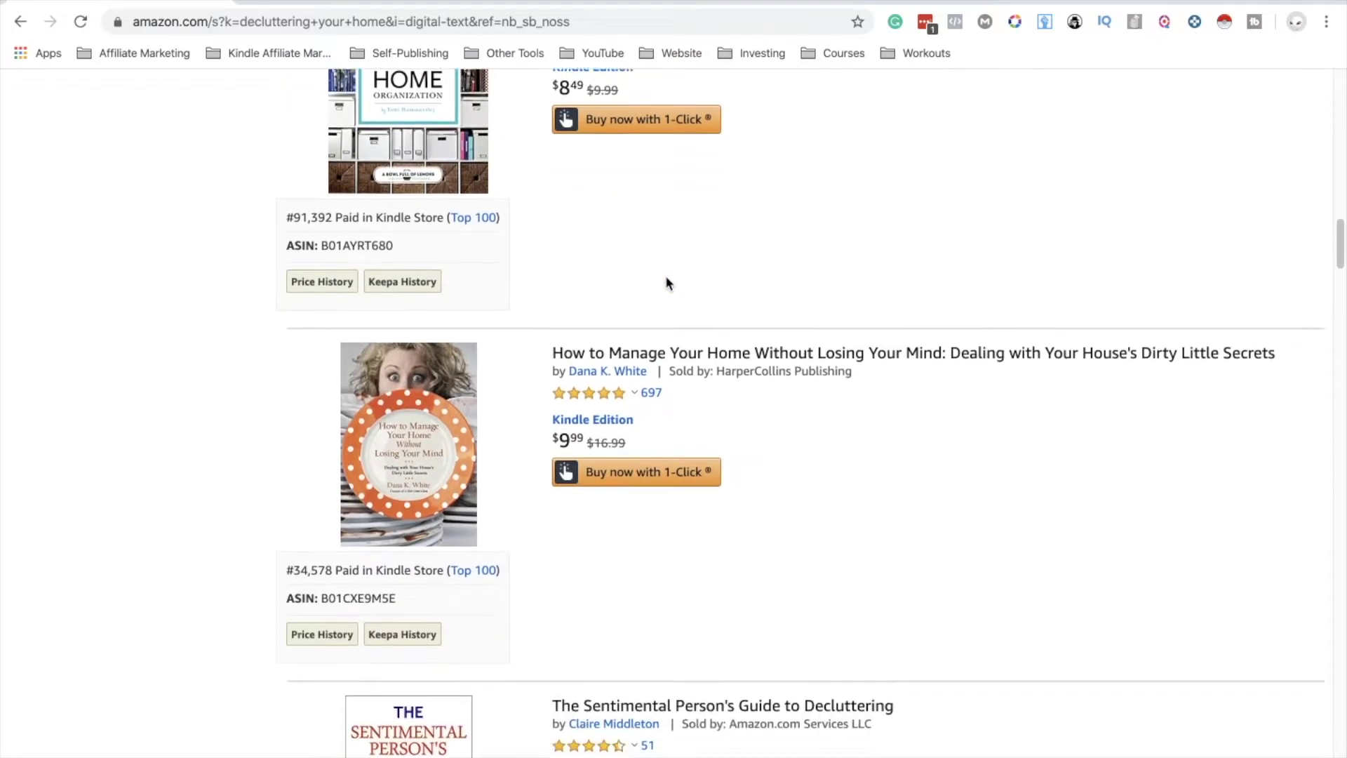
{"action": "scroll", "coordinate": [667, 282], "scroll_direction": "down", "scroll_amount": 2}
{"action": "scroll", "coordinate": [667, 282], "scroll_direction": "down", "scroll_amount": 1}
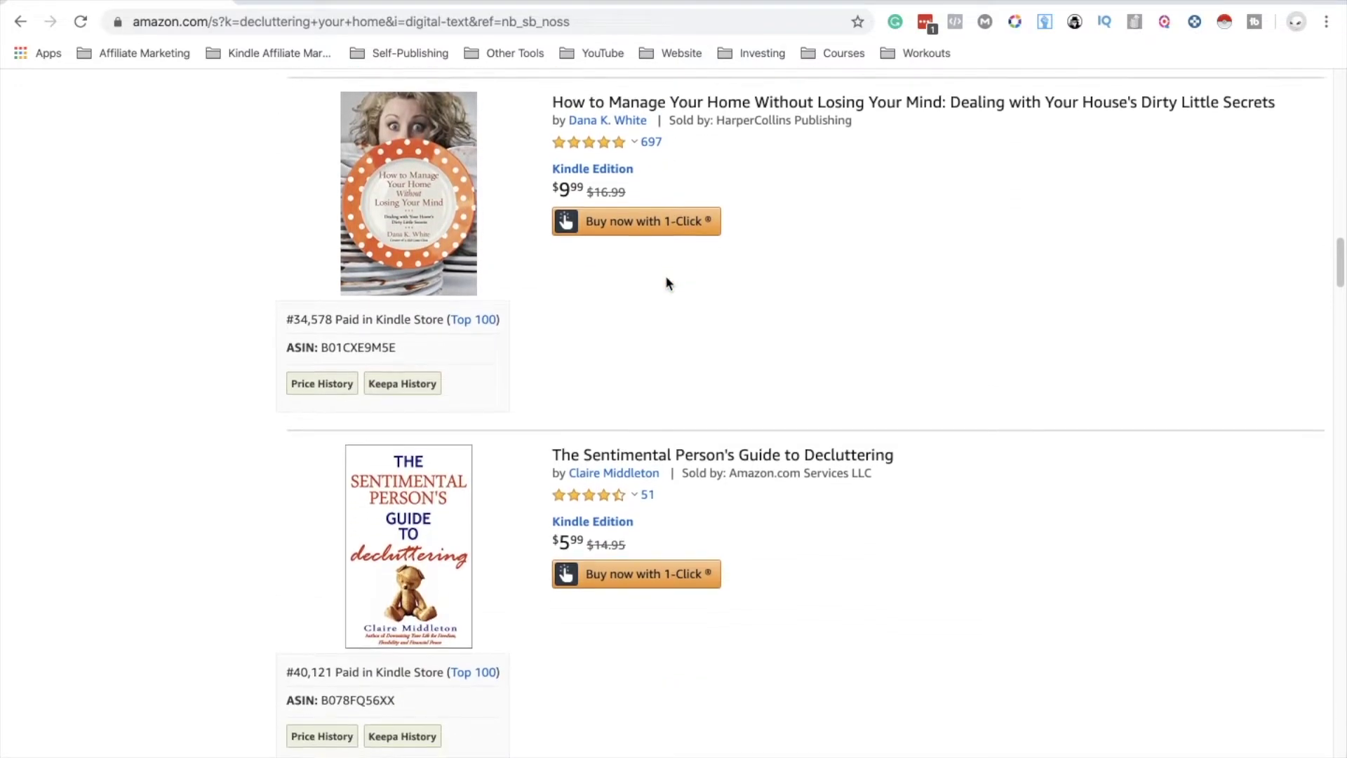
{"action": "scroll", "coordinate": [667, 283], "scroll_direction": "down", "scroll_amount": 5}
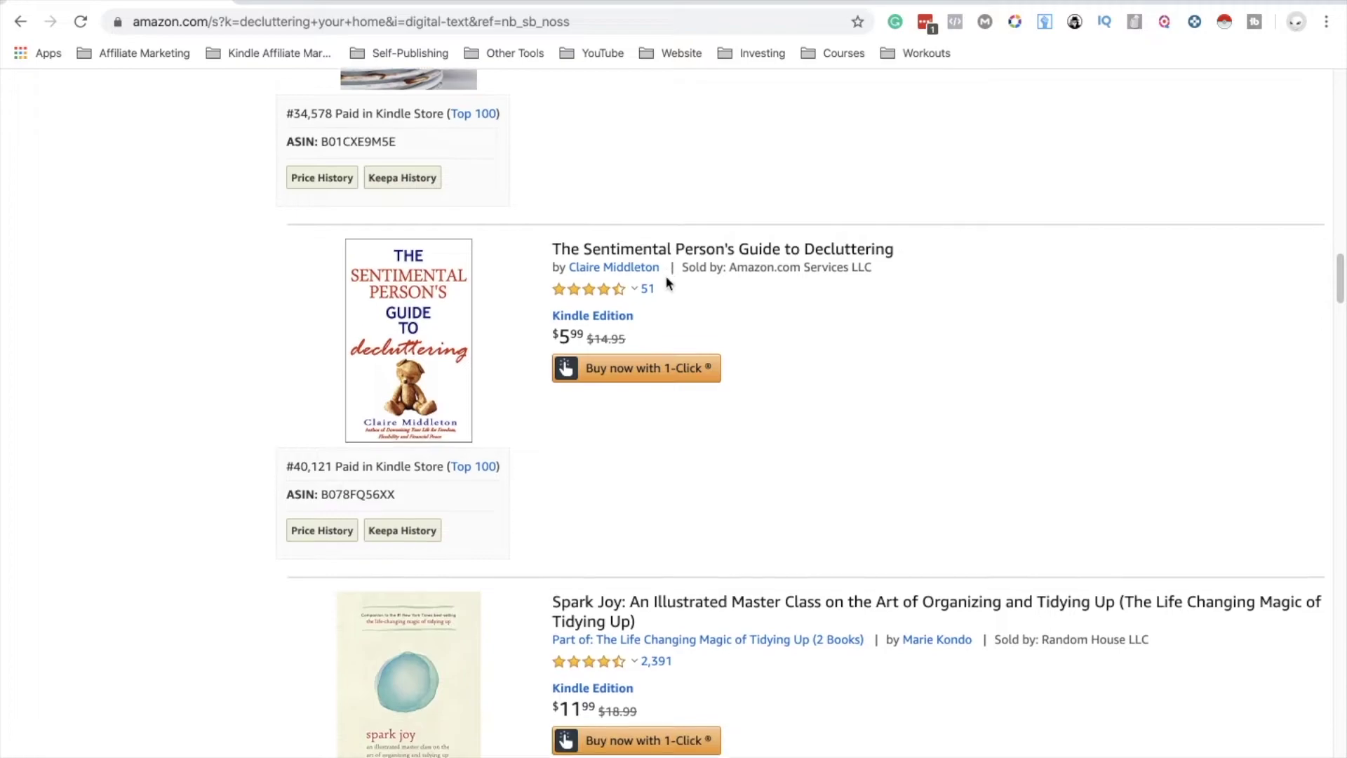
{"action": "scroll", "coordinate": [666, 283], "scroll_direction": "down", "scroll_amount": 6}
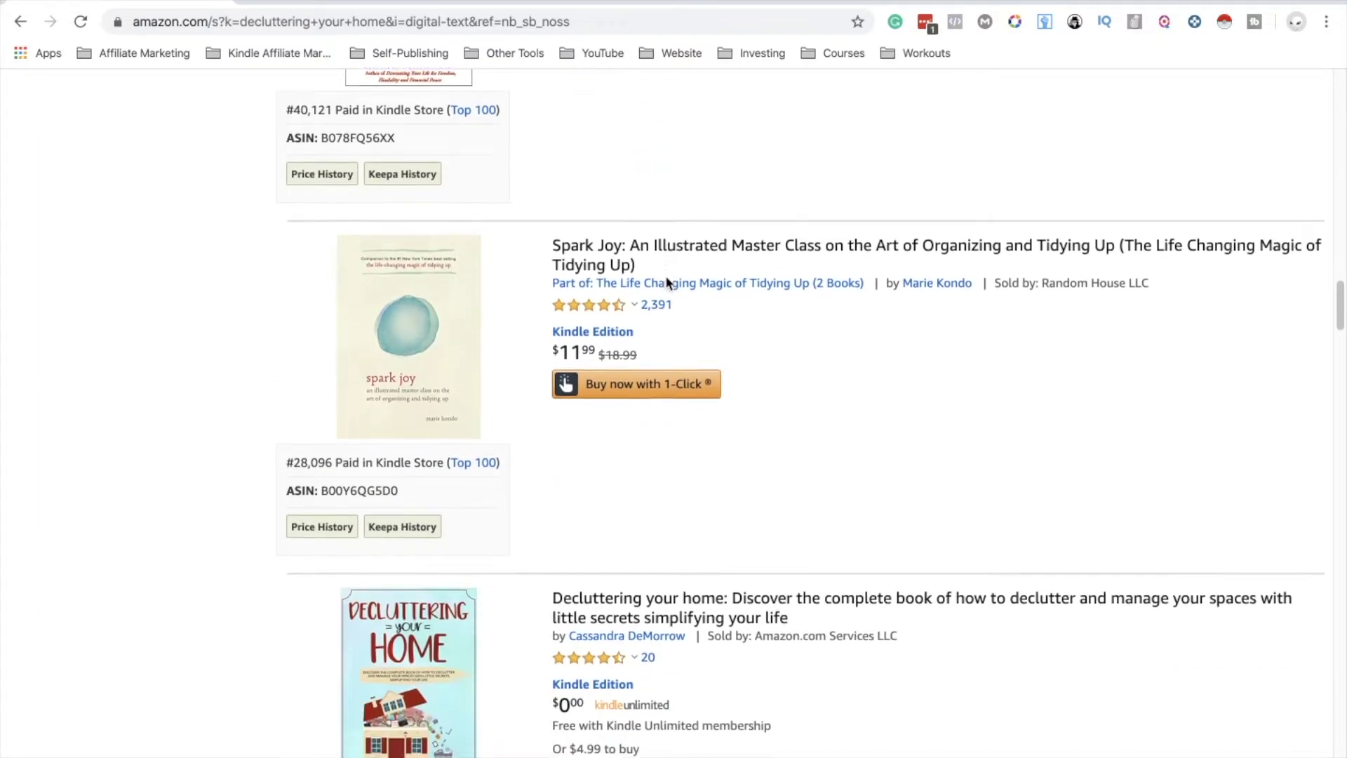
{"action": "scroll", "coordinate": [666, 283], "scroll_direction": "down", "scroll_amount": 3}
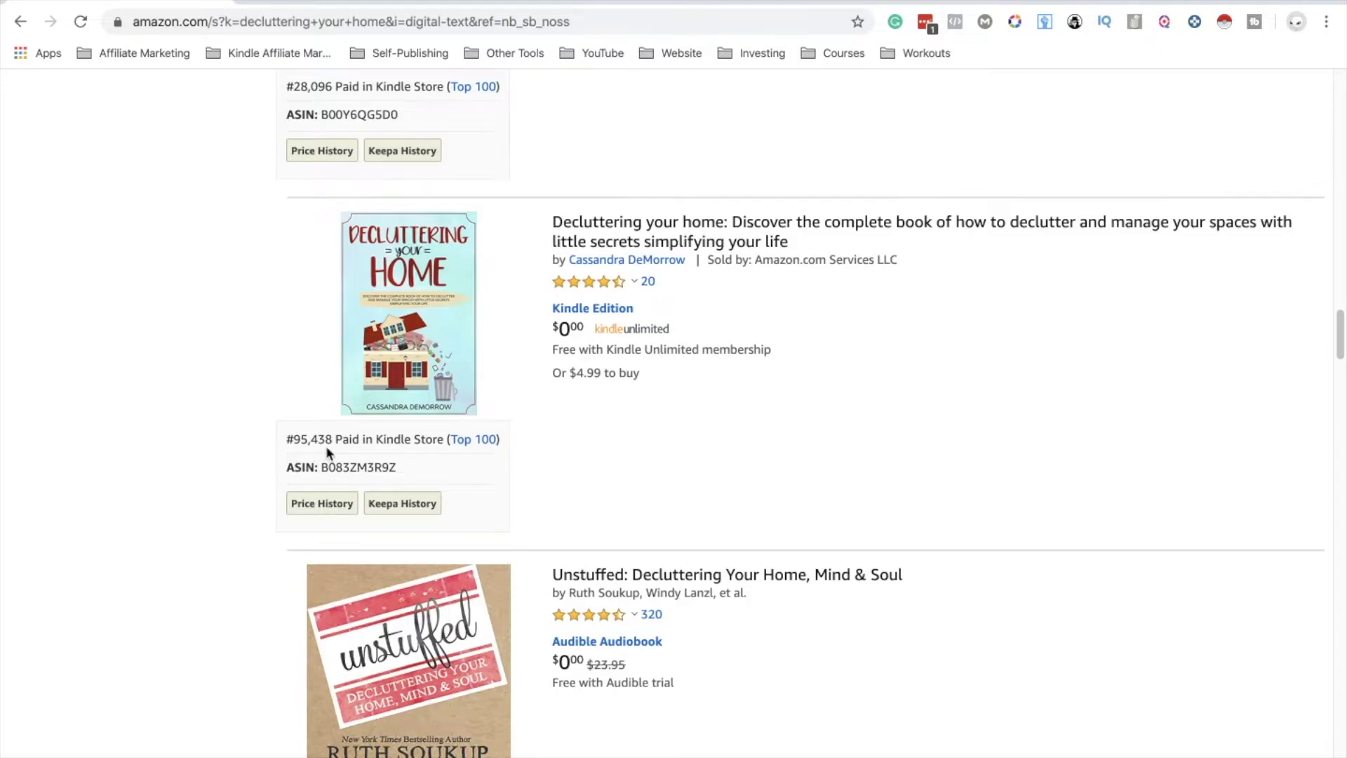
{"action": "scroll", "coordinate": [811, 335], "scroll_direction": "down", "scroll_amount": 3}
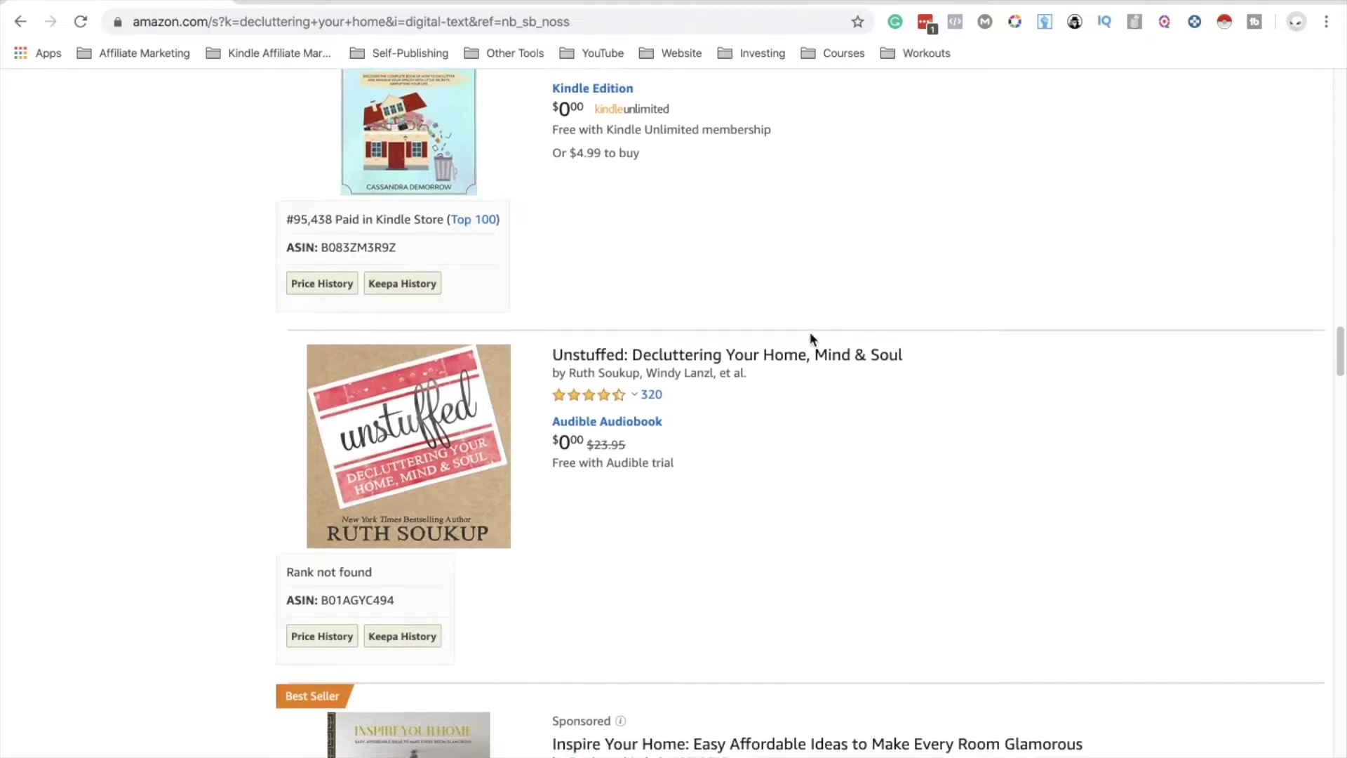
{"action": "scroll", "coordinate": [810, 335], "scroll_direction": "down", "scroll_amount": 9}
{"action": "scroll", "coordinate": [811, 335], "scroll_direction": "down", "scroll_amount": 7}
{"action": "scroll", "coordinate": [810, 340], "scroll_direction": "down", "scroll_amount": 1}
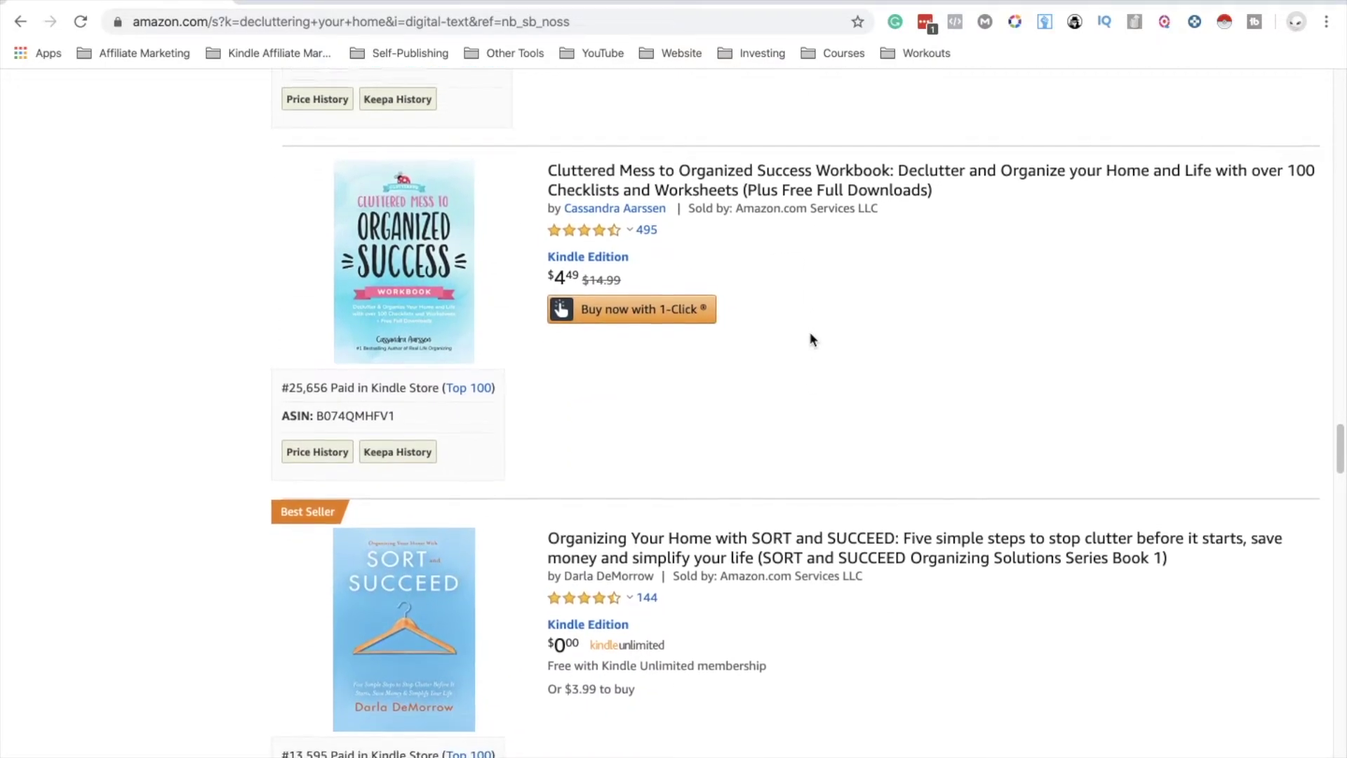
{"action": "scroll", "coordinate": [810, 339], "scroll_direction": "down", "scroll_amount": 1}
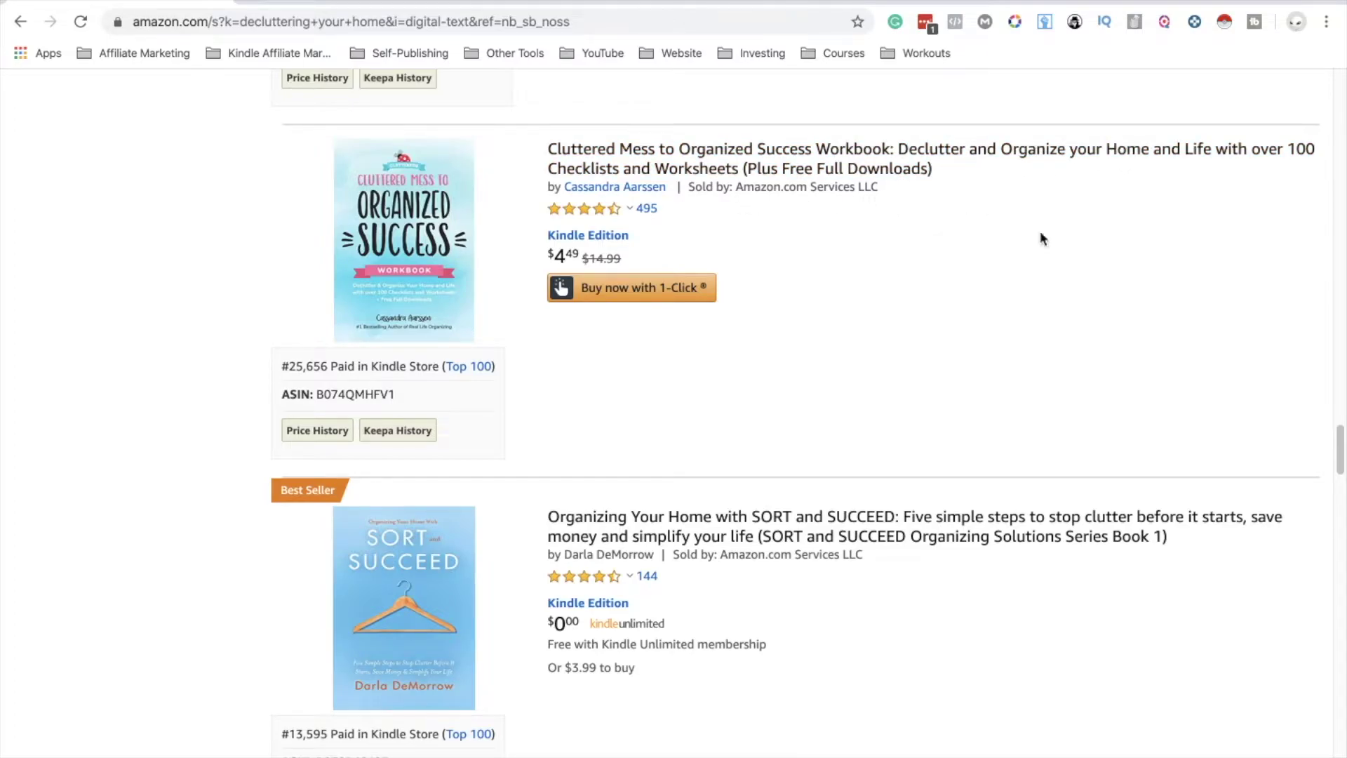
{"action": "mouse_move", "coordinate": [381, 188]}
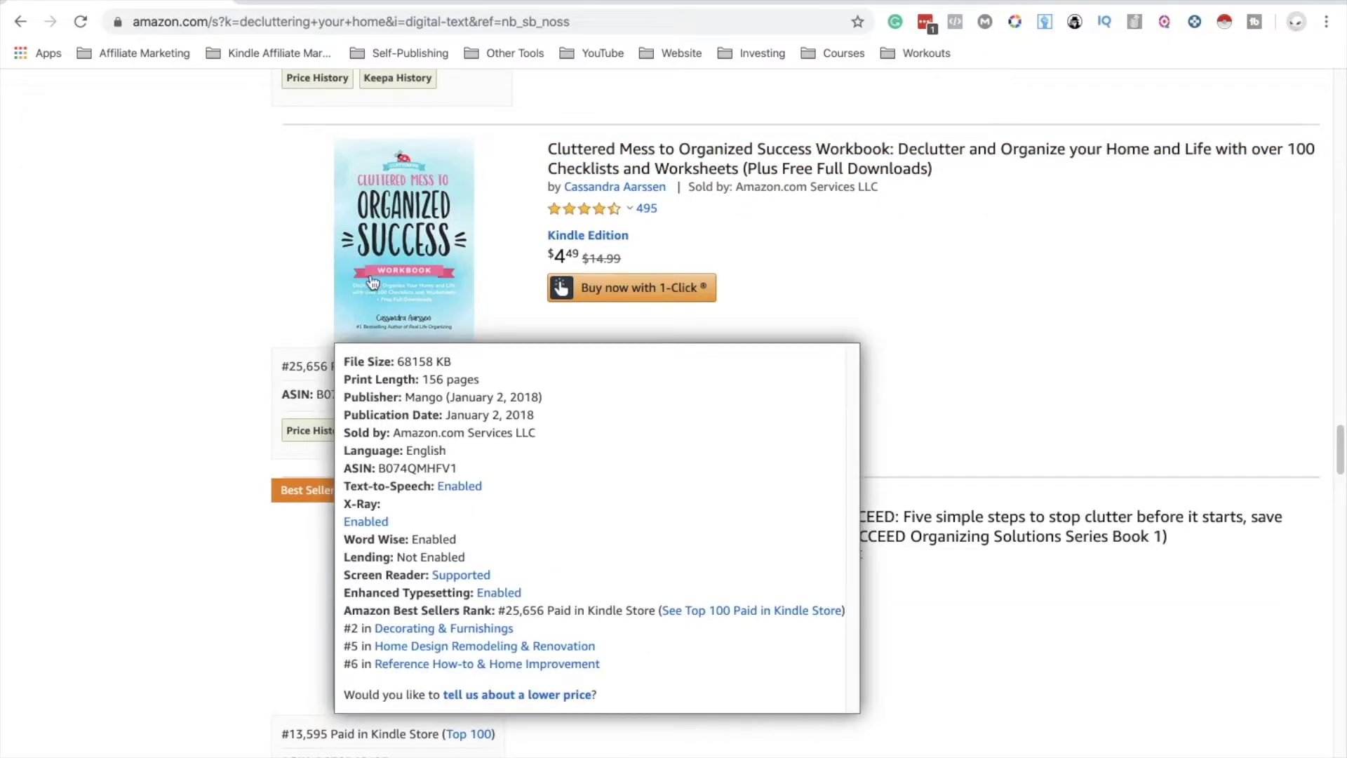
{"action": "scroll", "coordinate": [792, 200], "scroll_direction": "down", "scroll_amount": 4}
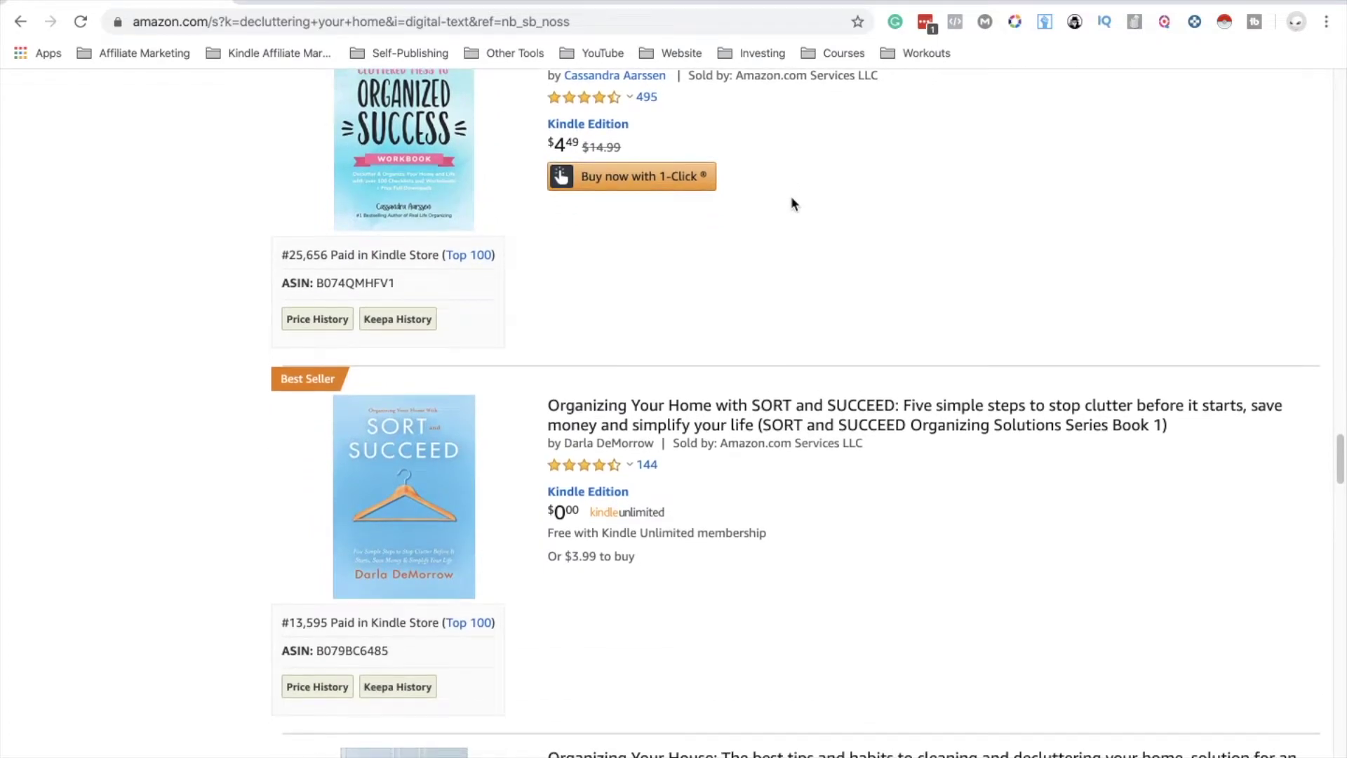
{"action": "scroll", "coordinate": [791, 202], "scroll_direction": "down", "scroll_amount": 3}
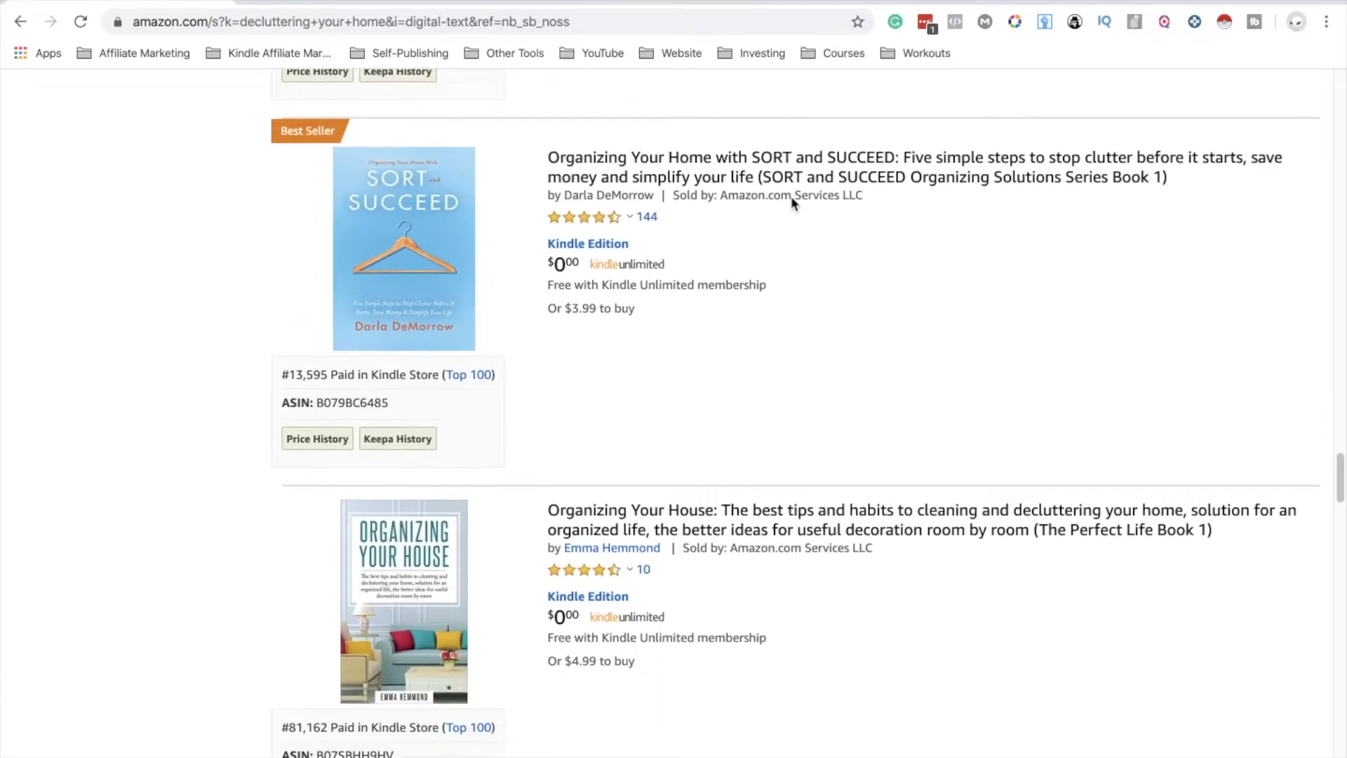
{"action": "scroll", "coordinate": [791, 196], "scroll_direction": "down", "scroll_amount": 2}
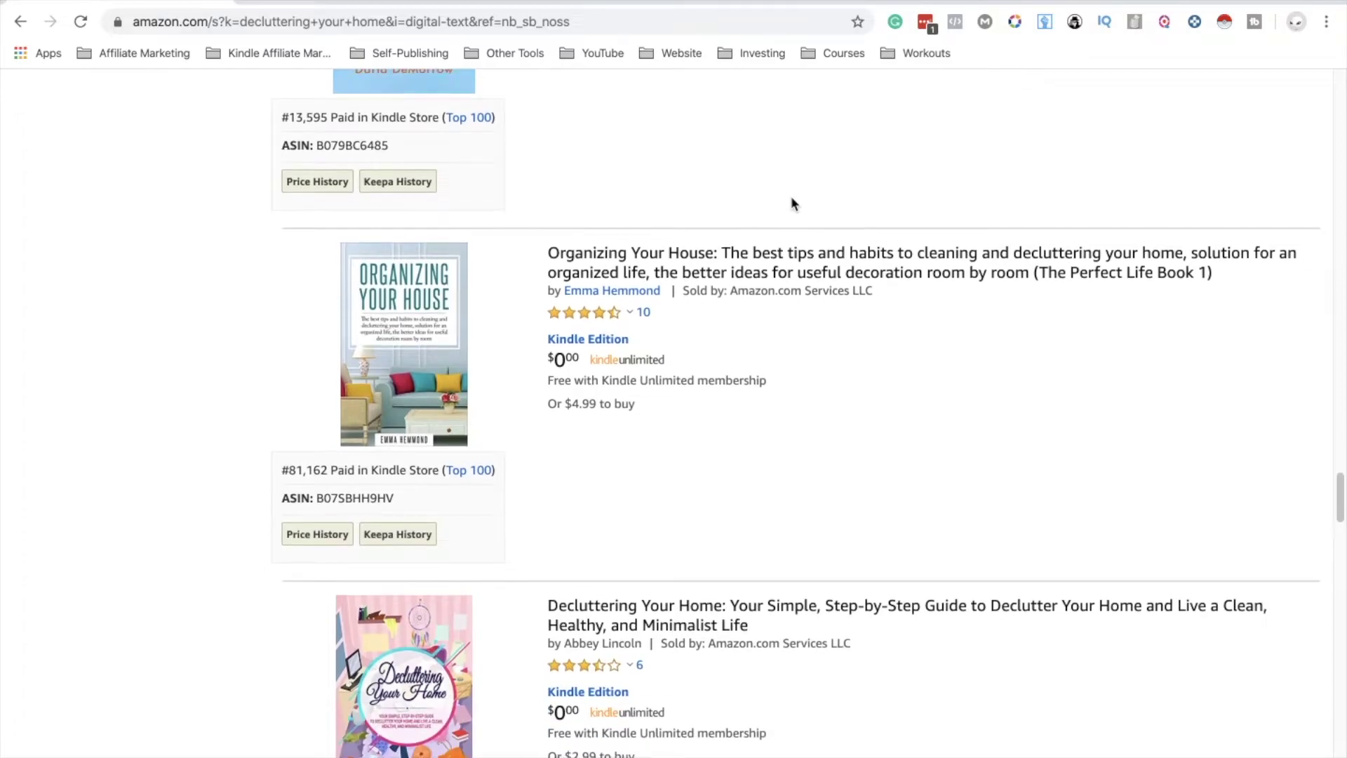
{"action": "scroll", "coordinate": [644, 292], "scroll_direction": "down", "scroll_amount": 5}
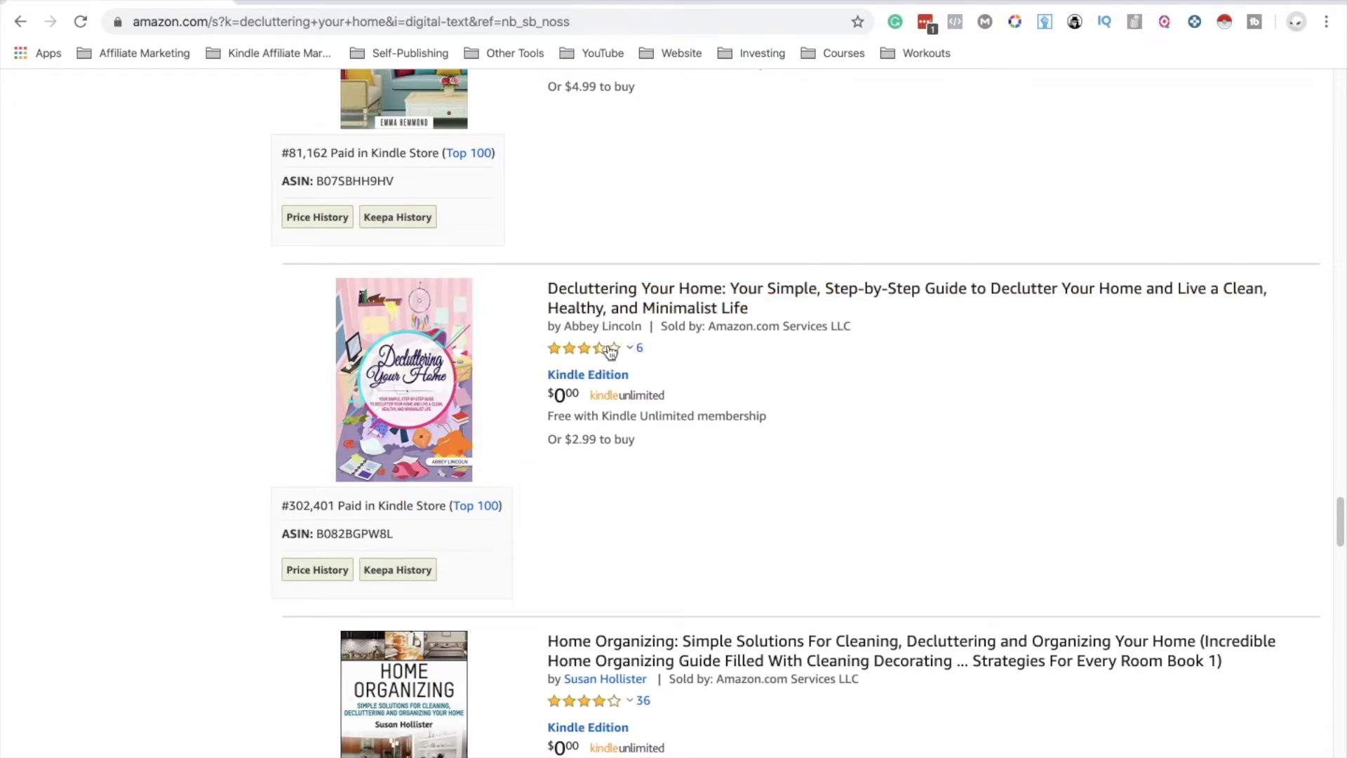
{"action": "mouse_move", "coordinate": [597, 348]}
{"action": "scroll", "coordinate": [608, 360], "scroll_direction": "down", "scroll_amount": 3}
{"action": "scroll", "coordinate": [608, 360], "scroll_direction": "down", "scroll_amount": 2}
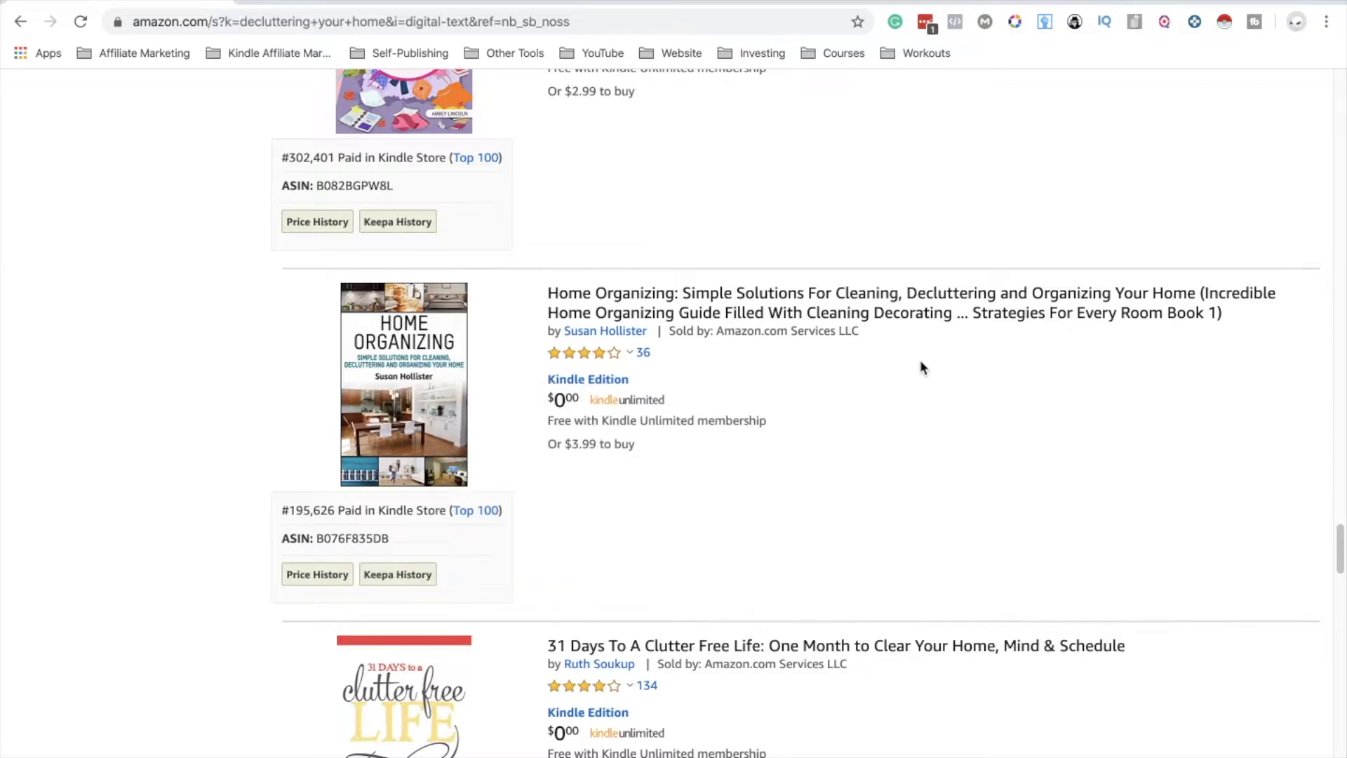
{"action": "scroll", "coordinate": [921, 367], "scroll_direction": "down", "scroll_amount": 2}
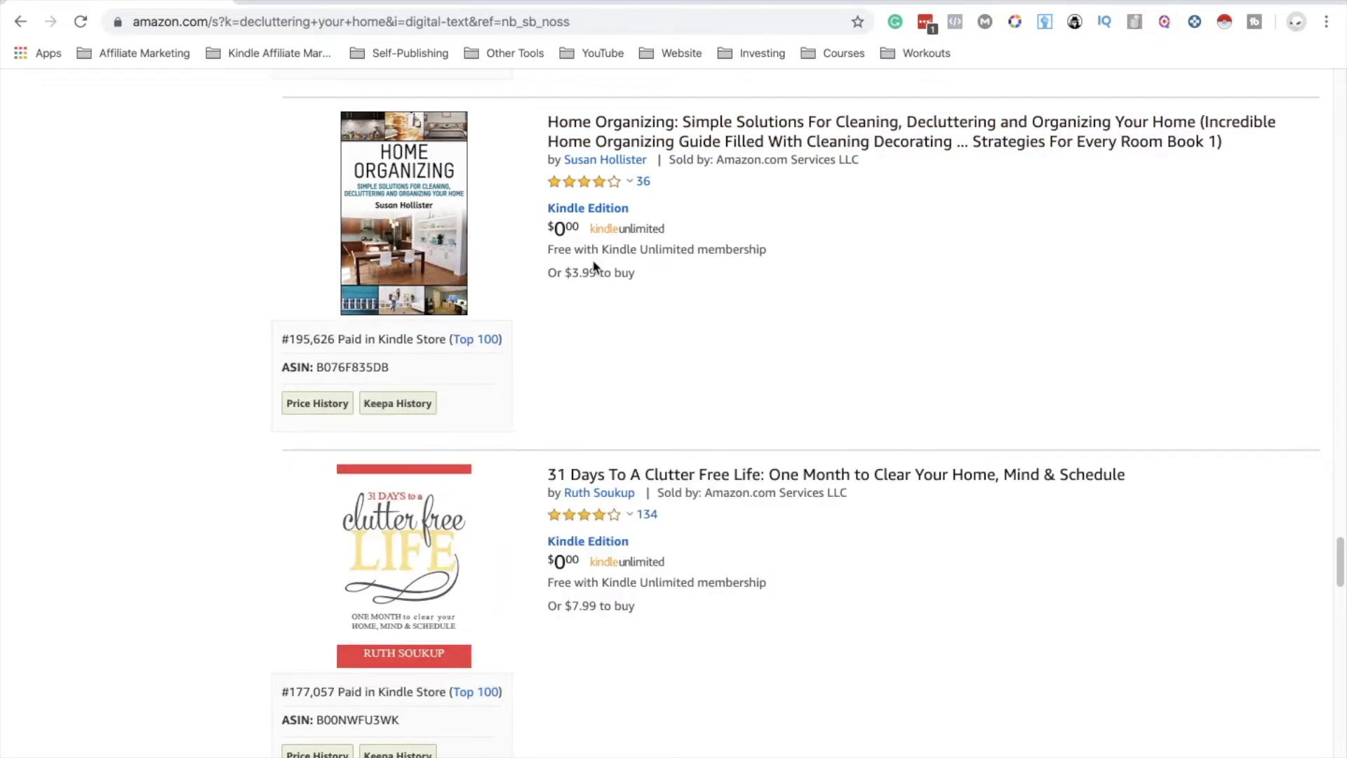
{"action": "scroll", "coordinate": [593, 263], "scroll_direction": "down", "scroll_amount": 9}
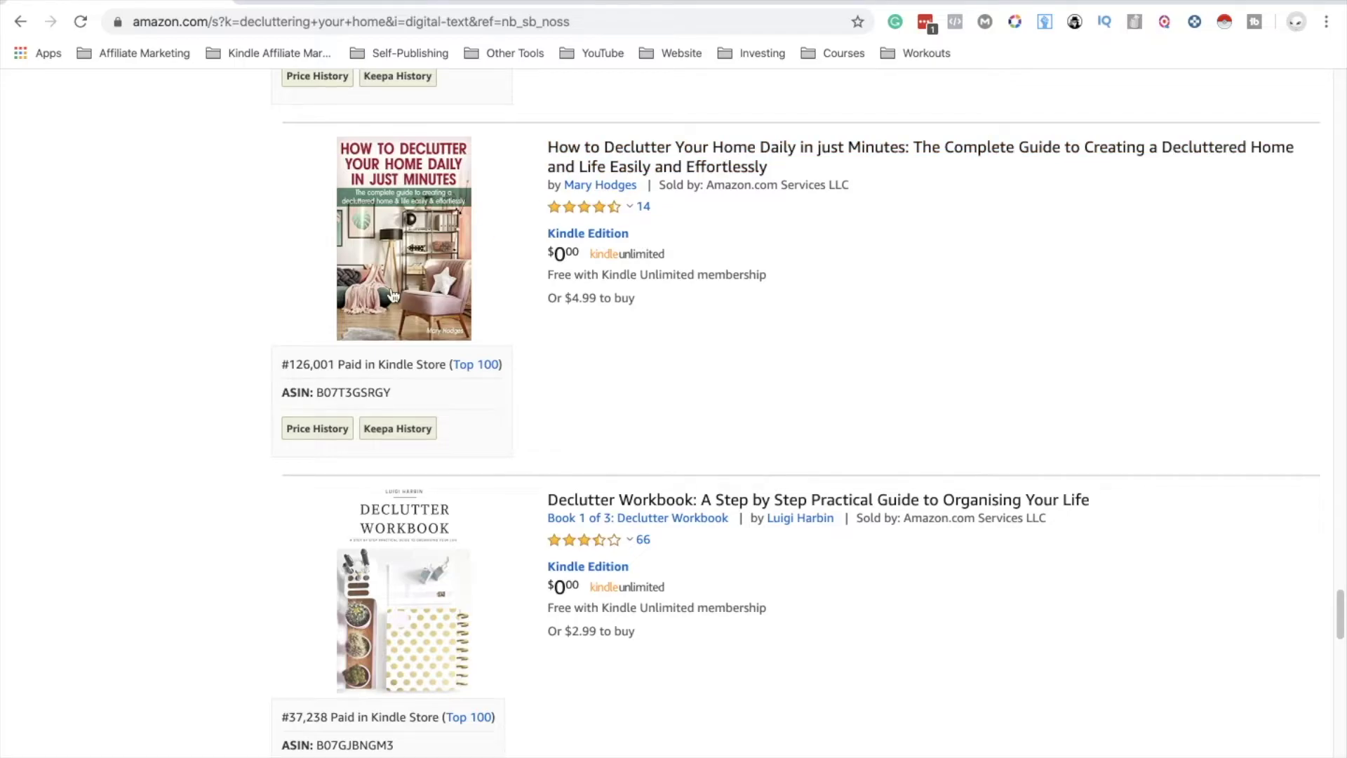
{"action": "scroll", "coordinate": [554, 293], "scroll_direction": "down", "scroll_amount": 1}
{"action": "scroll", "coordinate": [554, 293], "scroll_direction": "down", "scroll_amount": 1}
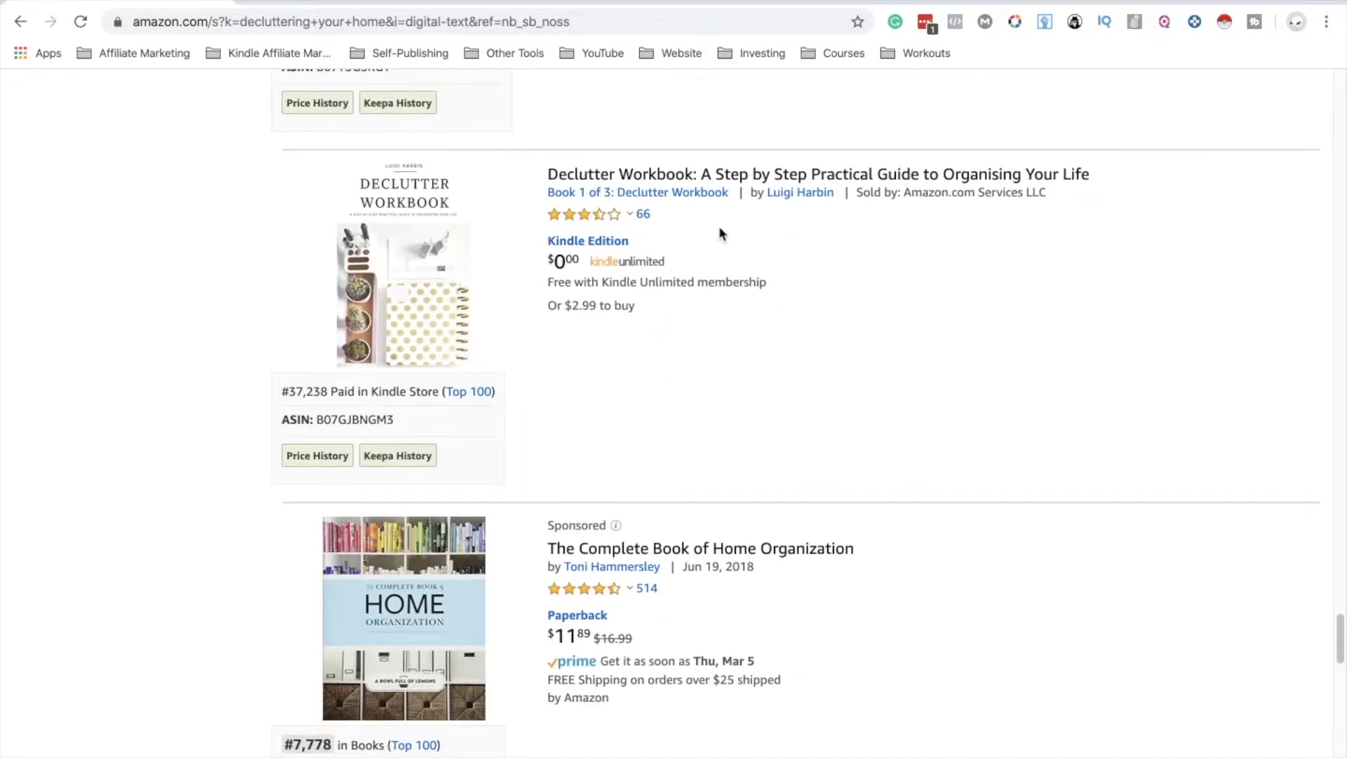
{"action": "scroll", "coordinate": [720, 234], "scroll_direction": "down", "scroll_amount": 3}
{"action": "scroll", "coordinate": [667, 242], "scroll_direction": "up", "scroll_amount": 15}
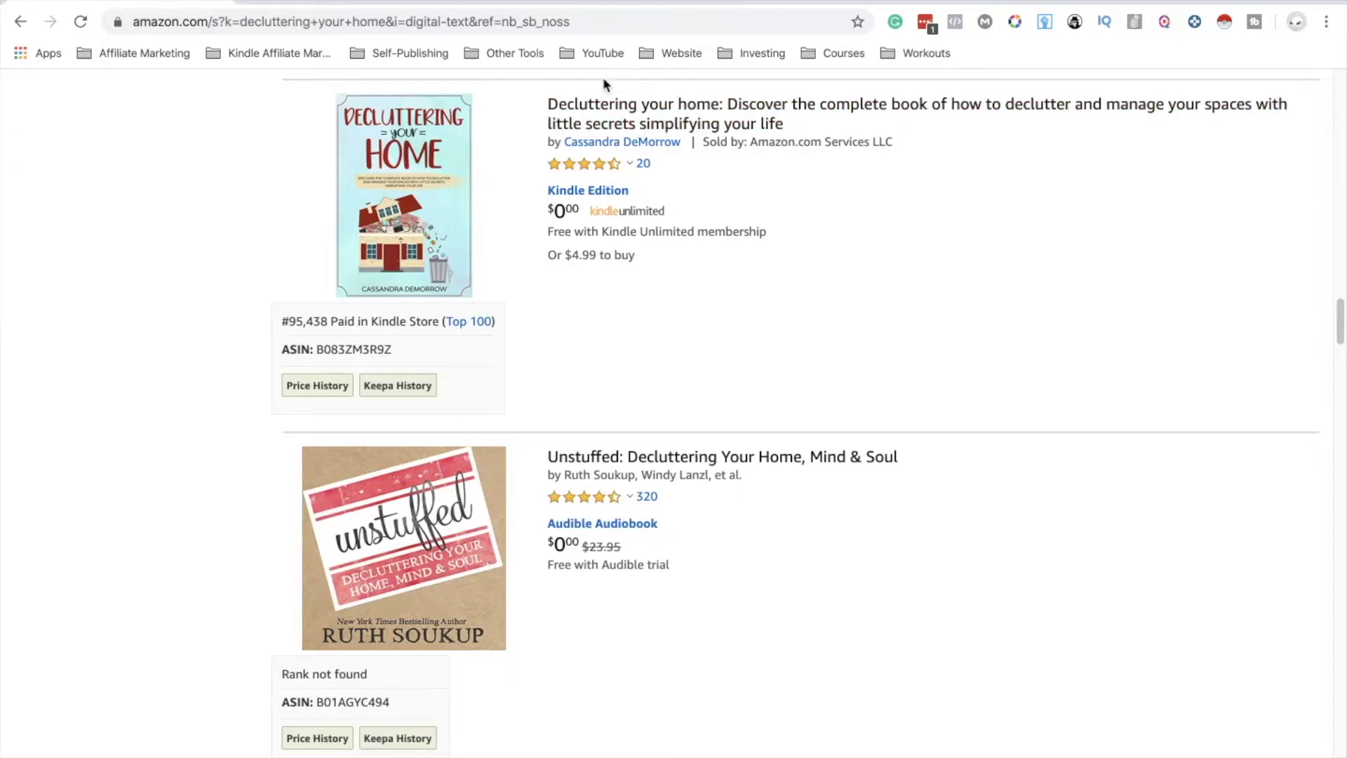
{"action": "mouse_move", "coordinate": [395, 208]}
{"action": "mouse_move", "coordinate": [609, 168]}
{"action": "scroll", "coordinate": [878, 242], "scroll_direction": "up", "scroll_amount": 3}
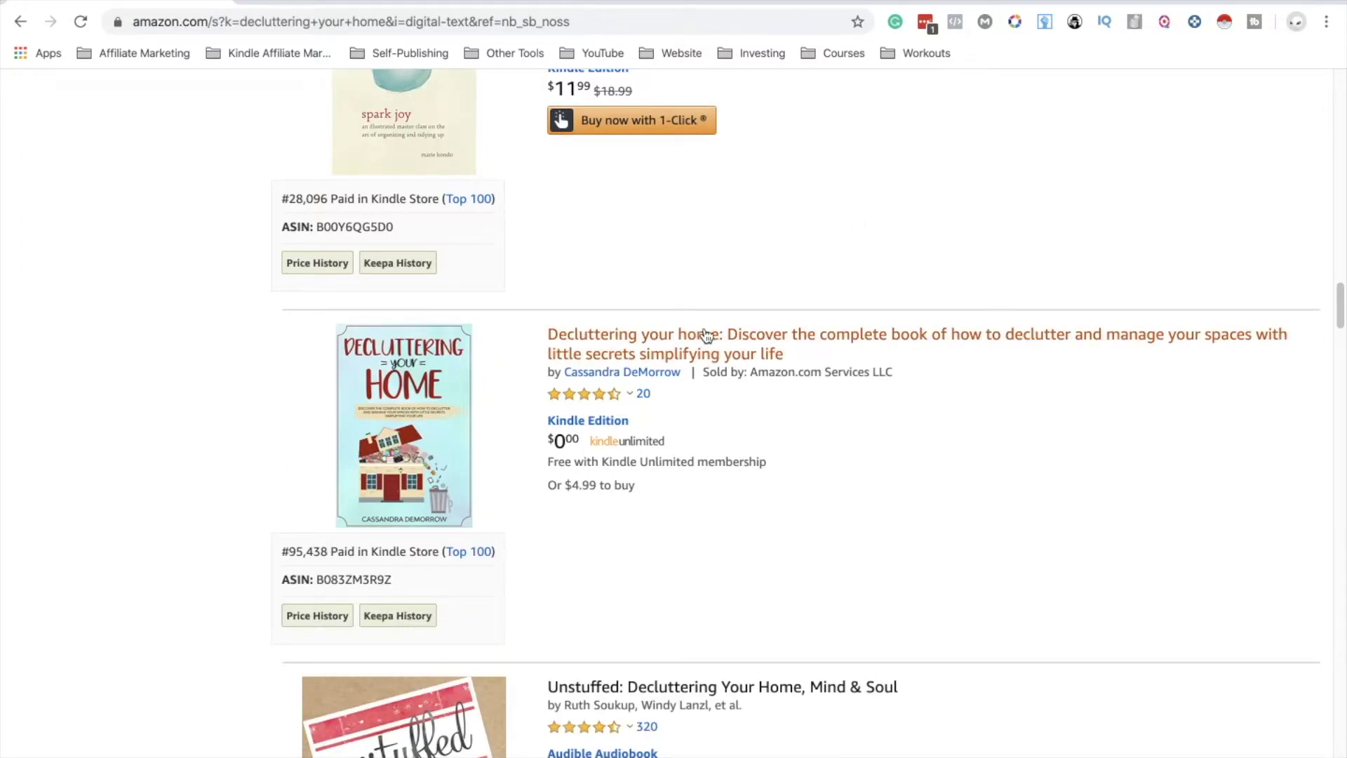
{"action": "scroll", "coordinate": [697, 242], "scroll_direction": "up", "scroll_amount": 15}
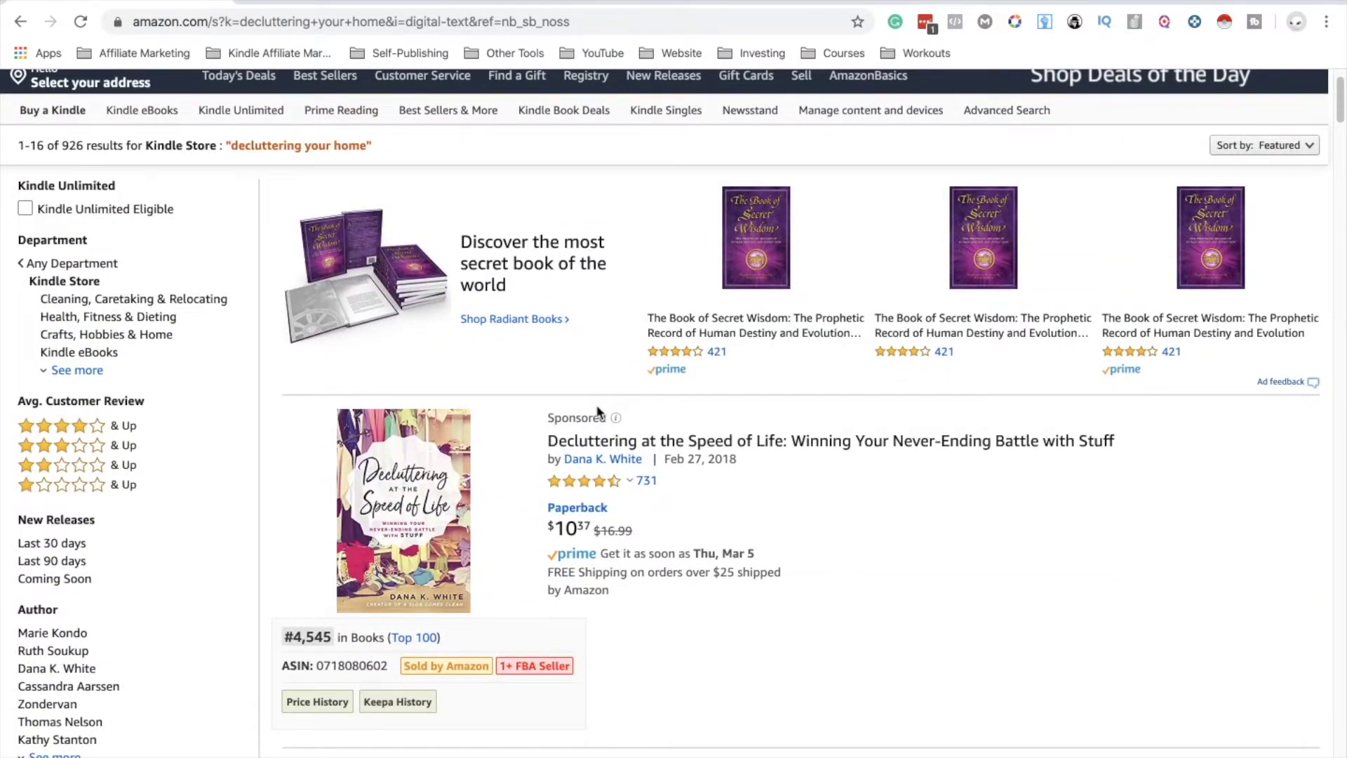
{"action": "scroll", "coordinate": [597, 411], "scroll_direction": "up", "scroll_amount": 1}
{"action": "triple_click", "coordinate": [466, 95]}
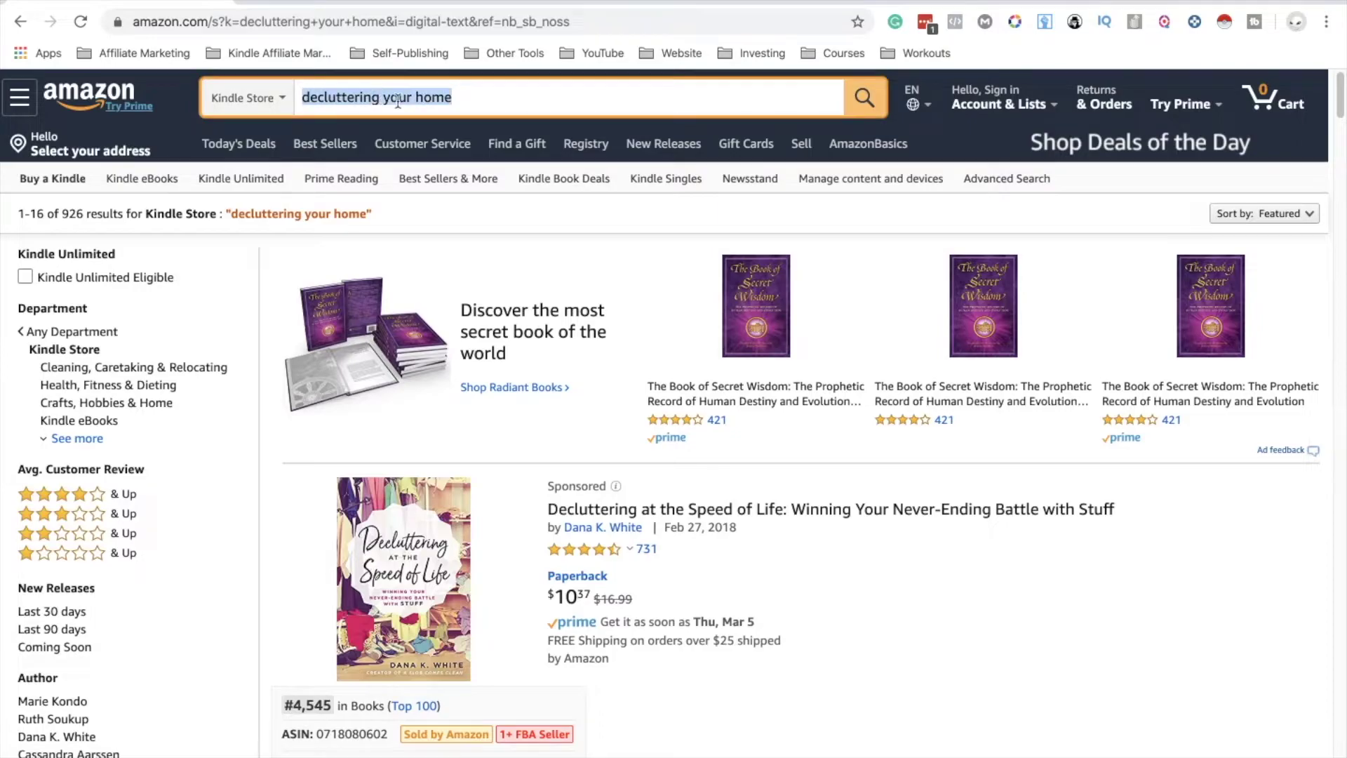
{"action": "left_click", "coordinate": [466, 96]}
{"action": "scroll", "coordinate": [689, 292], "scroll_direction": "down", "scroll_amount": 7}
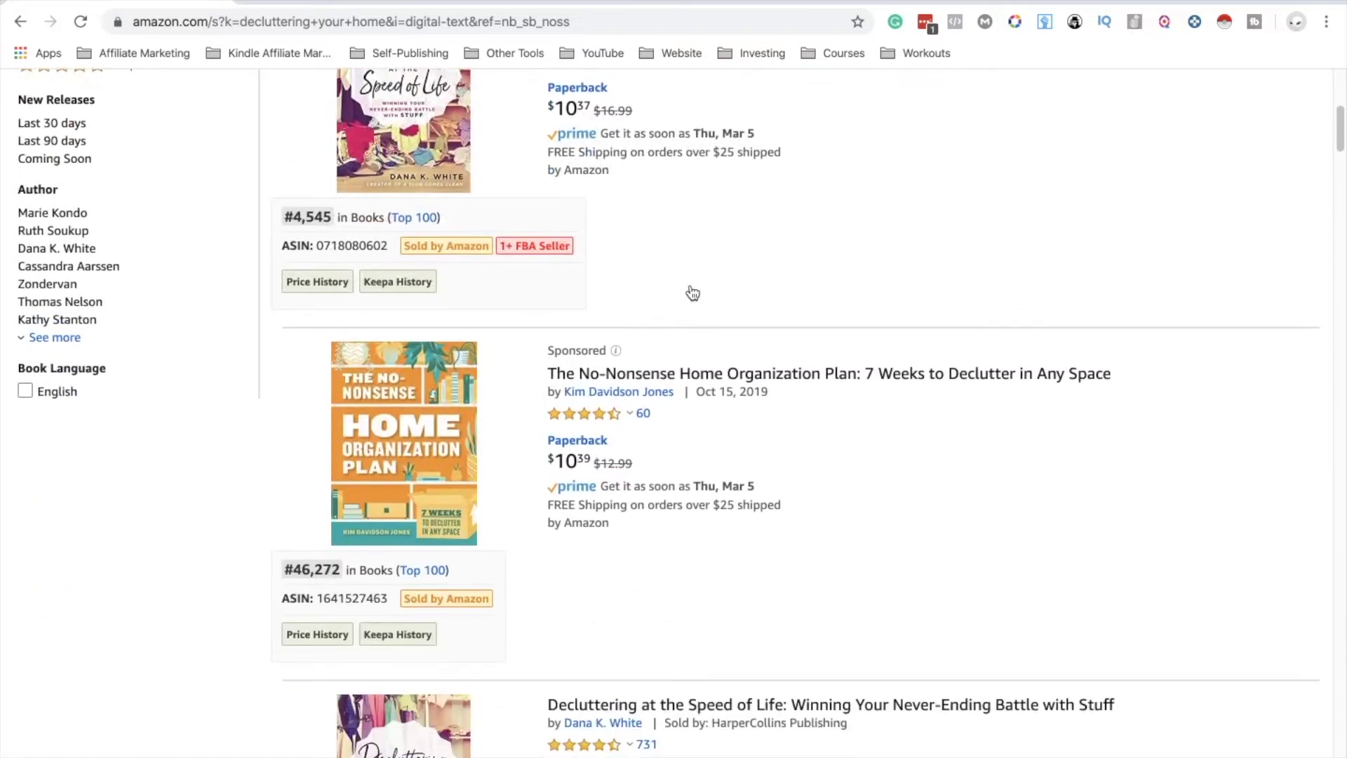
{"action": "scroll", "coordinate": [617, 347], "scroll_direction": "down", "scroll_amount": 7}
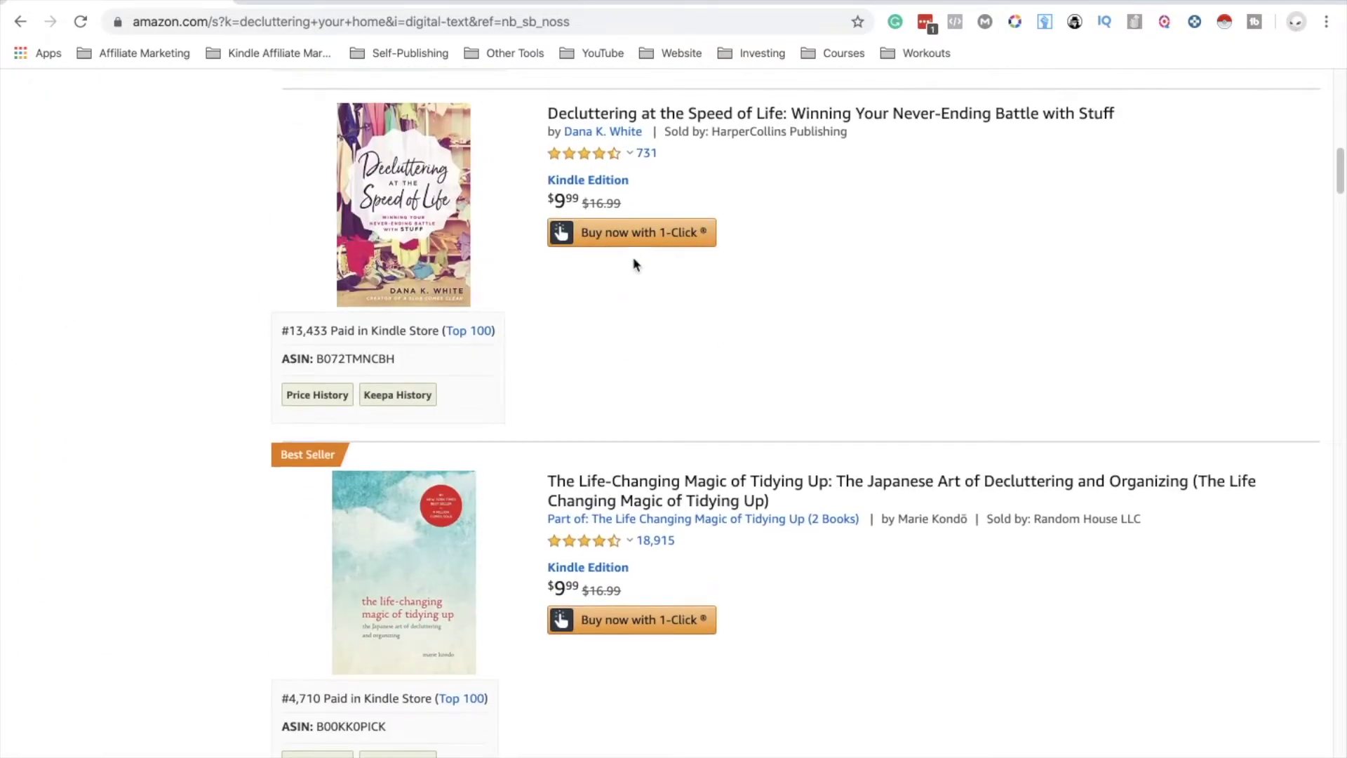
{"action": "scroll", "coordinate": [634, 261], "scroll_direction": "up", "scroll_amount": 15}
{"action": "scroll", "coordinate": [653, 379], "scroll_direction": "down", "scroll_amount": 11}
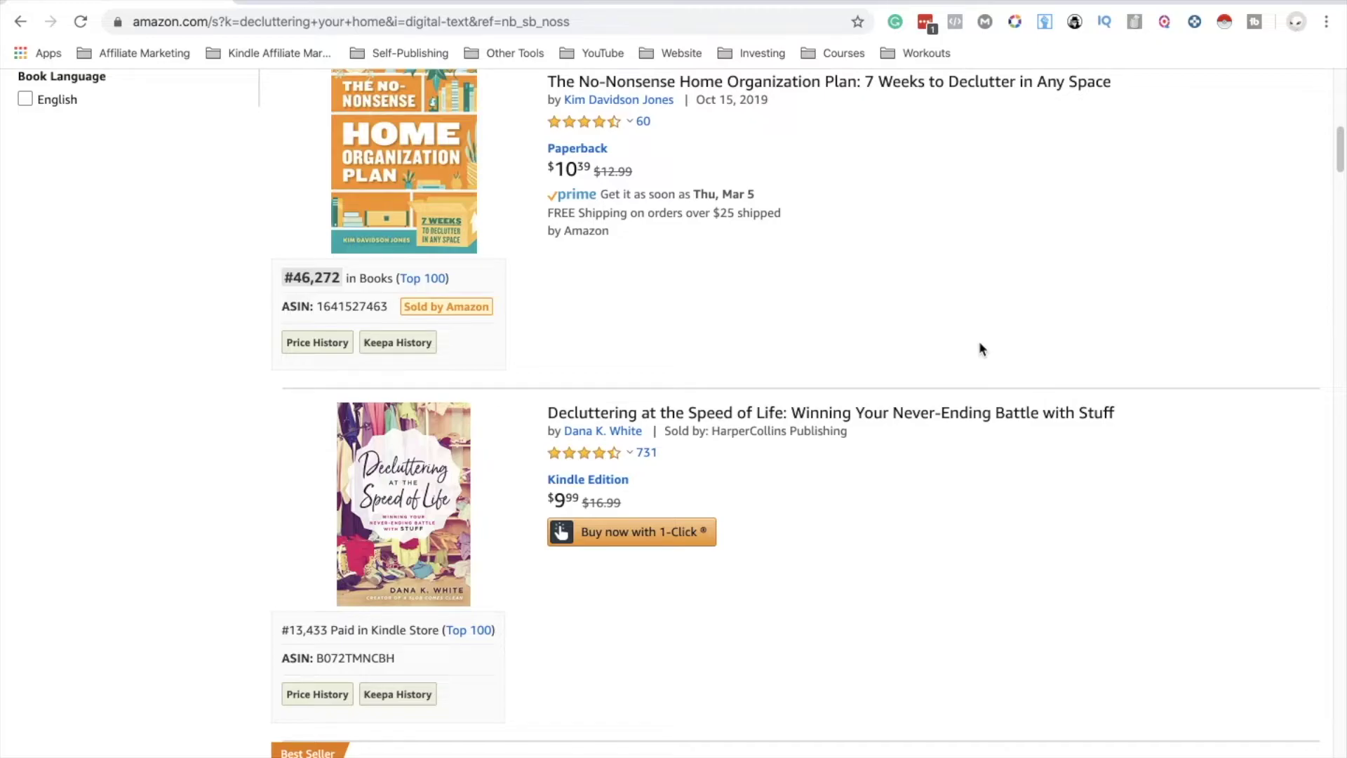
{"action": "scroll", "coordinate": [659, 274], "scroll_direction": "down", "scroll_amount": 3}
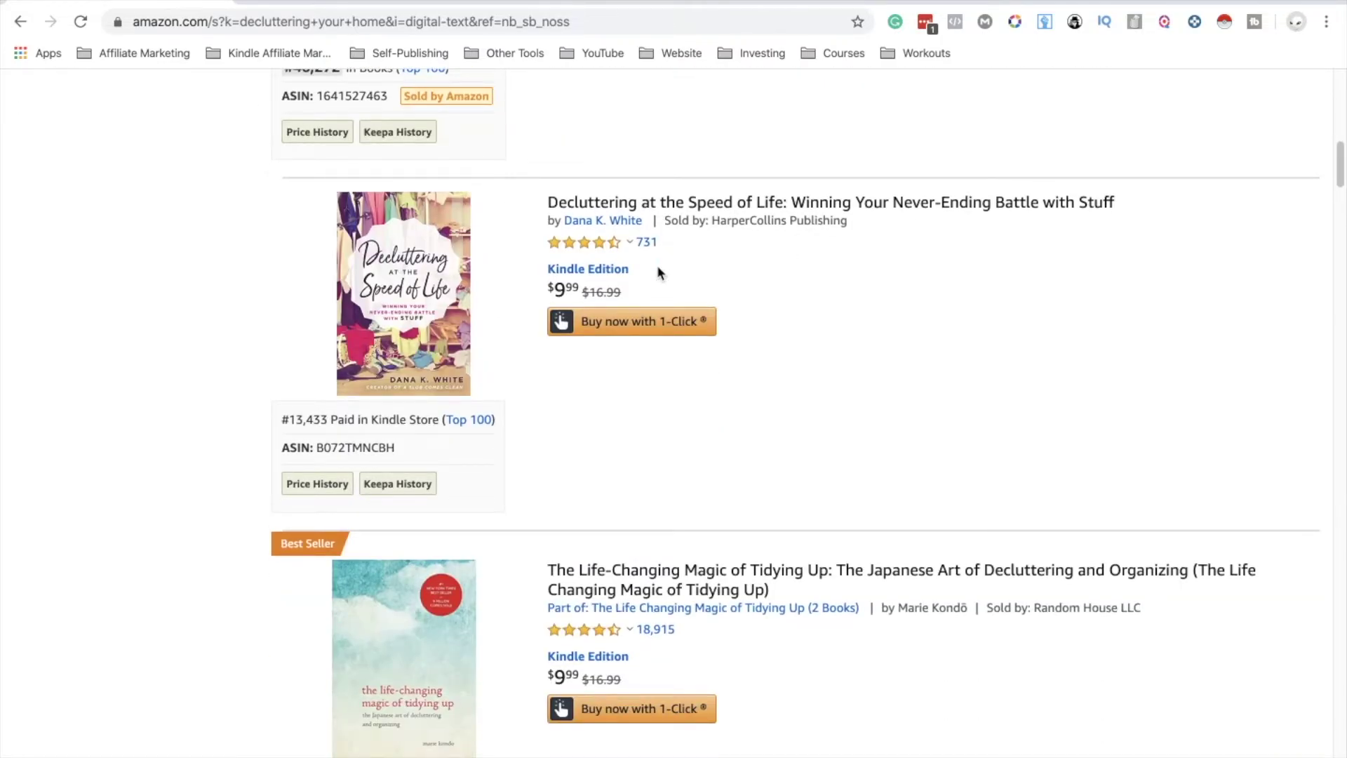
{"action": "scroll", "coordinate": [659, 274], "scroll_direction": "up", "scroll_amount": 15}
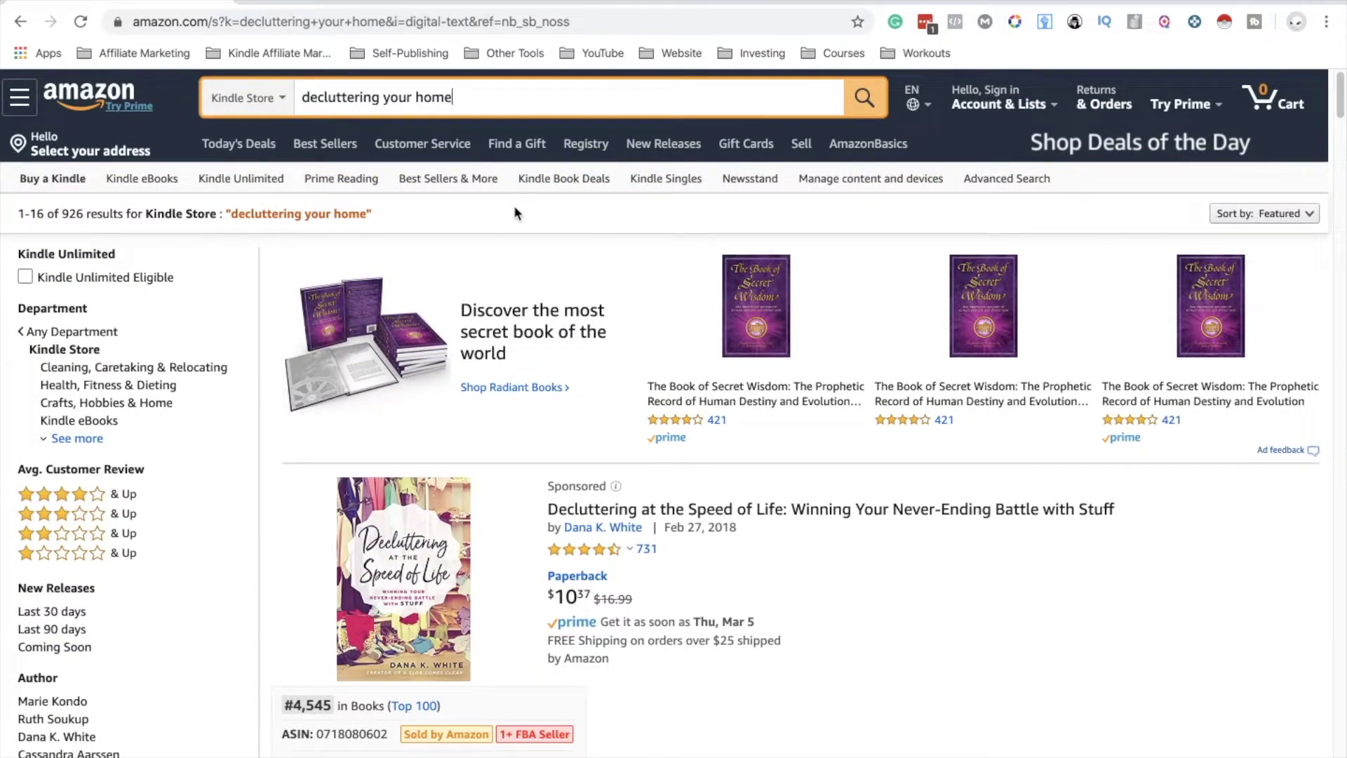
{"action": "mouse_move", "coordinate": [396, 527]}
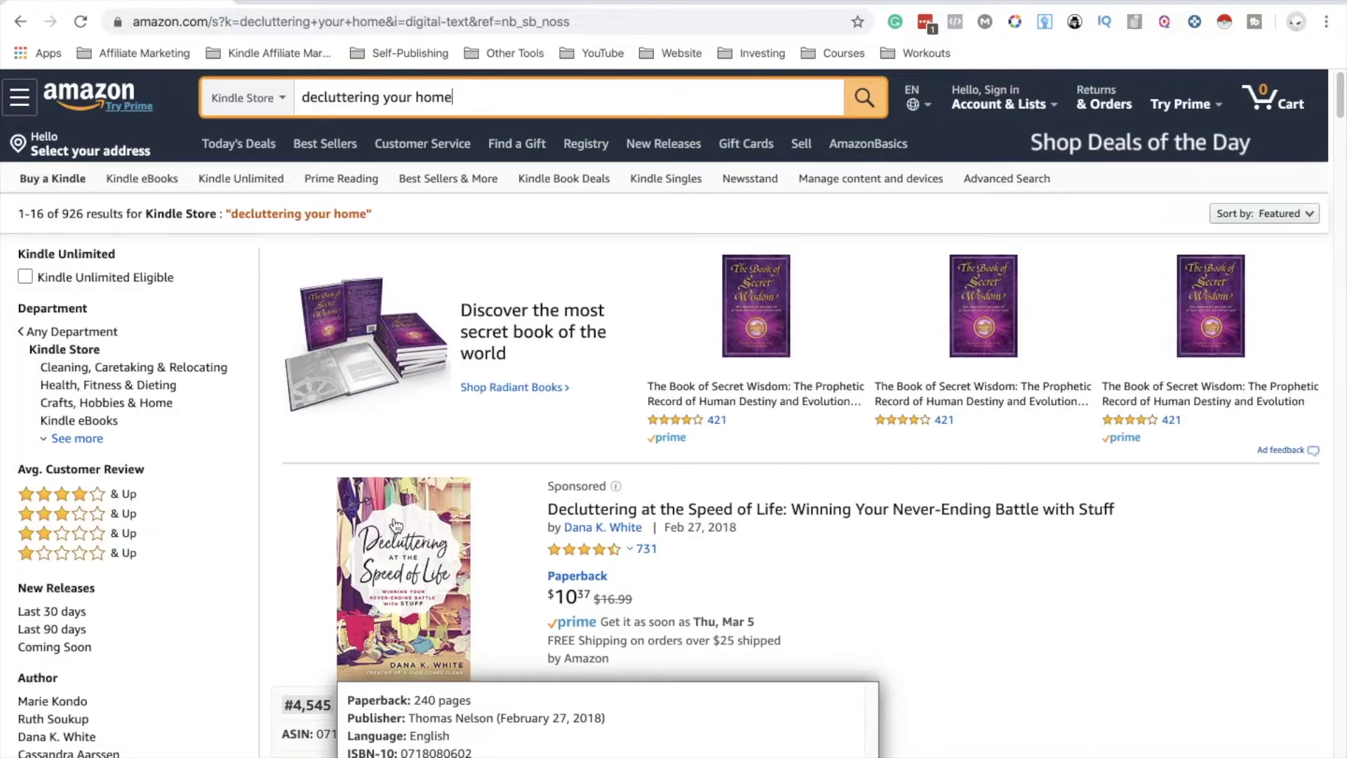
{"action": "scroll", "coordinate": [397, 526], "scroll_direction": "down", "scroll_amount": 8}
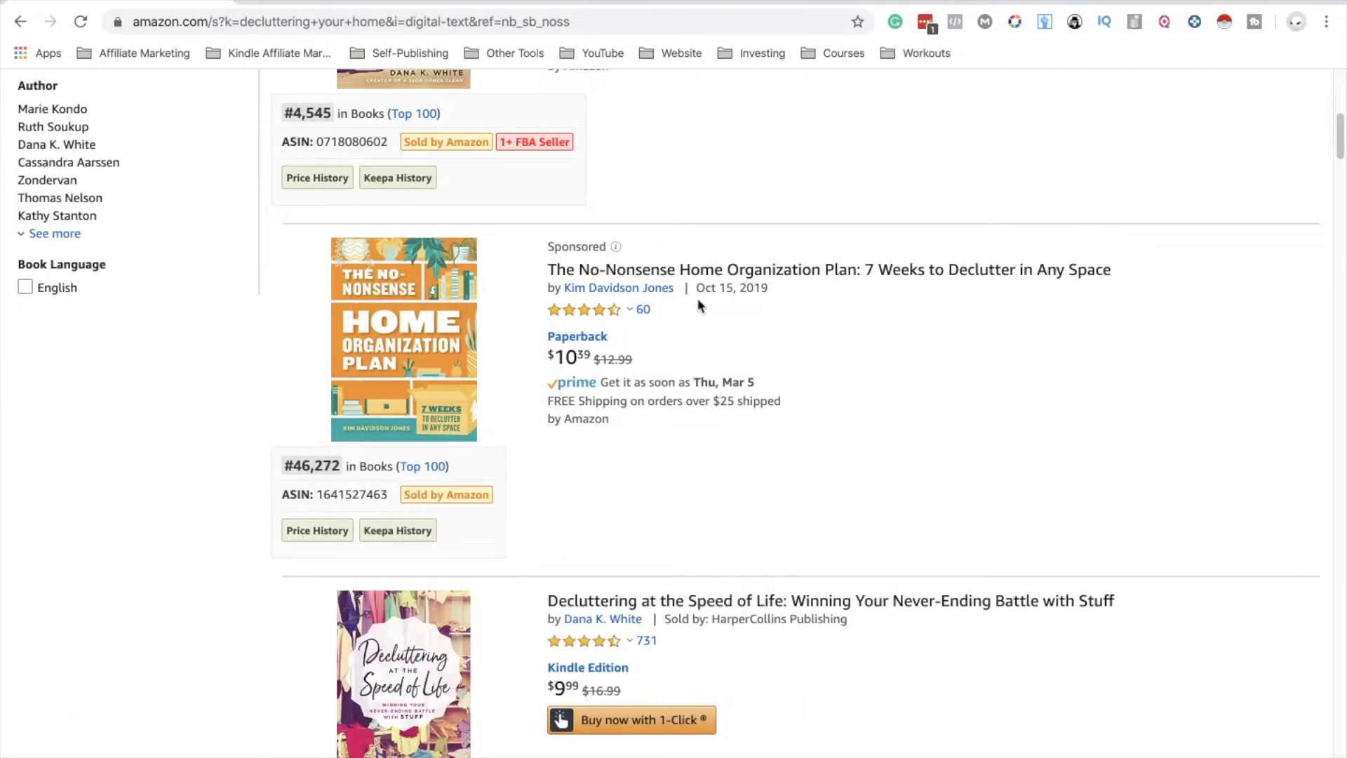
{"action": "scroll", "coordinate": [698, 297], "scroll_direction": "up", "scroll_amount": 8}
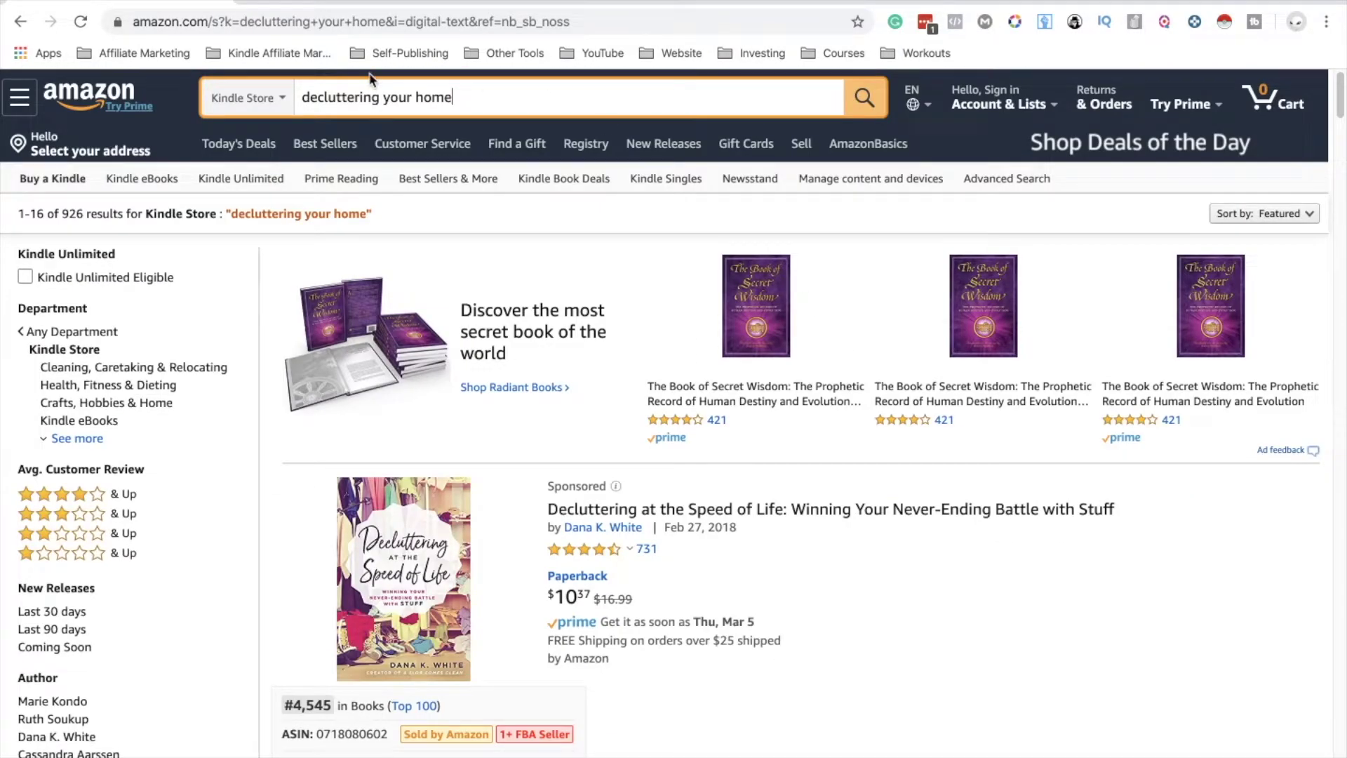
{"action": "left_click_drag", "start_coordinate": [454, 96], "coordinate": [324, 96]}
{"action": "left_click", "coordinate": [325, 96]}
{"action": "scroll", "coordinate": [726, 403], "scroll_direction": "down", "scroll_amount": 3}
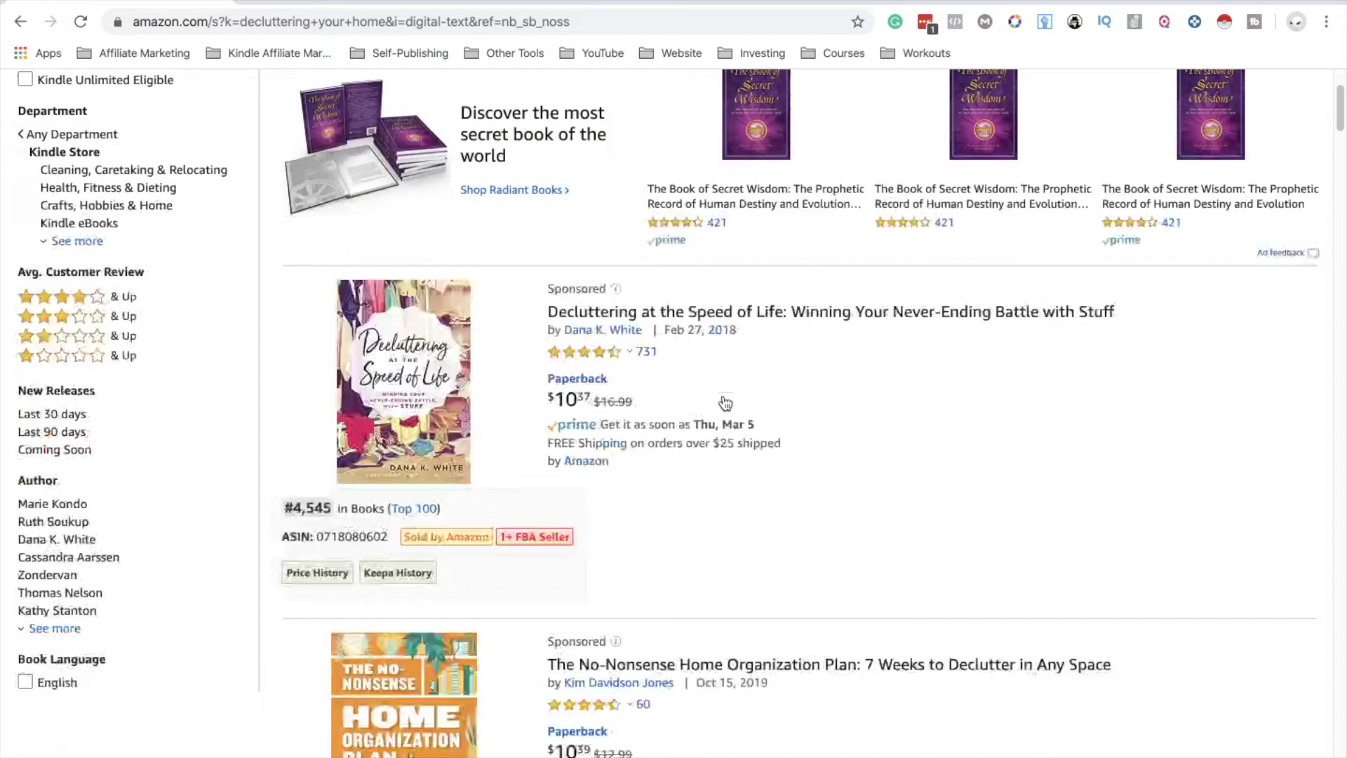
{"action": "scroll", "coordinate": [726, 403], "scroll_direction": "down", "scroll_amount": 6}
{"action": "scroll", "coordinate": [677, 461], "scroll_direction": "down", "scroll_amount": 1}
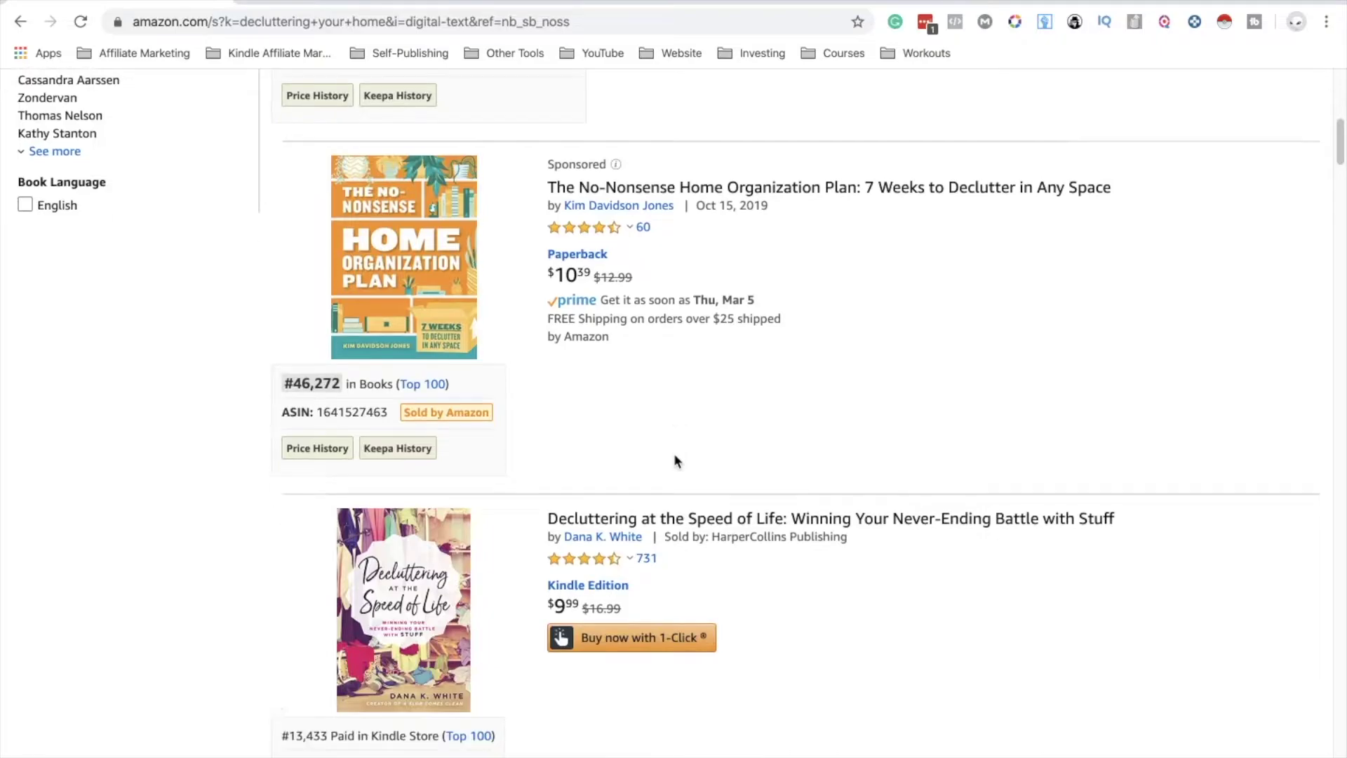
{"action": "scroll", "coordinate": [677, 460], "scroll_direction": "down", "scroll_amount": 6}
{"action": "mouse_move", "coordinate": [489, 461]}
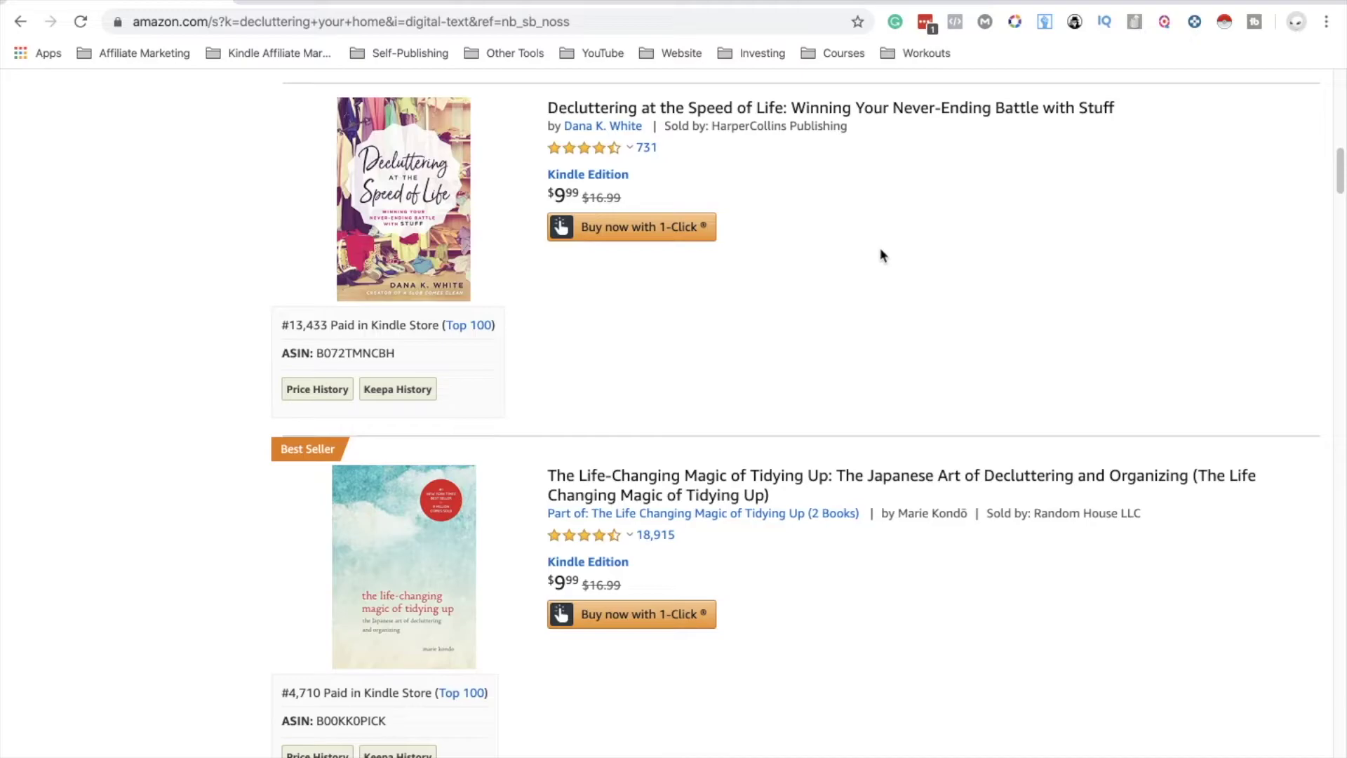
{"action": "scroll", "coordinate": [949, 258], "scroll_direction": "up", "scroll_amount": 10}
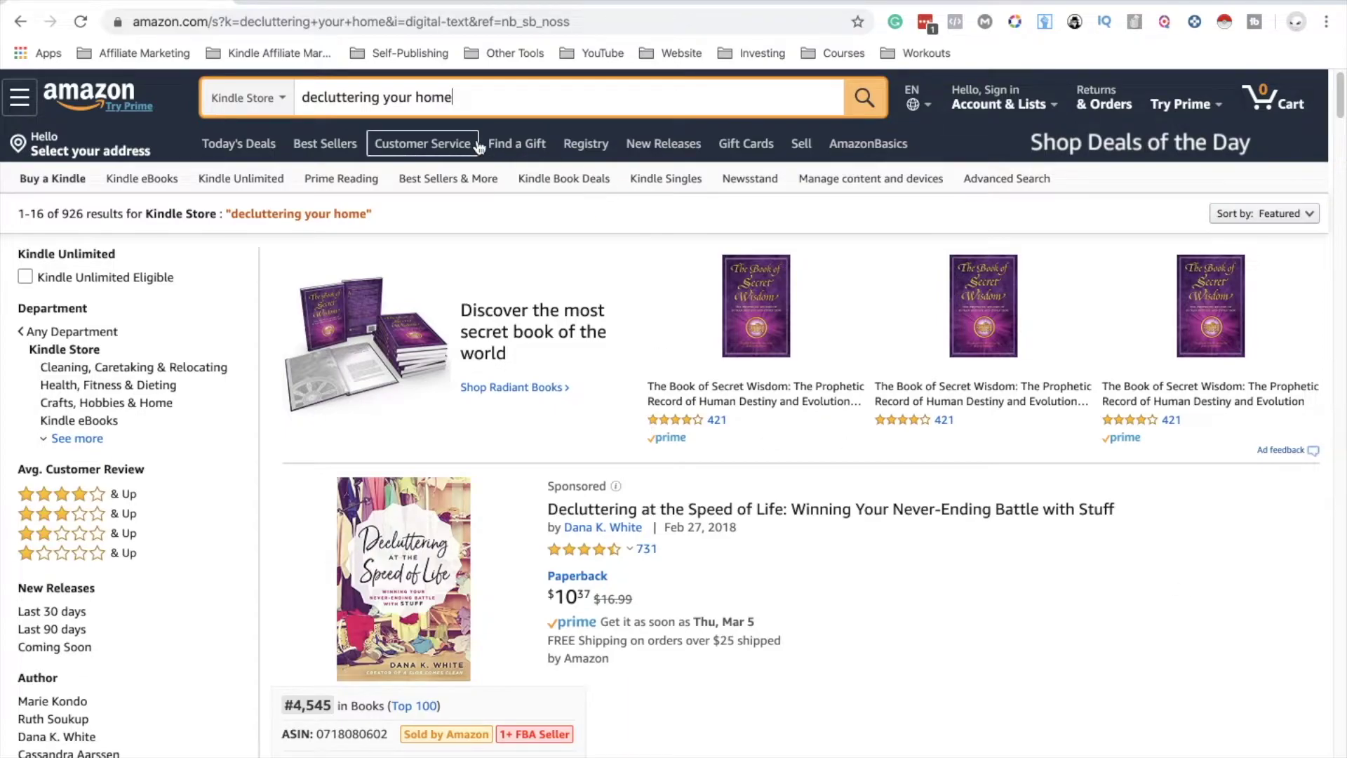
{"action": "triple_click", "coordinate": [340, 100]}
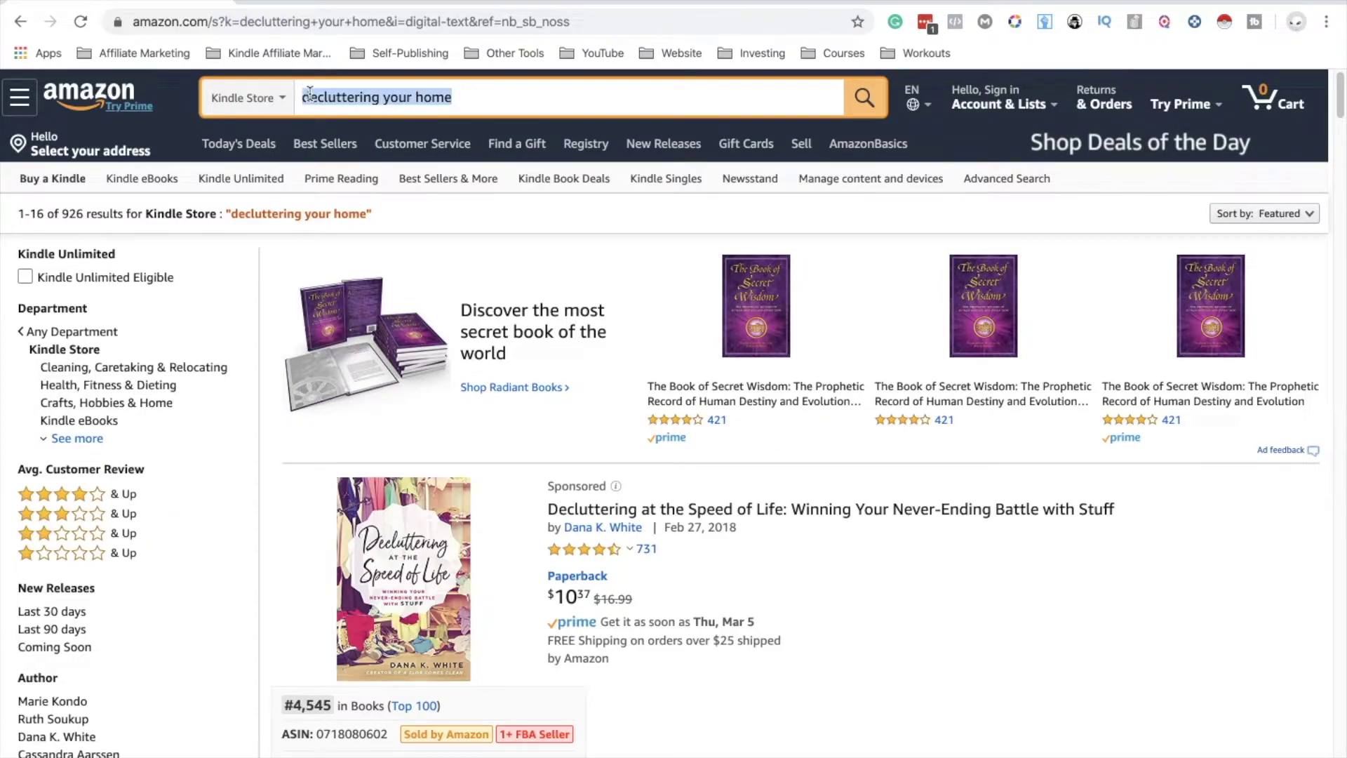
{"action": "left_click", "coordinate": [381, 99]}
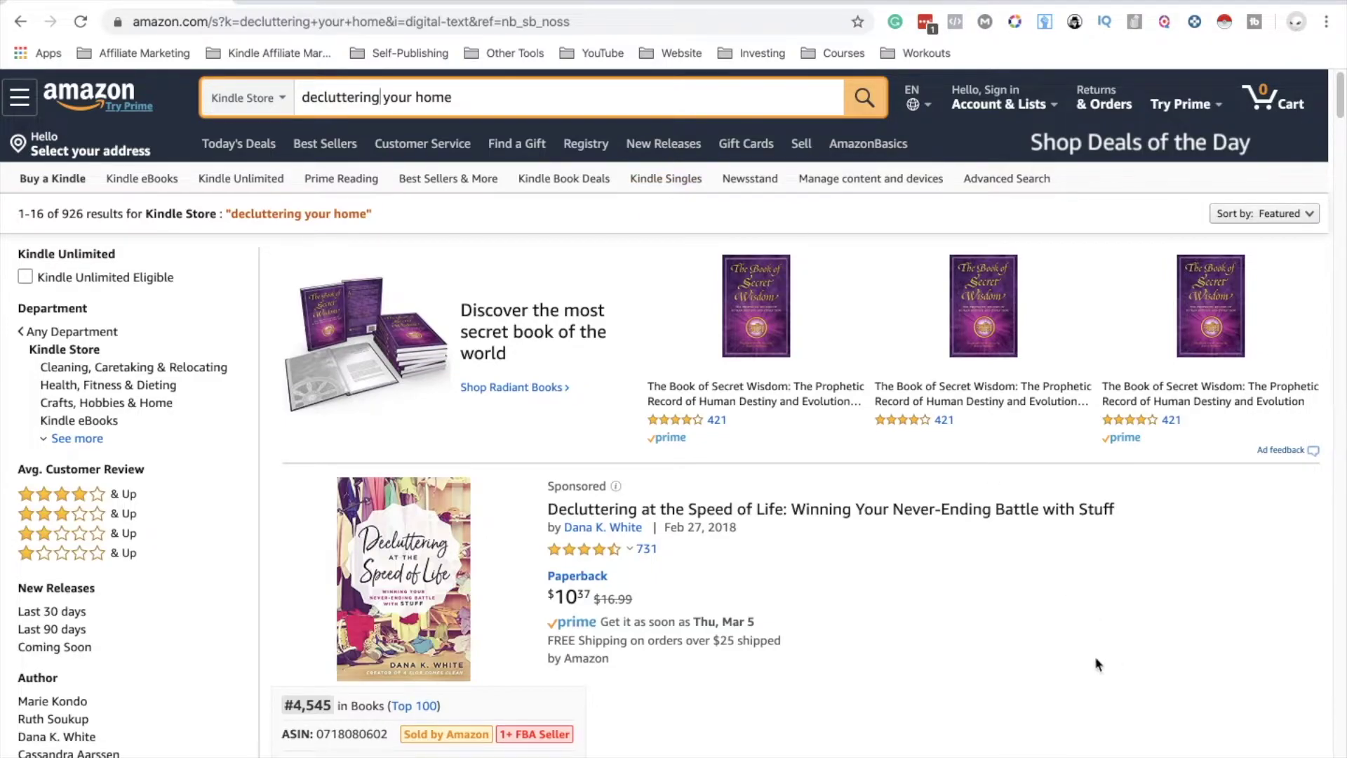
{"action": "scroll", "coordinate": [1095, 663], "scroll_direction": "down", "scroll_amount": 5}
{"action": "scroll", "coordinate": [1094, 664], "scroll_direction": "up", "scroll_amount": 5}
{"action": "left_click", "coordinate": [380, 104]}
- Run a Publisher Rocket E-Book keyword search for 'decluttering'
{"action": "scroll", "coordinate": [967, 475], "scroll_direction": "down", "scroll_amount": 4}
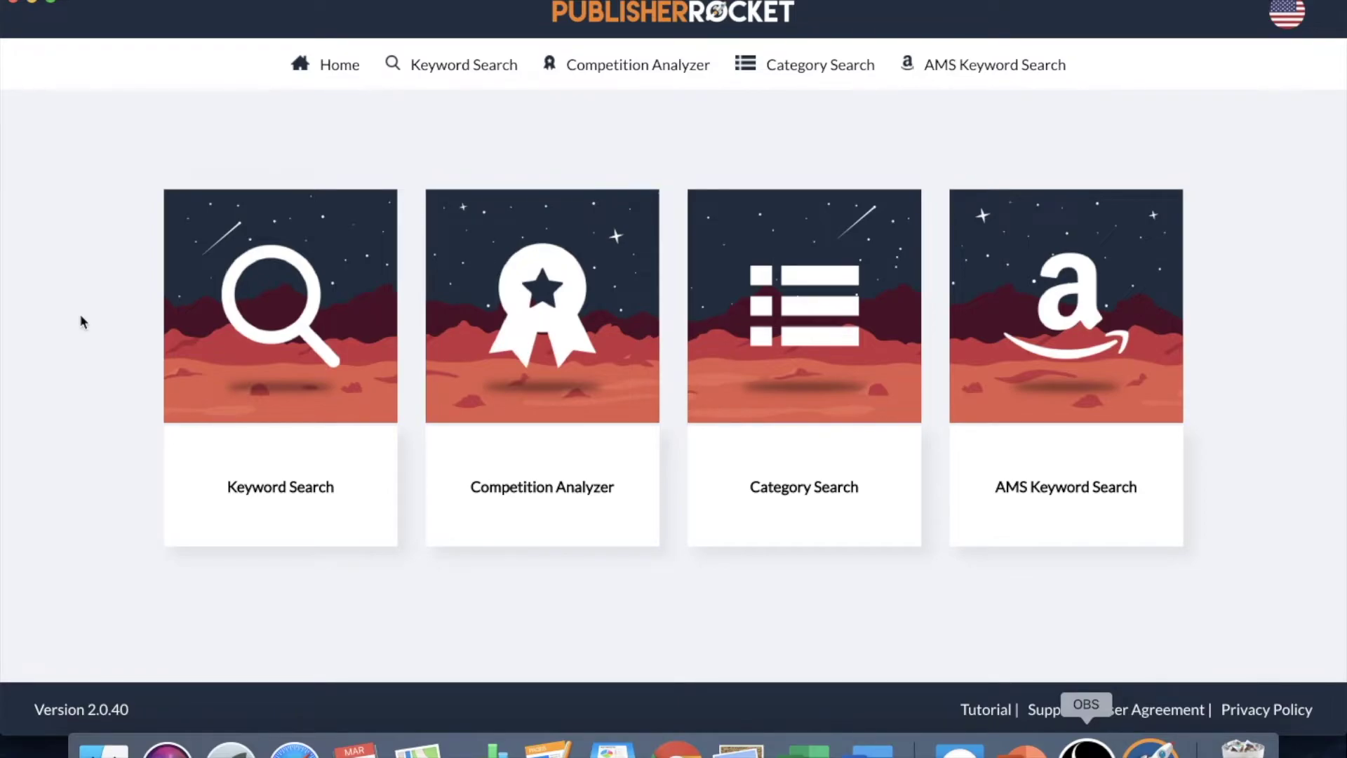
{"action": "left_click", "coordinate": [232, 290]}
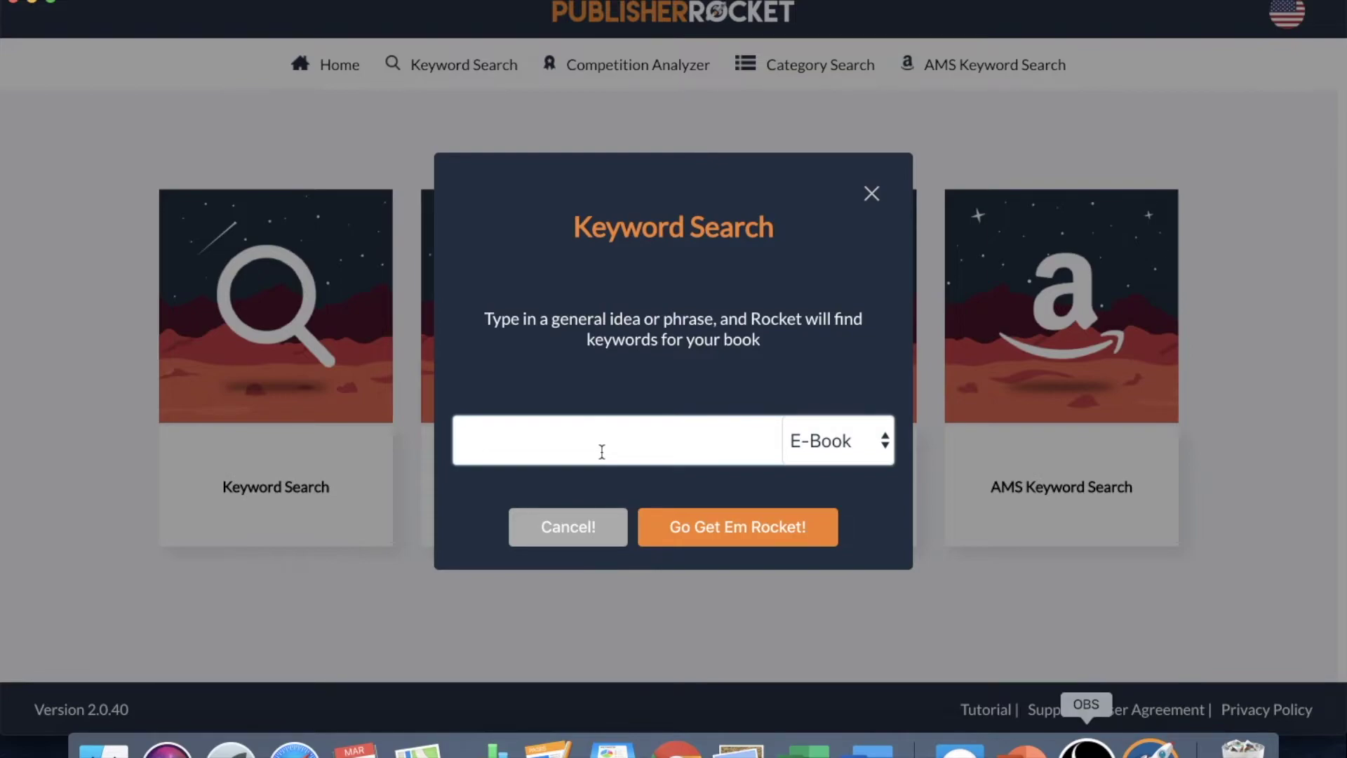
{"action": "type", "text": "decluttering"}
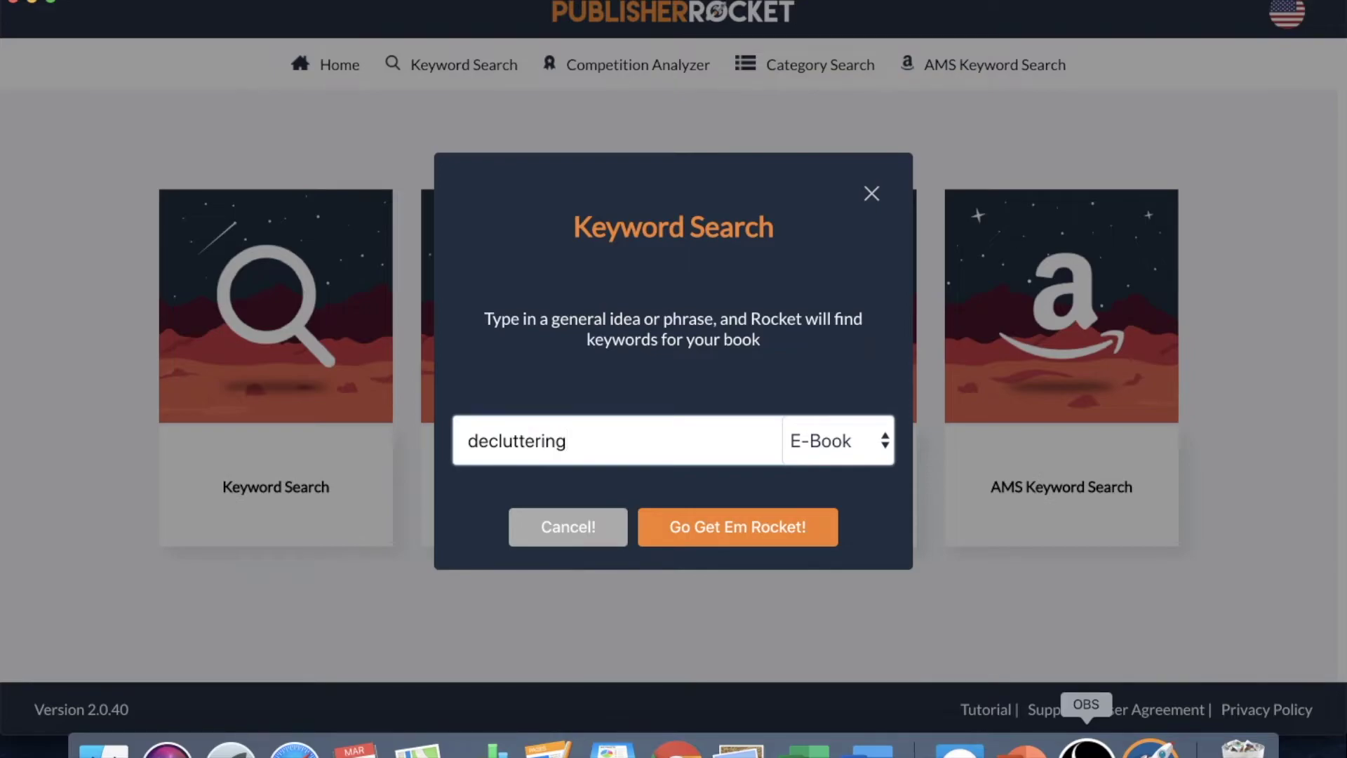
{"action": "key", "text": "Return"}
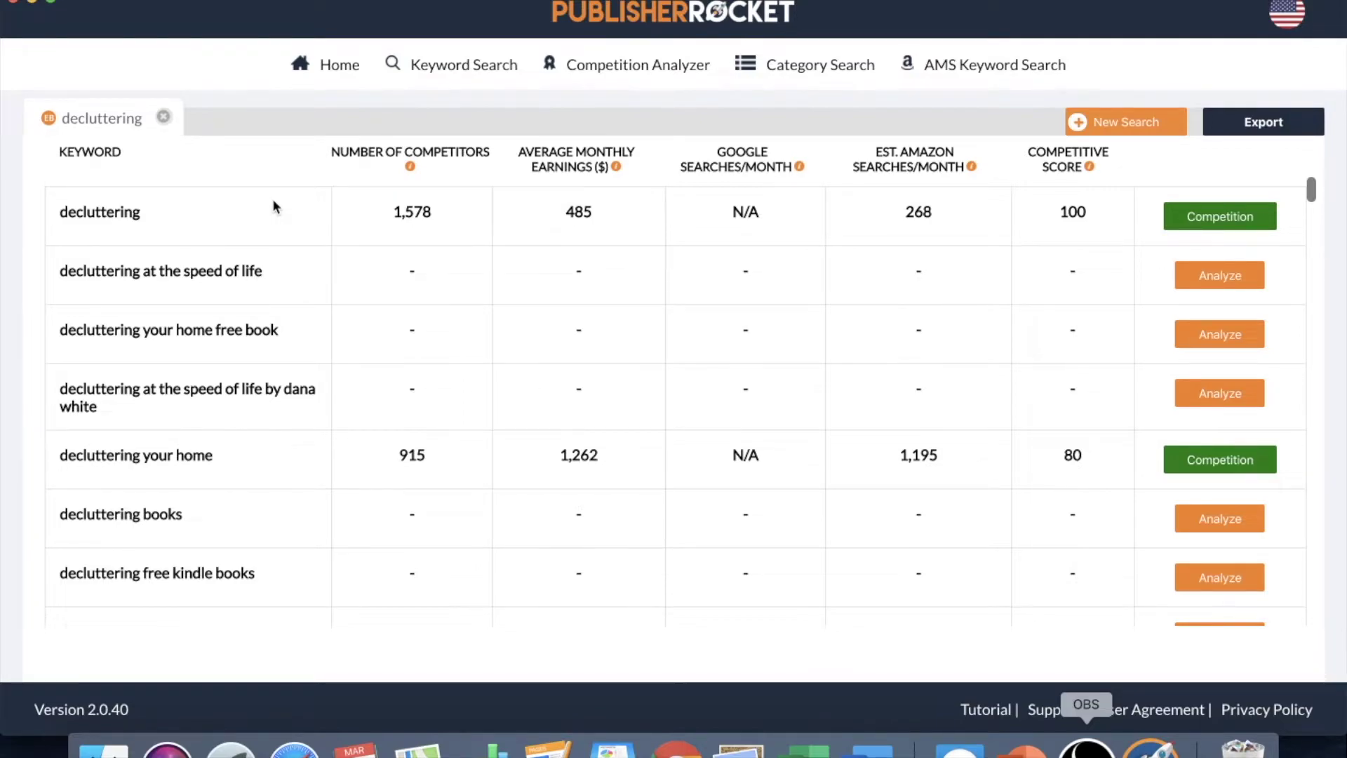
- Analyze 'decluttering at the speed of life': 112 competitors, $1,426 monthly earnings, 1,515 searches, score 91
{"action": "scroll", "coordinate": [198, 383], "scroll_direction": "down", "scroll_amount": 10}
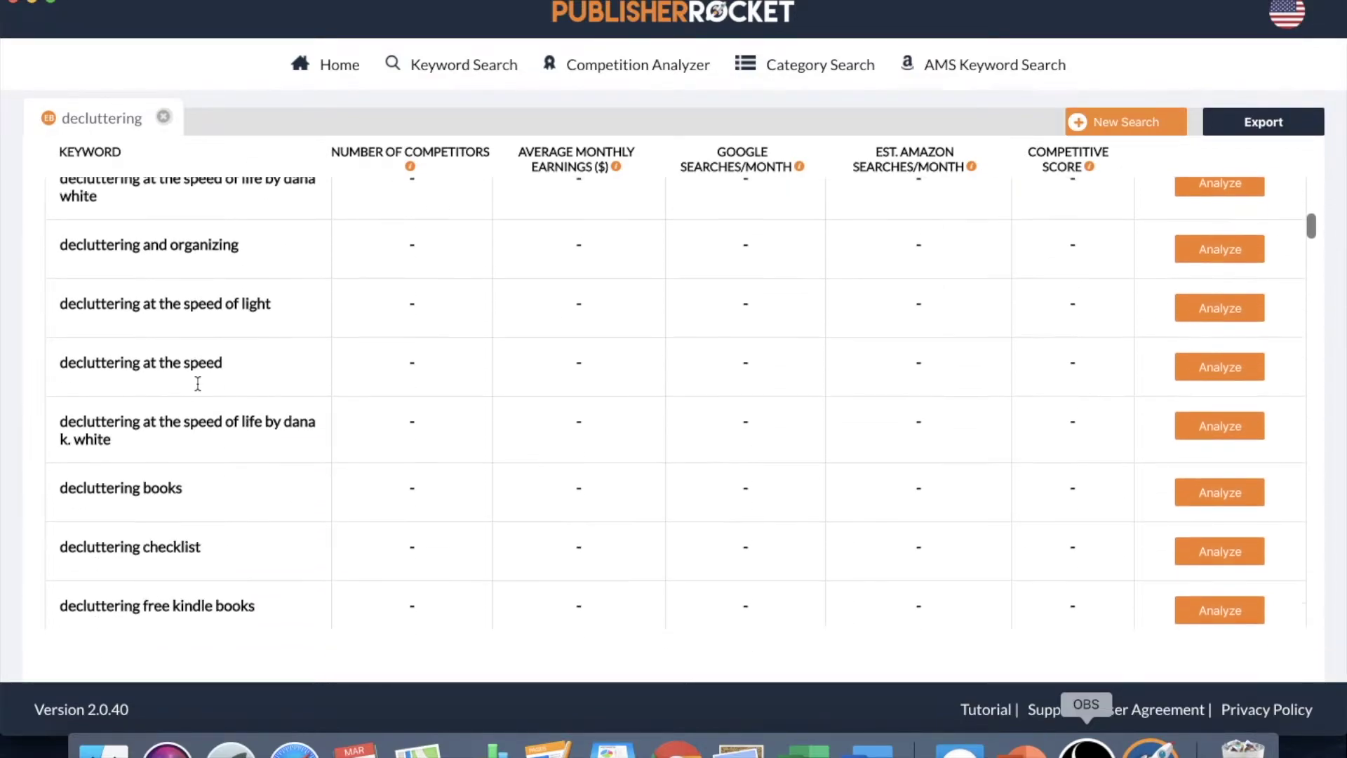
{"action": "scroll", "coordinate": [198, 383], "scroll_direction": "down", "scroll_amount": 15}
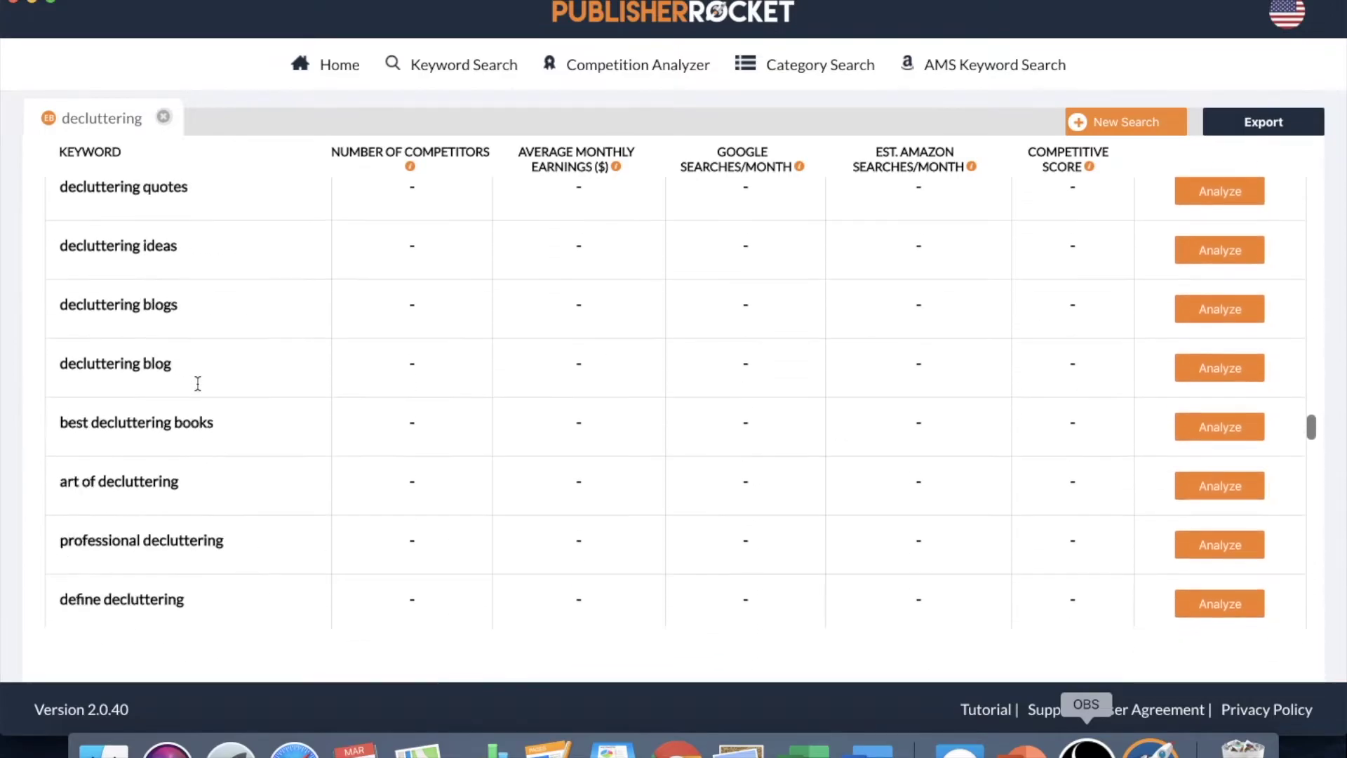
{"action": "scroll", "coordinate": [198, 383], "scroll_direction": "up", "scroll_amount": 20}
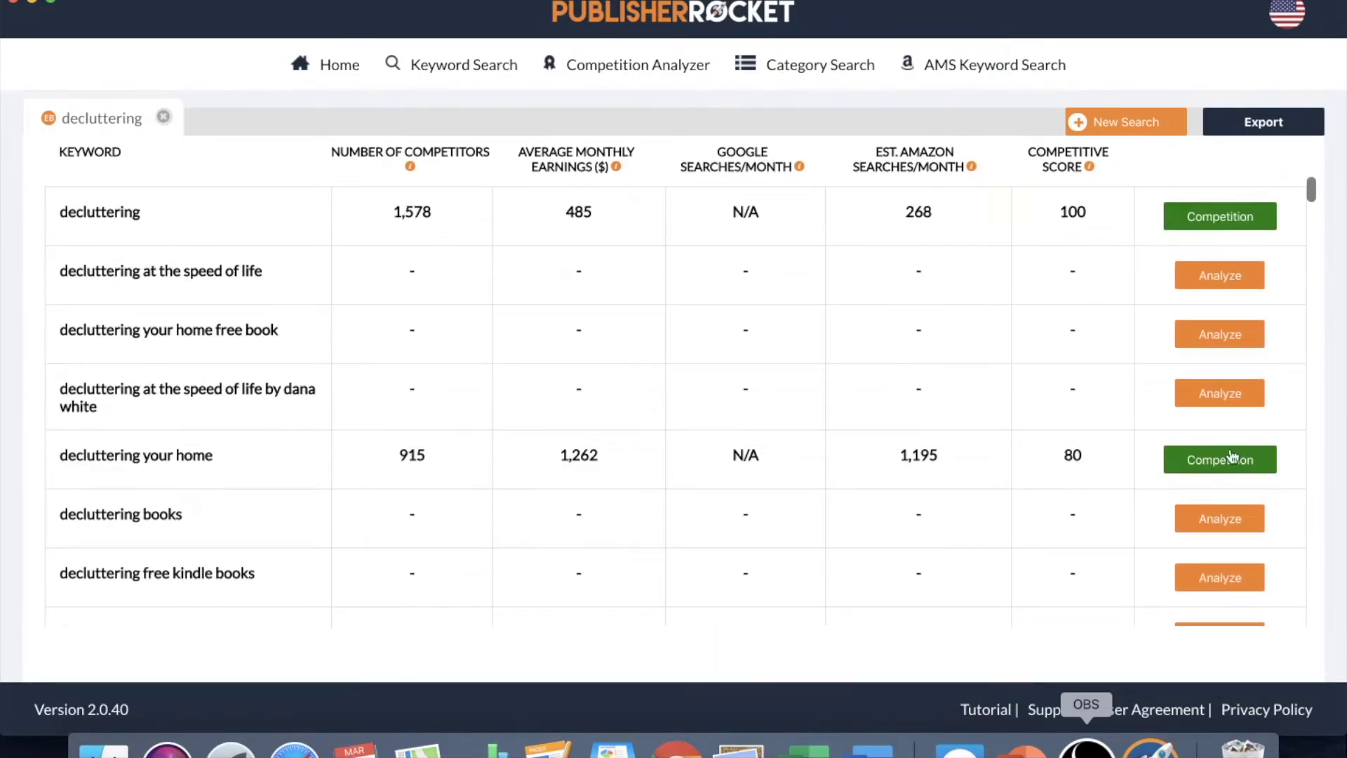
{"action": "left_click", "coordinate": [1215, 284]}
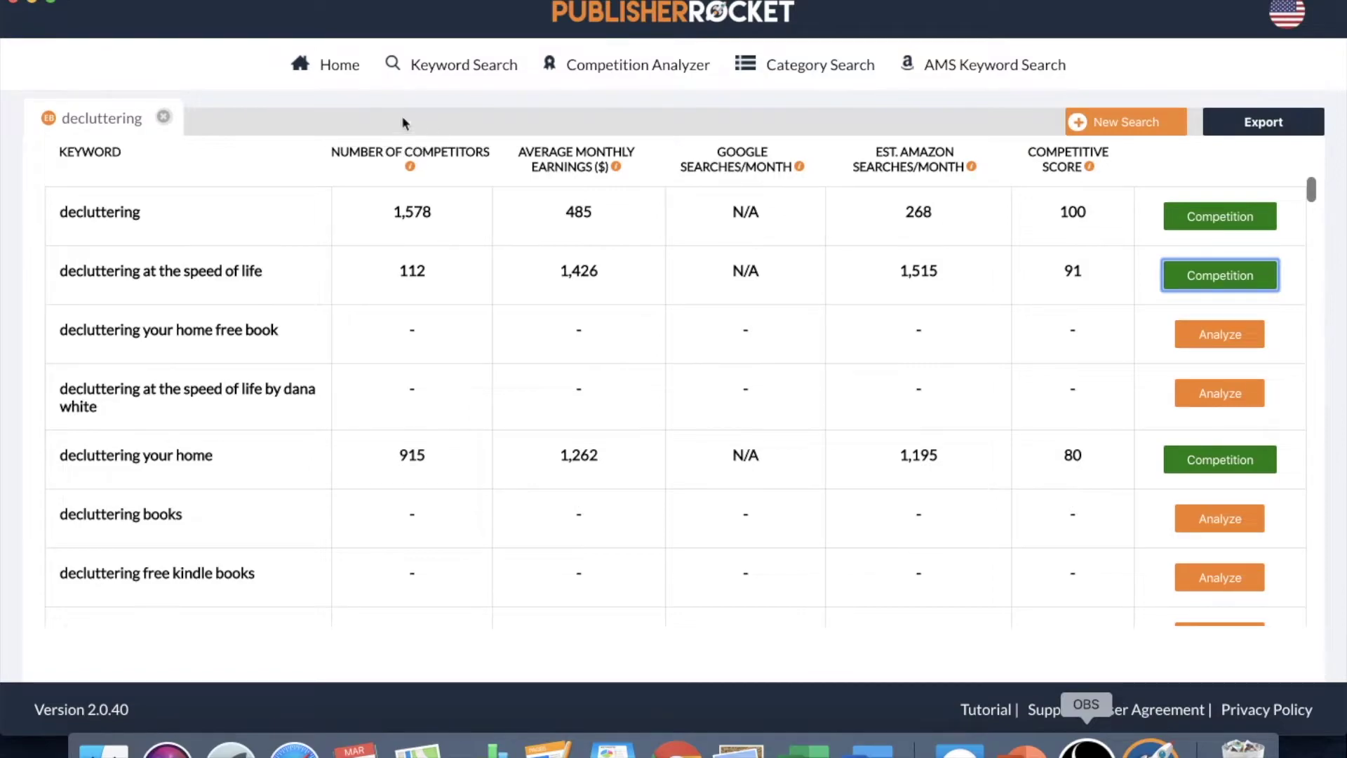
- Get metrics for the 'decluttering and organizing' and 'decluttering checklist' keywords
{"action": "mouse_move", "coordinate": [408, 169]}
{"action": "left_click", "coordinate": [1097, 452]}
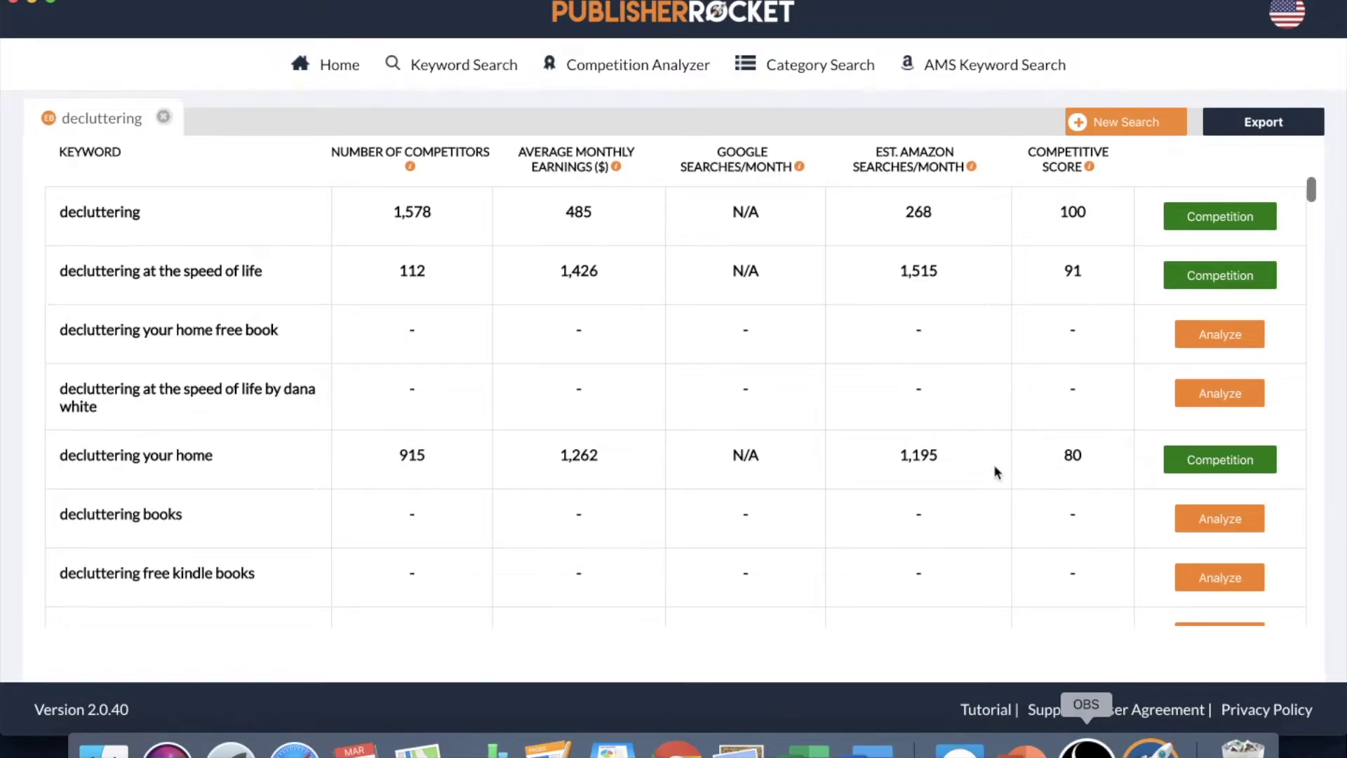
{"action": "scroll", "coordinate": [994, 464], "scroll_direction": "down", "scroll_amount": 2}
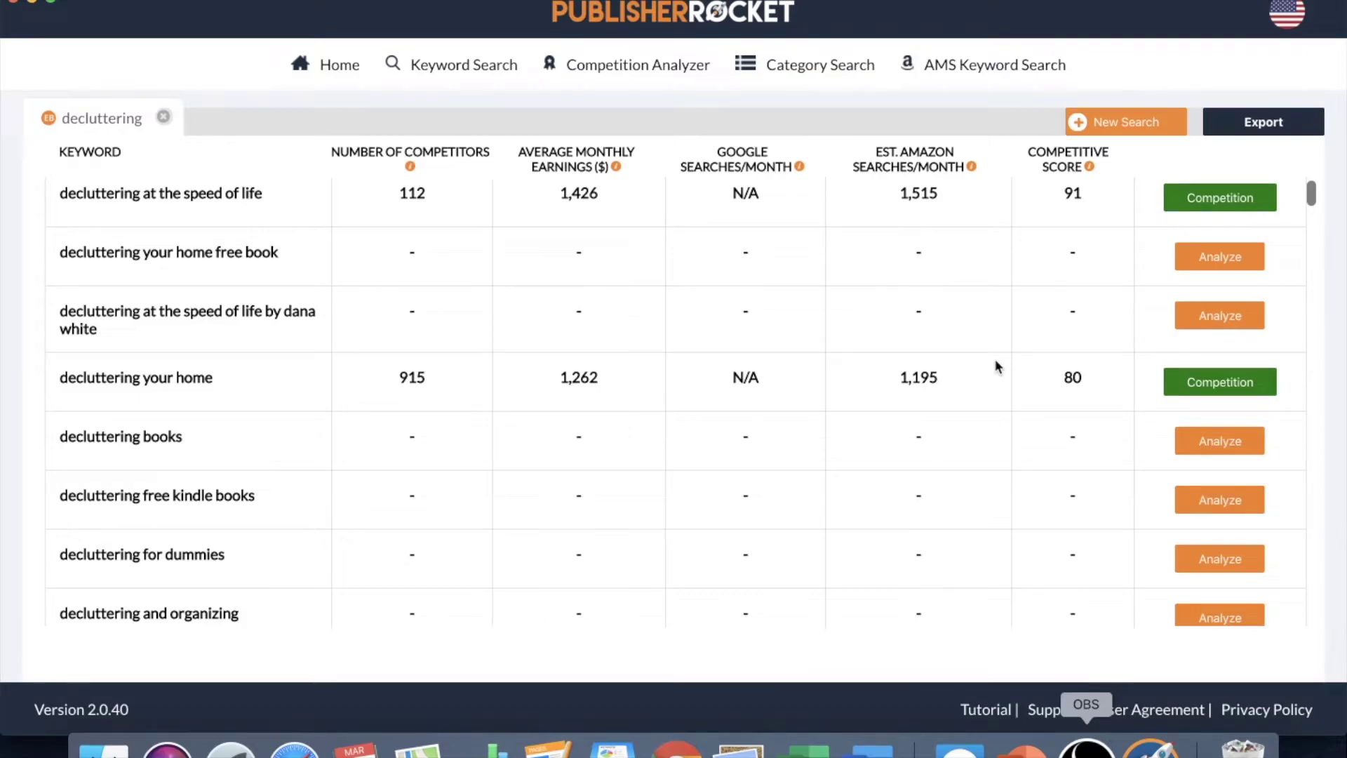
{"action": "scroll", "coordinate": [995, 359], "scroll_direction": "up", "scroll_amount": 2}
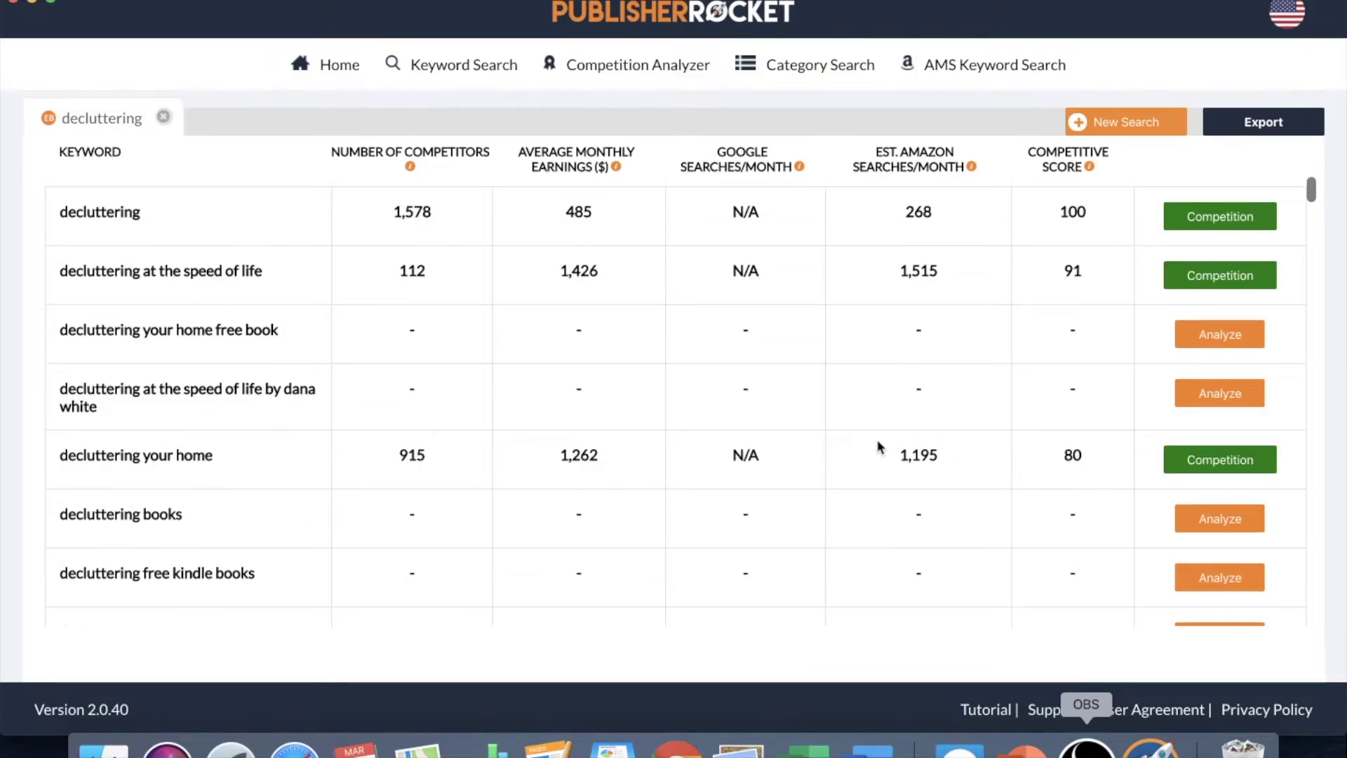
{"action": "scroll", "coordinate": [878, 445], "scroll_direction": "down", "scroll_amount": 2}
{"action": "scroll", "coordinate": [878, 445], "scroll_direction": "down", "scroll_amount": 2}
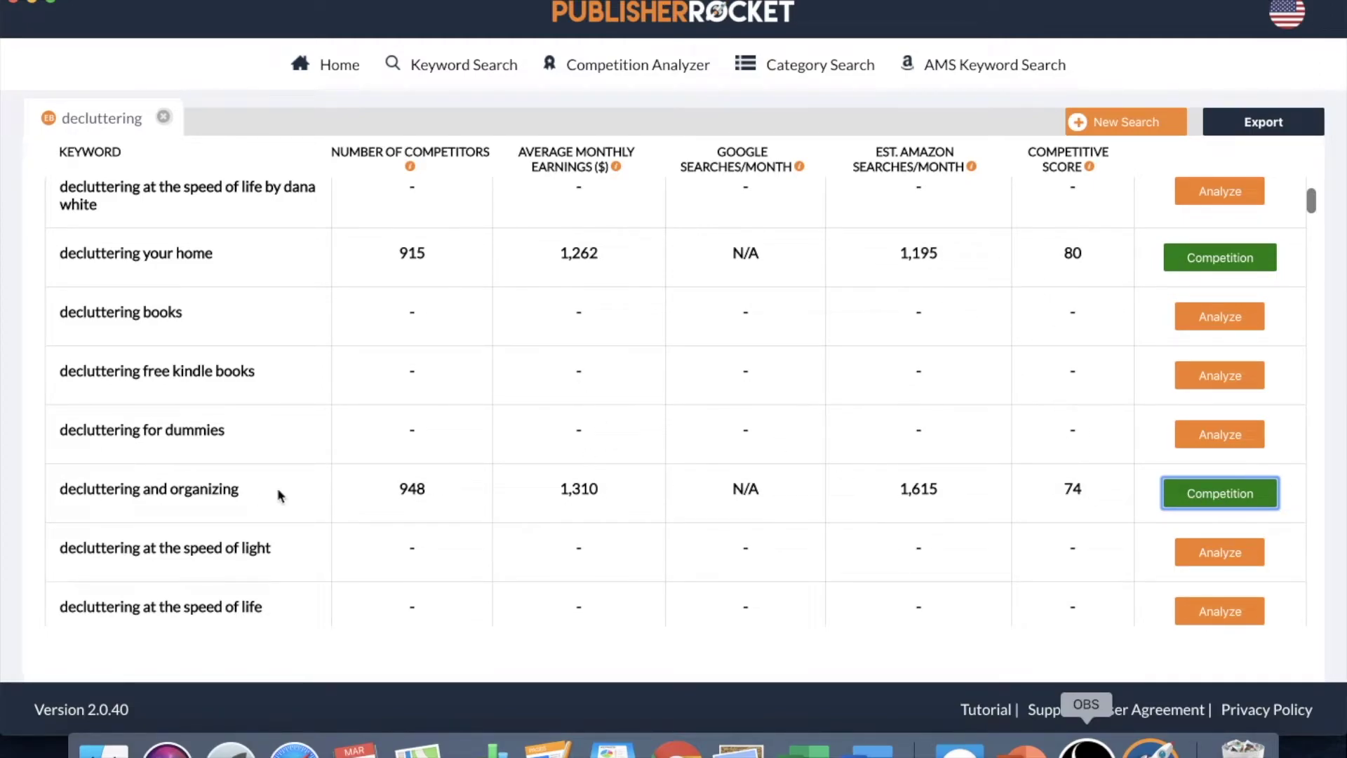
{"action": "scroll", "coordinate": [976, 495], "scroll_direction": "down", "scroll_amount": 5}
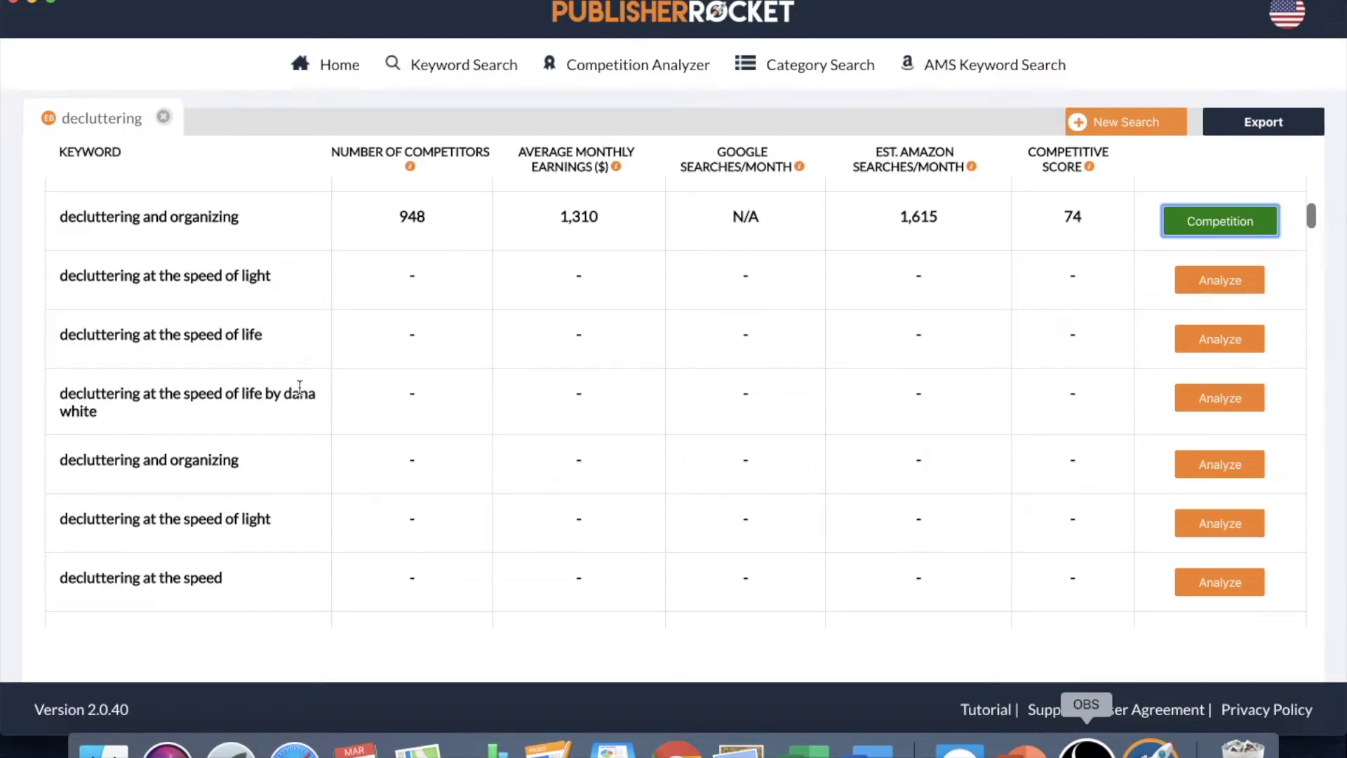
{"action": "scroll", "coordinate": [295, 390], "scroll_direction": "down", "scroll_amount": 3}
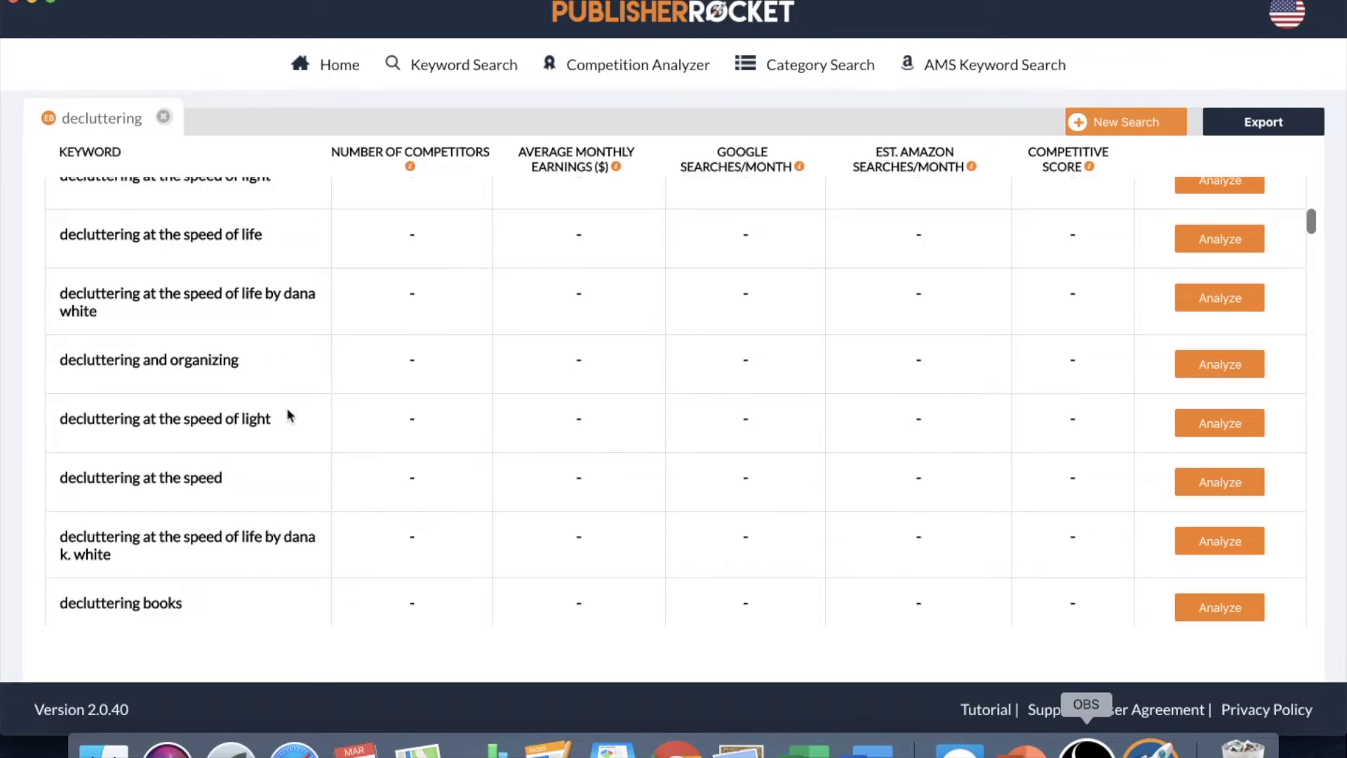
{"action": "scroll", "coordinate": [288, 432], "scroll_direction": "down", "scroll_amount": 4}
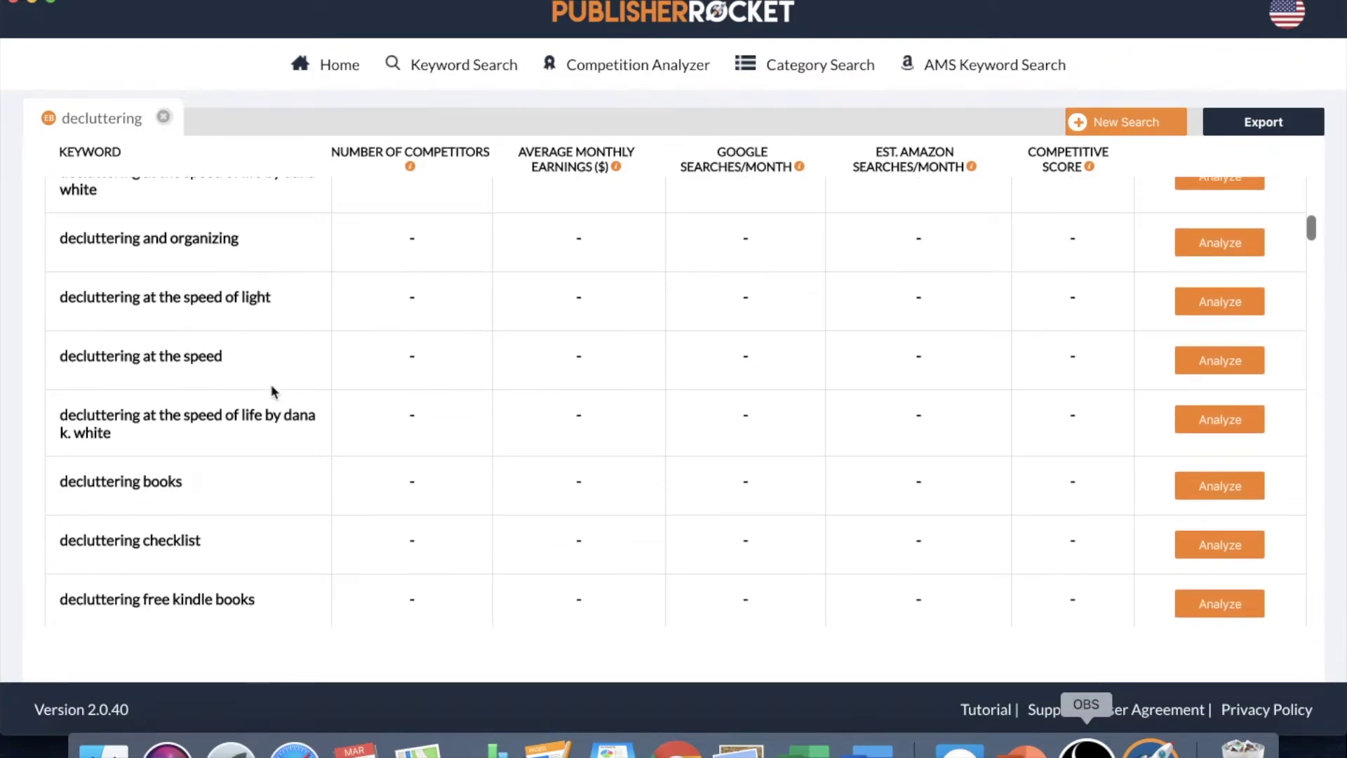
{"action": "scroll", "coordinate": [273, 388], "scroll_direction": "down", "scroll_amount": 4}
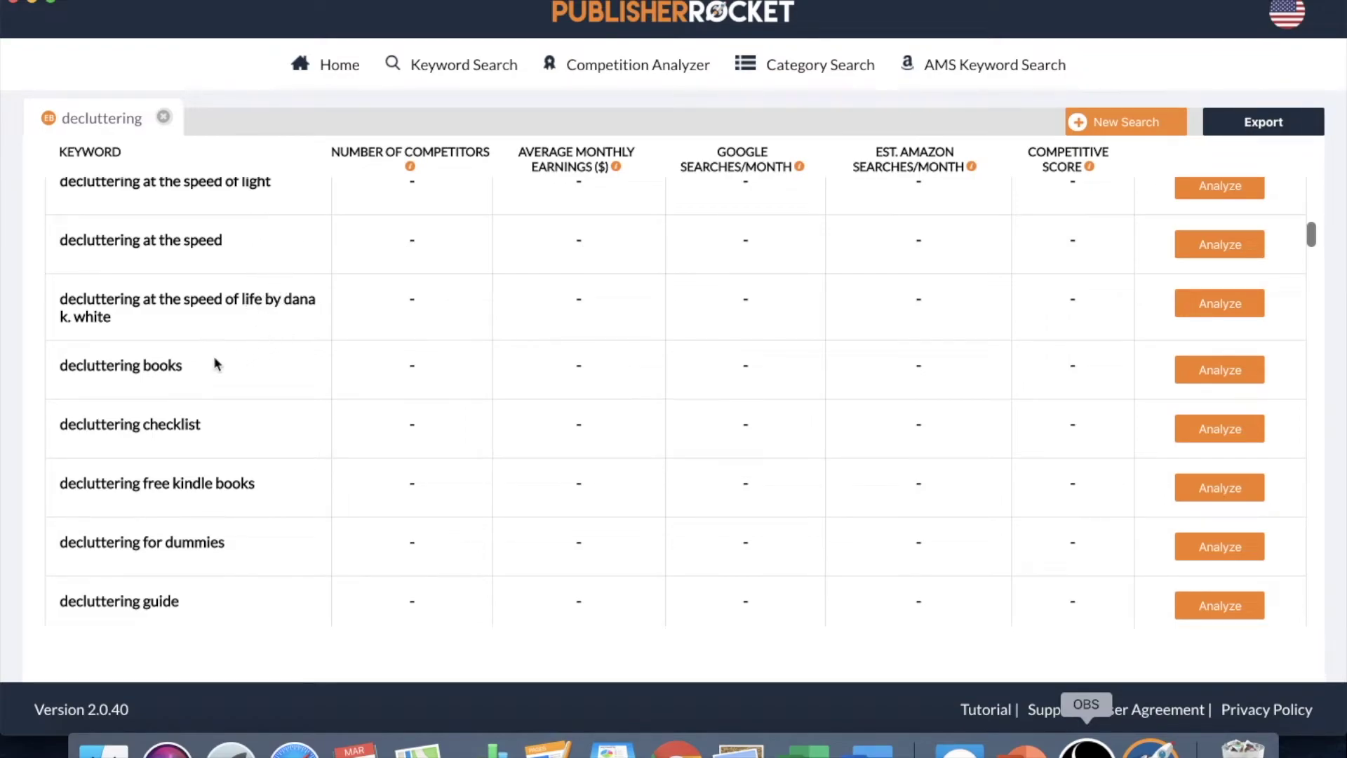
{"action": "left_click", "coordinate": [1228, 433]}
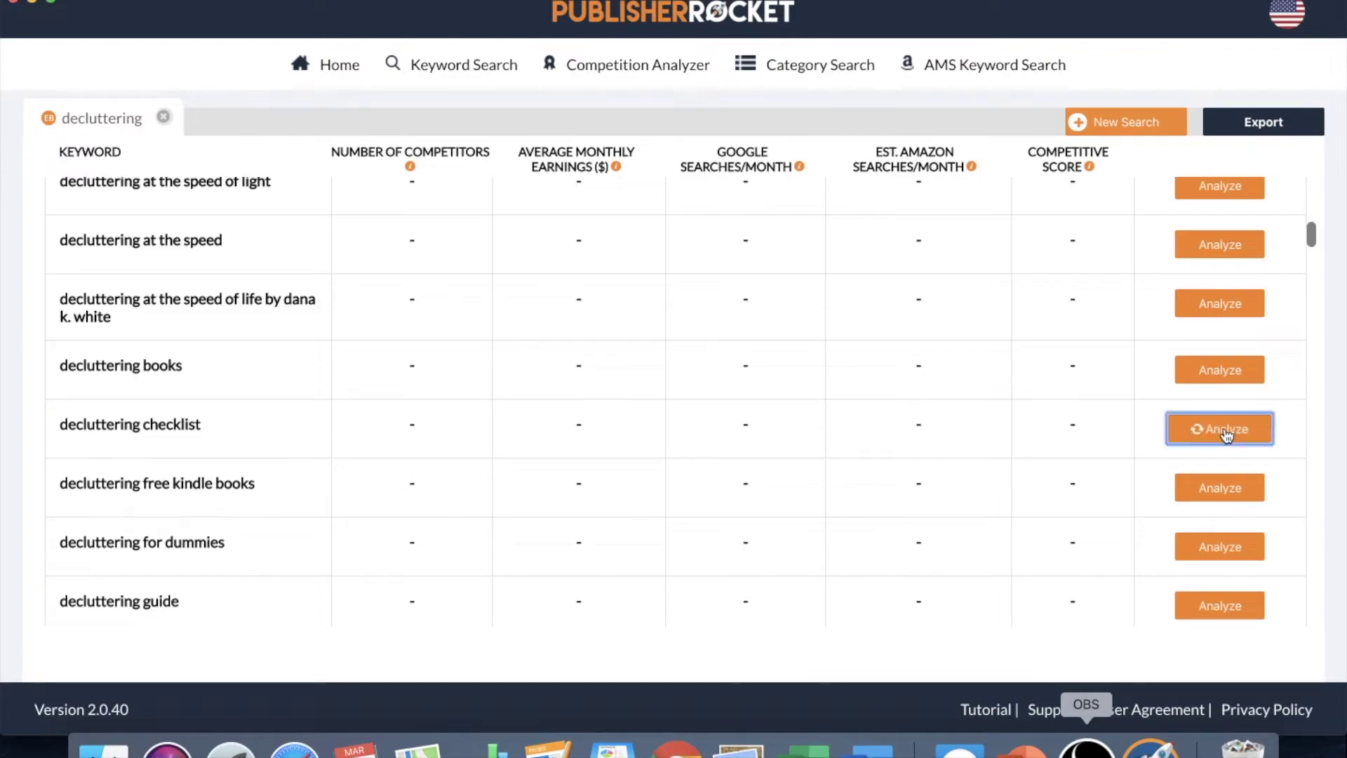
- Get metrics for the 'decluttering guide', 'decluttering home' and 'decluttering habits' keywords
{"action": "scroll", "coordinate": [1222, 435], "scroll_direction": "down", "scroll_amount": 2}
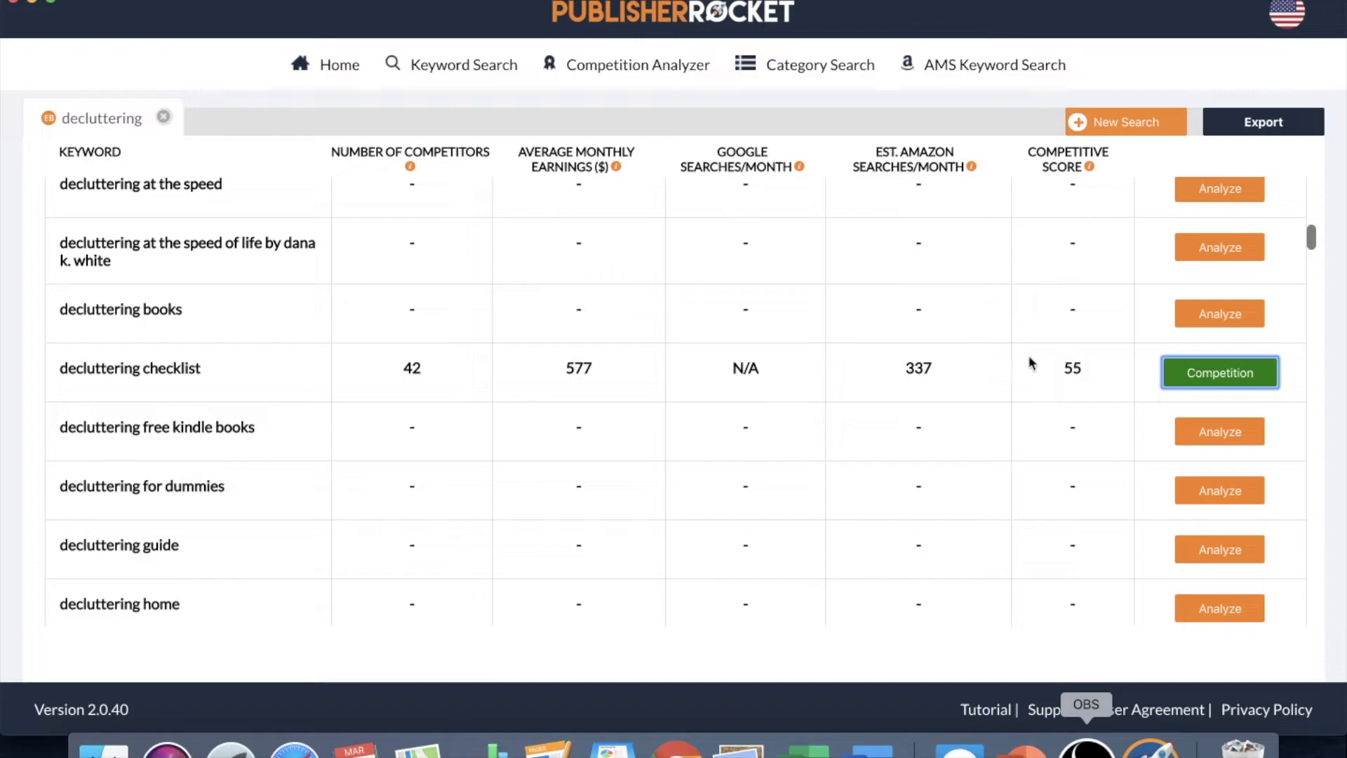
{"action": "scroll", "coordinate": [1205, 428], "scroll_direction": "down", "scroll_amount": 1}
{"action": "scroll", "coordinate": [1205, 428], "scroll_direction": "down", "scroll_amount": 5}
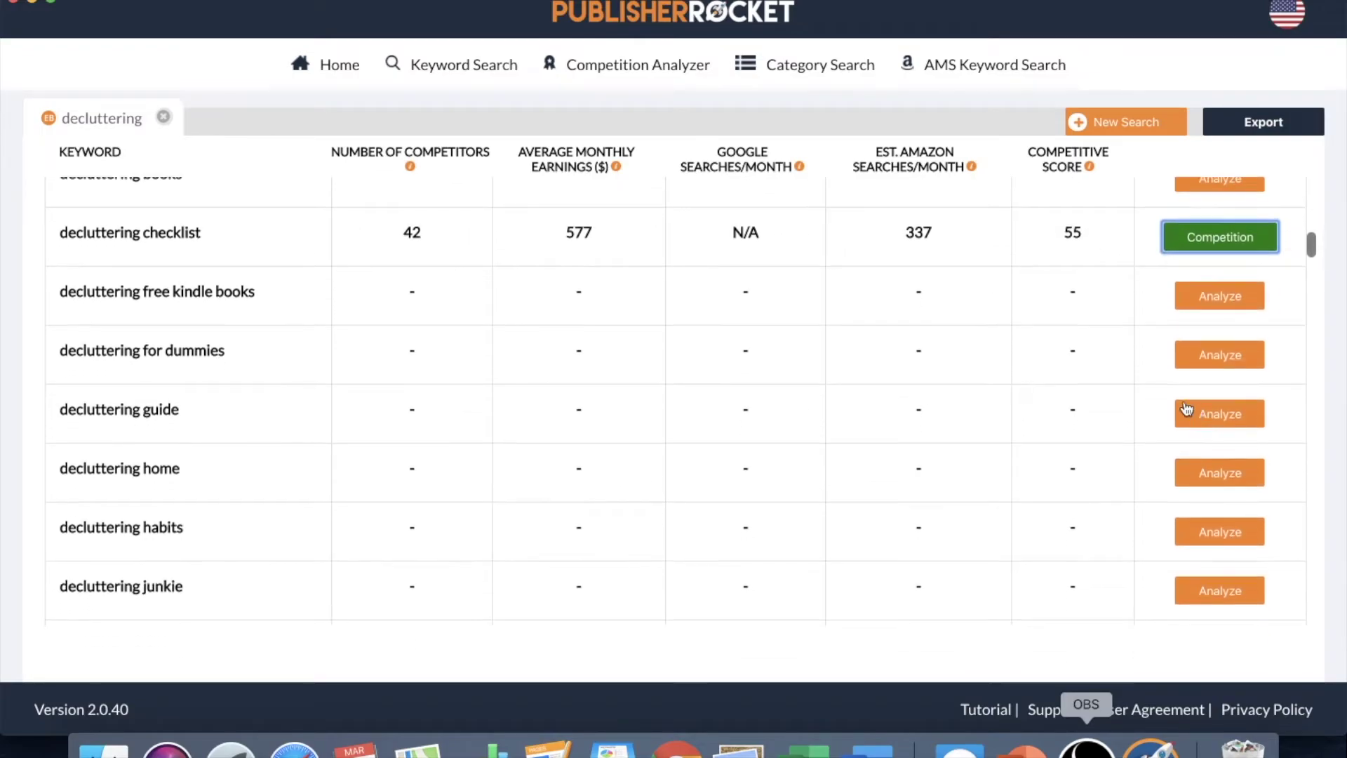
{"action": "left_click", "coordinate": [1197, 415]}
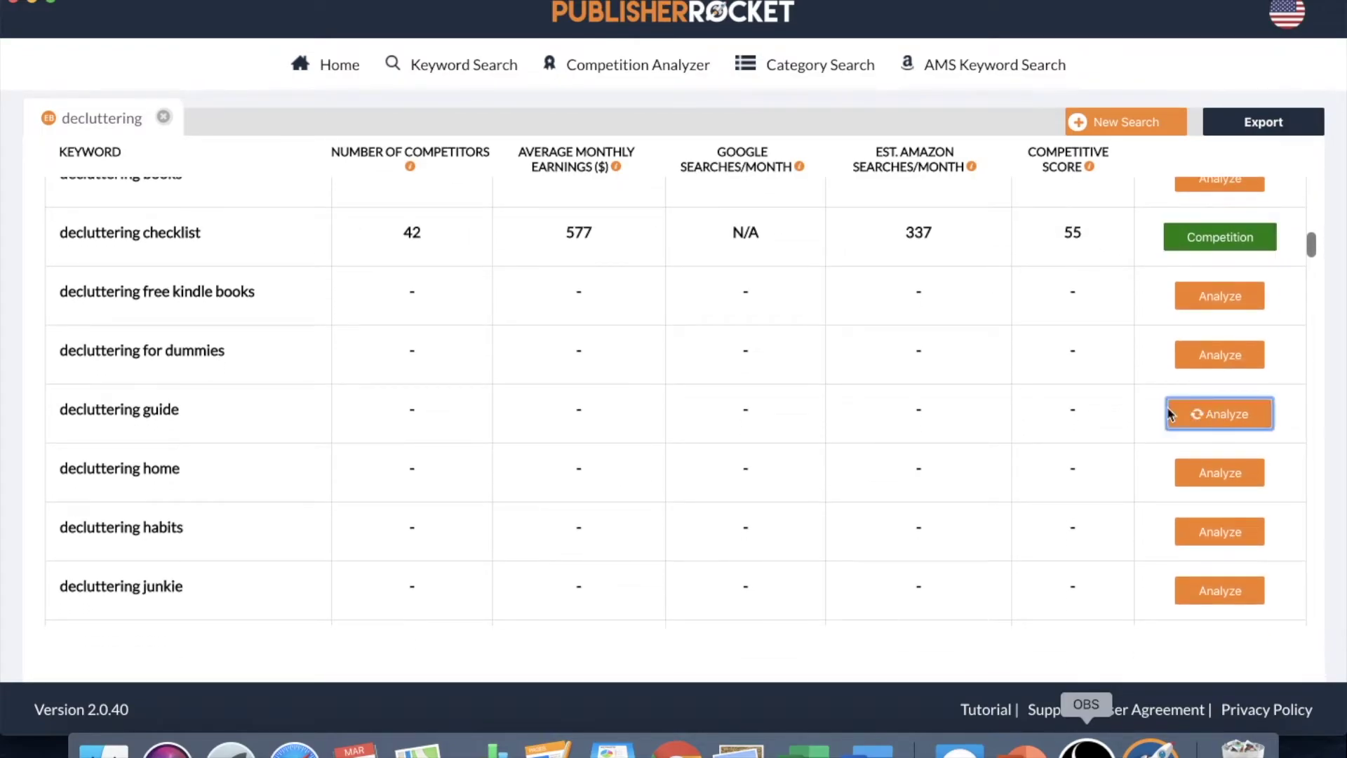
{"action": "left_click", "coordinate": [1244, 483]}
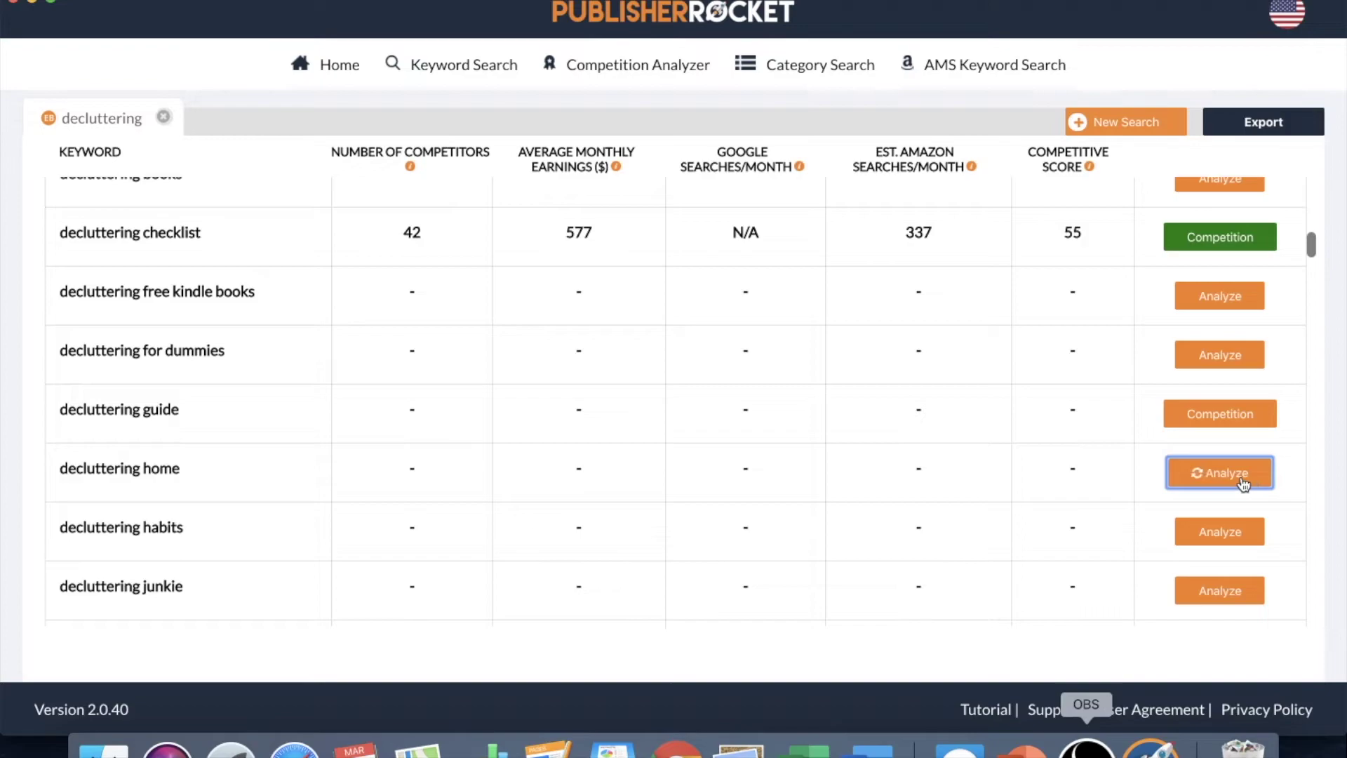
{"action": "left_click", "coordinate": [1228, 534]}
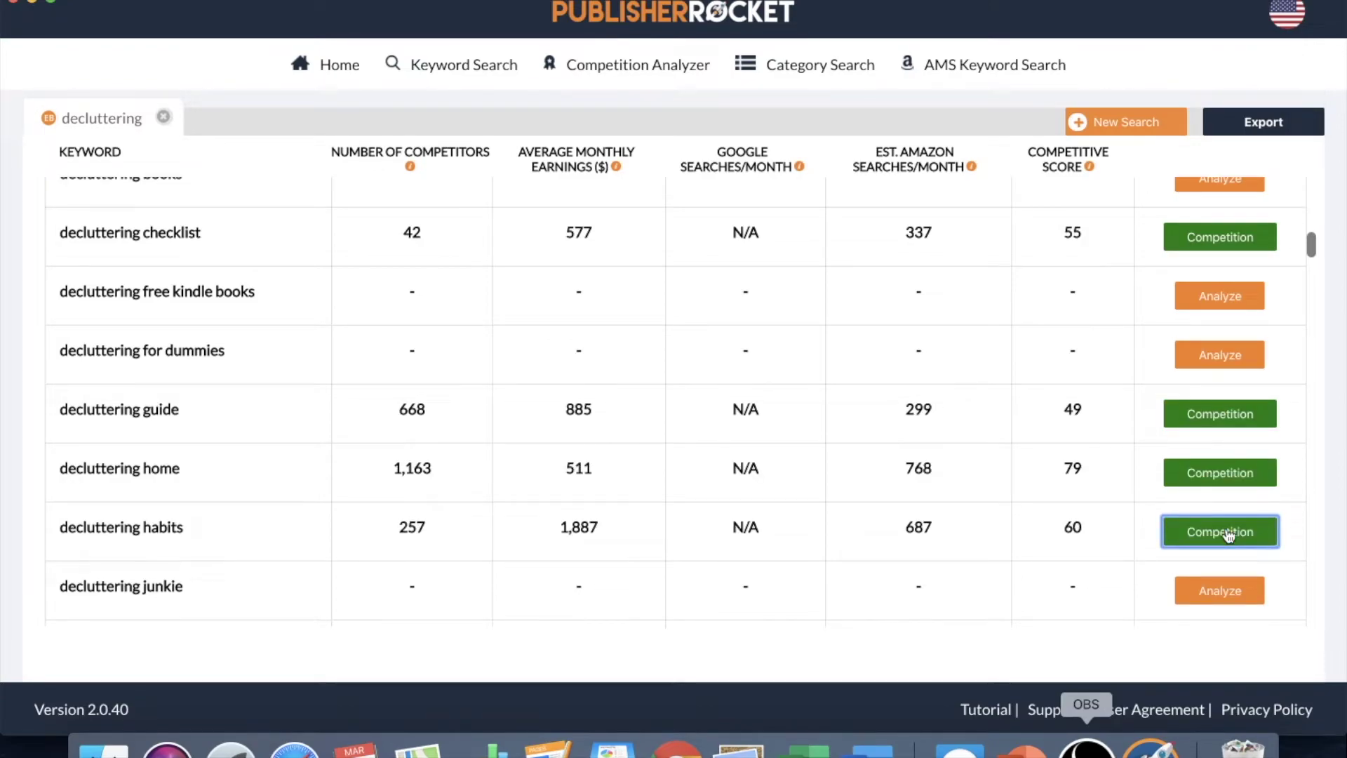
{"action": "scroll", "coordinate": [768, 477], "scroll_direction": "down", "scroll_amount": 1}
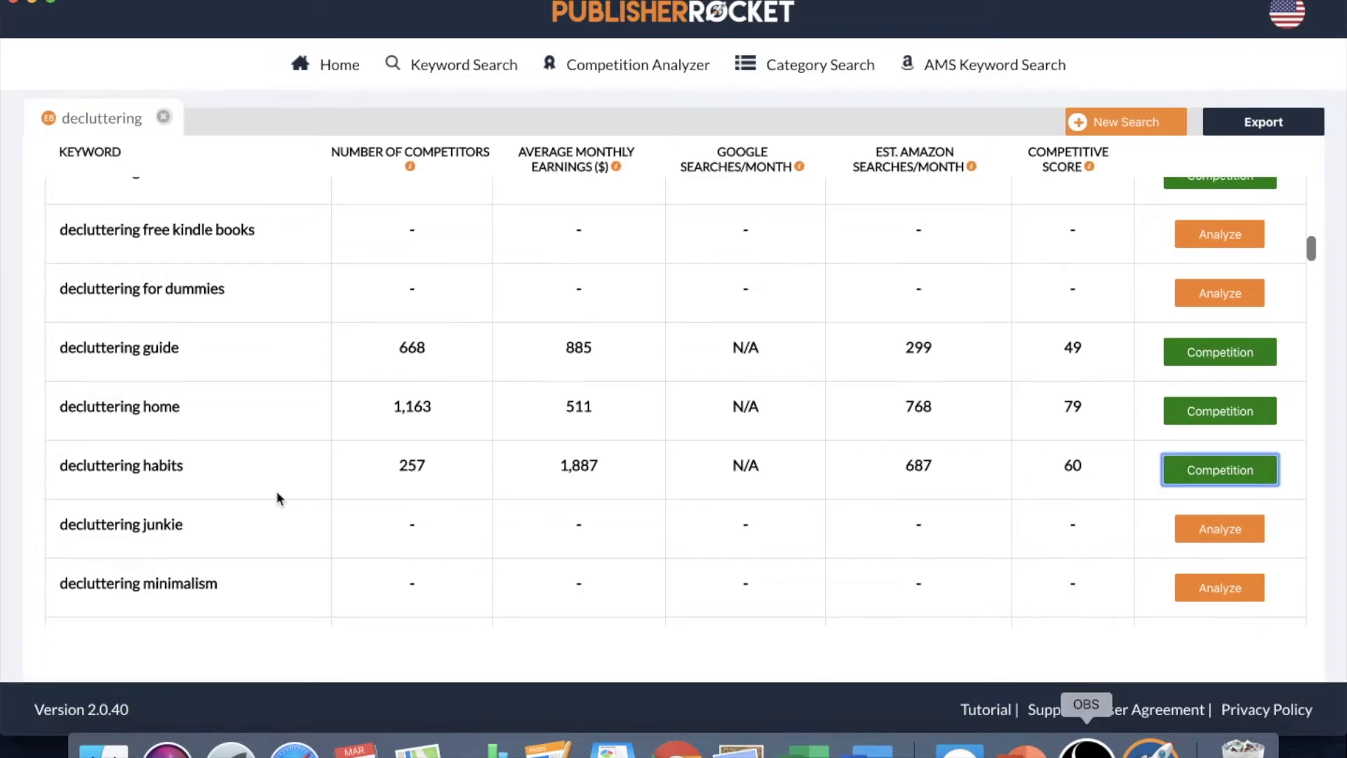
{"action": "scroll", "coordinate": [514, 246], "scroll_direction": "up", "scroll_amount": 5}
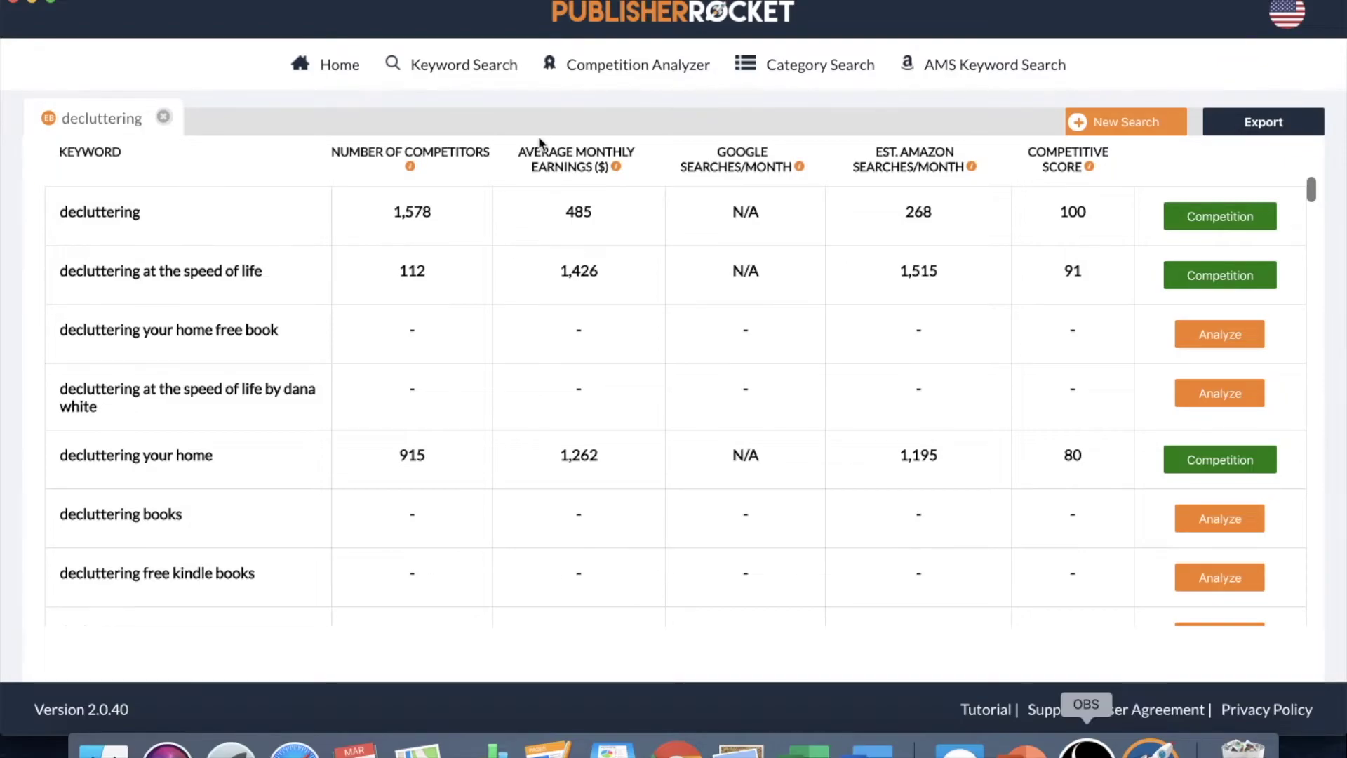
- Run a competitor analysis for the keyword 'decluttering your home'
{"action": "left_click", "coordinate": [585, 73]}
{"action": "type", "text": "declutter"}
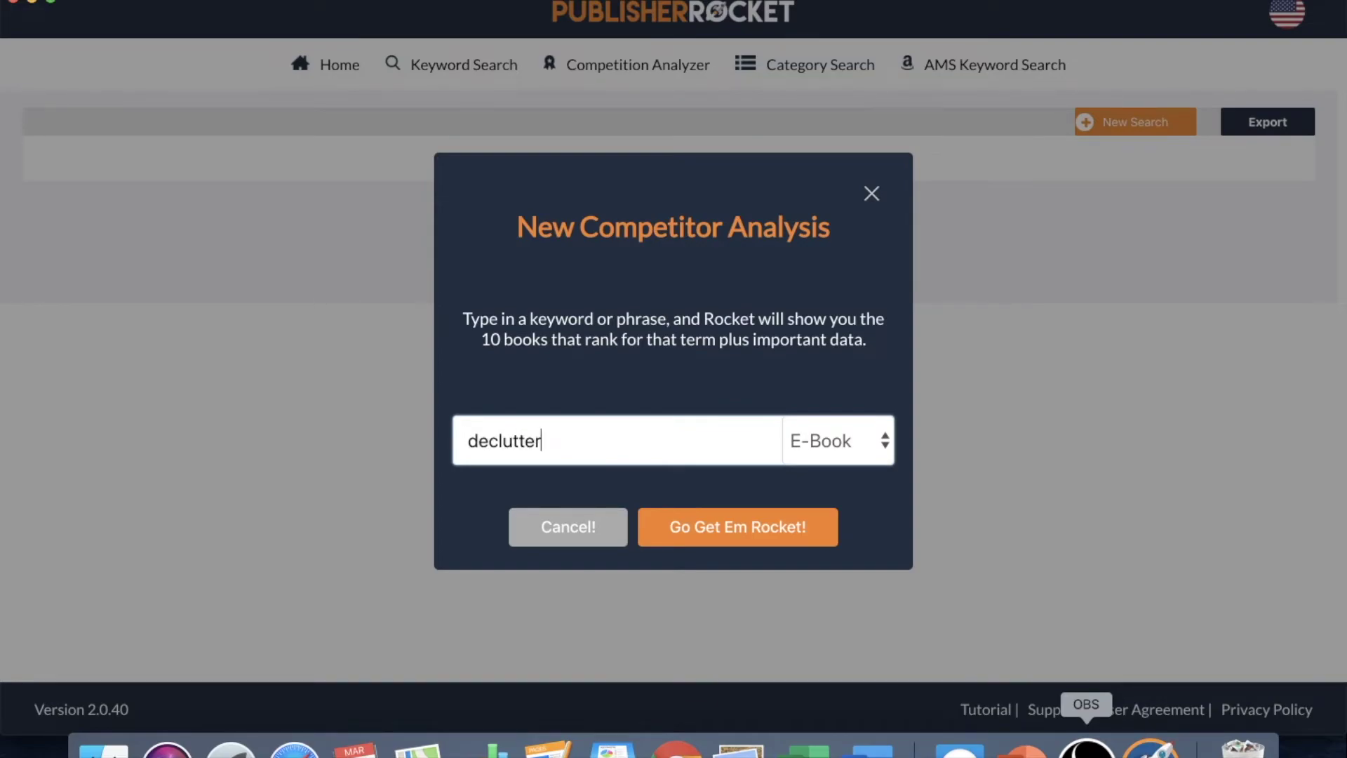
{"action": "type", "text": "ing your home"}
{"action": "key", "text": "Return"}
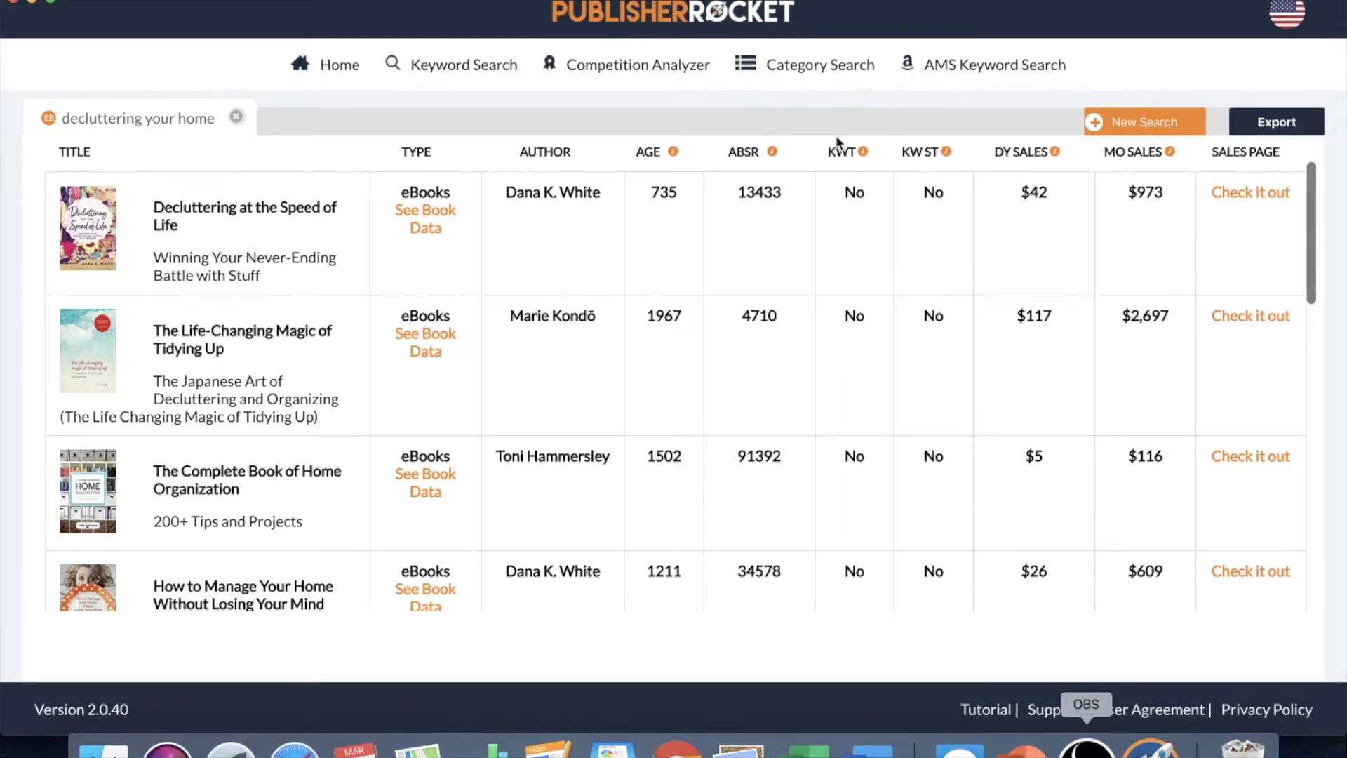
{"action": "mouse_move", "coordinate": [862, 153]}
- Open the sales page of the top competitor book, Decluttering at the Speed of Life
{"action": "scroll", "coordinate": [891, 287], "scroll_direction": "down", "scroll_amount": 10}
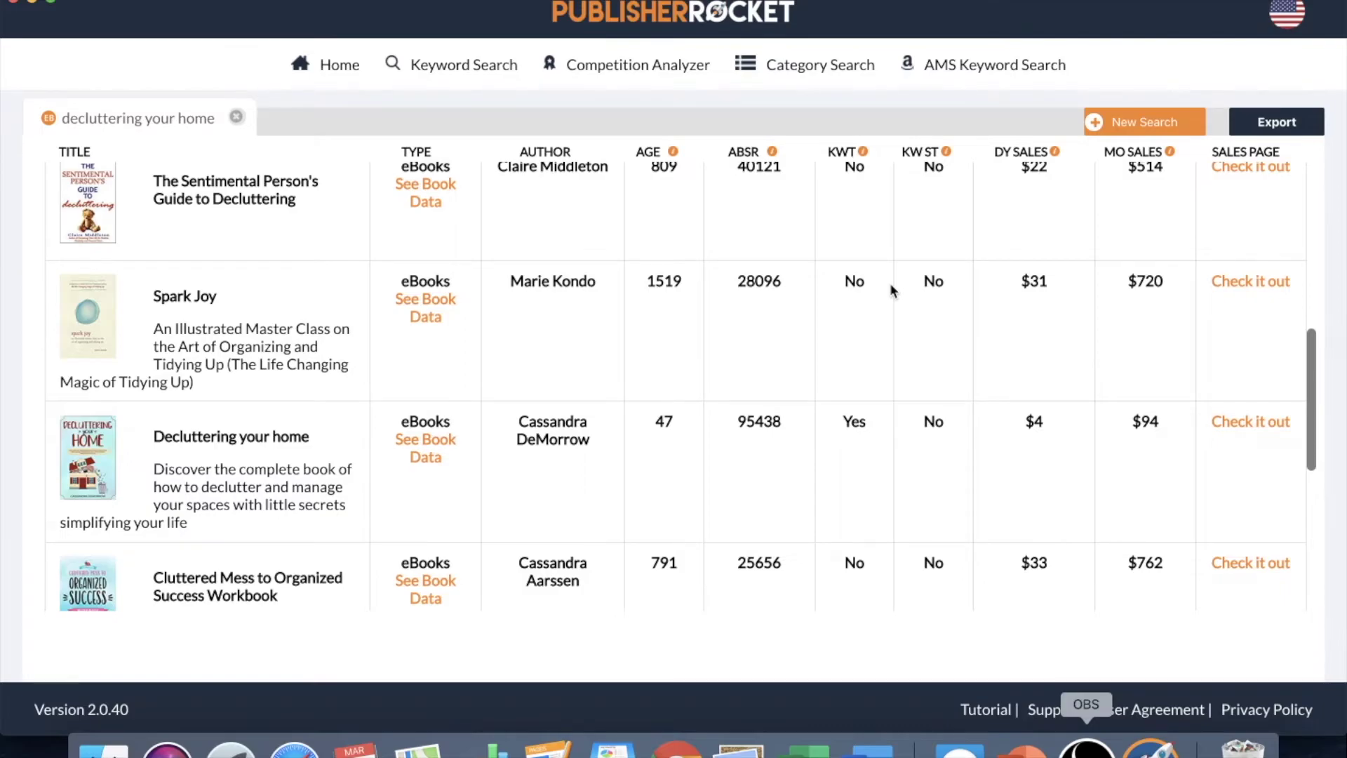
{"action": "scroll", "coordinate": [891, 288], "scroll_direction": "down", "scroll_amount": 4}
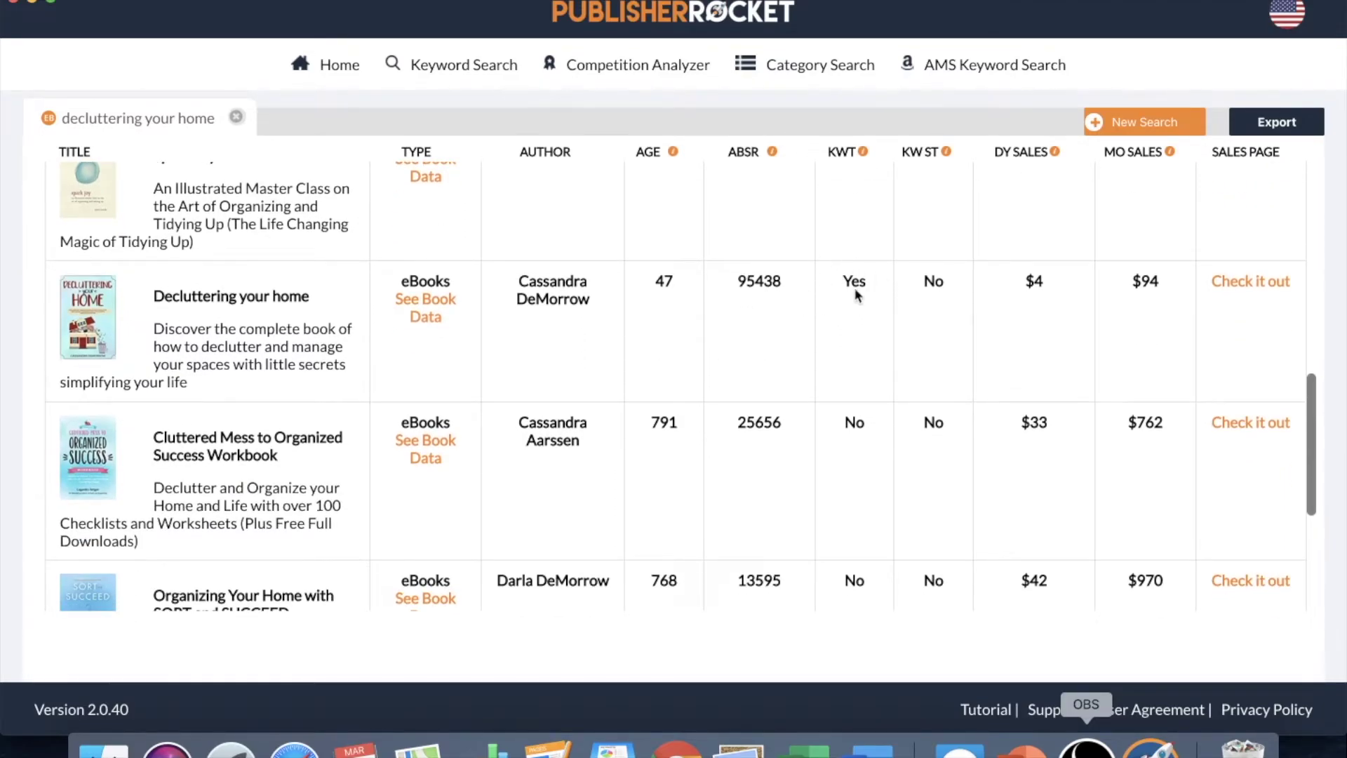
{"action": "scroll", "coordinate": [885, 212], "scroll_direction": "up", "scroll_amount": 10}
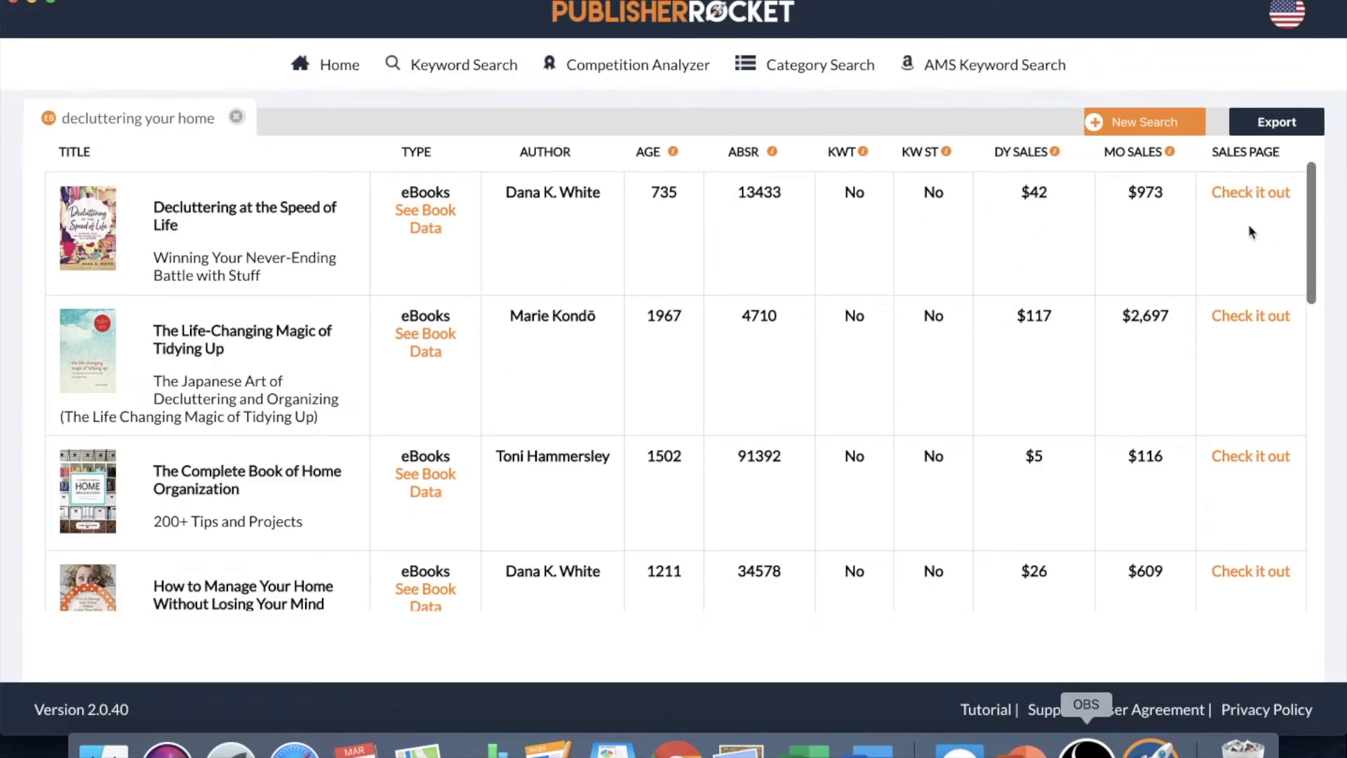
{"action": "left_click", "coordinate": [1251, 204]}
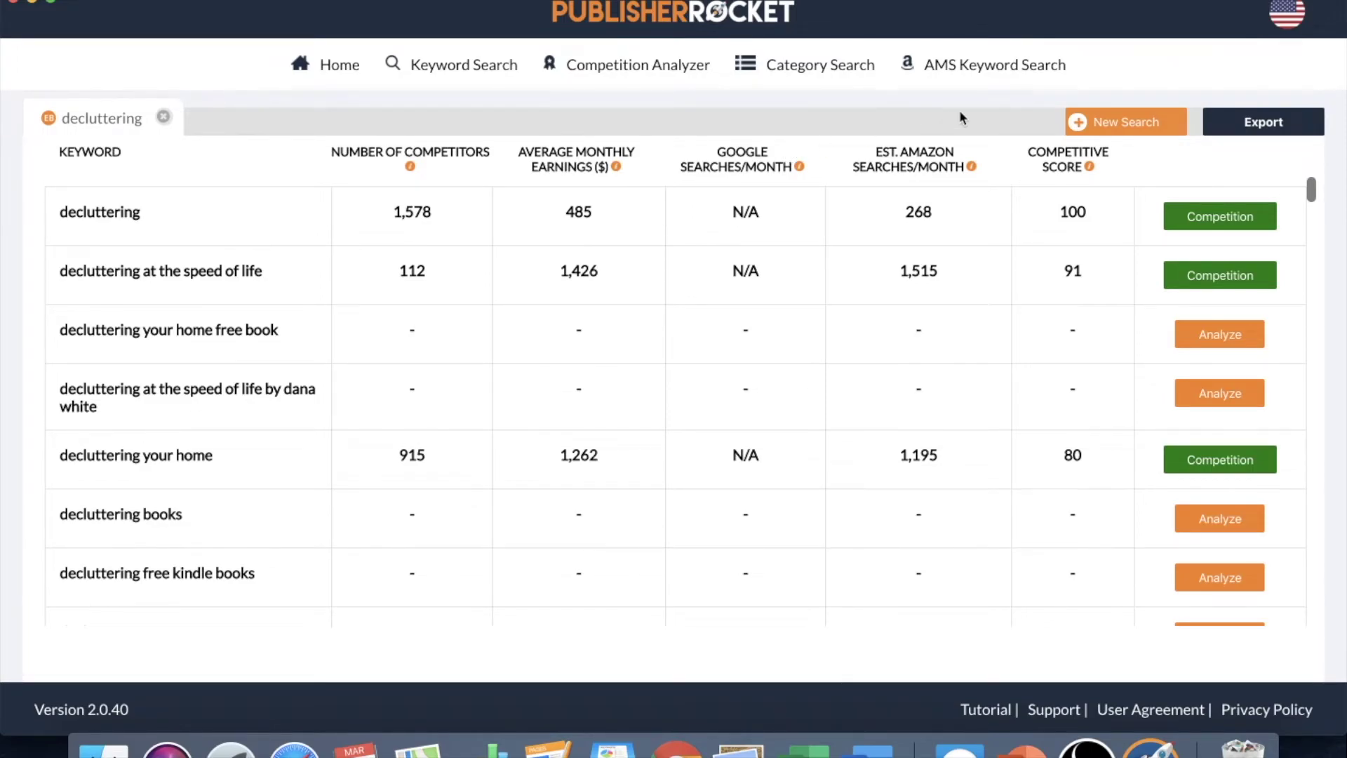
- Begin a new Book keyword search, then cancel it and return to the decluttering results
{"action": "left_click", "coordinate": [1126, 122]}
{"action": "left_click", "coordinate": [868, 461]}
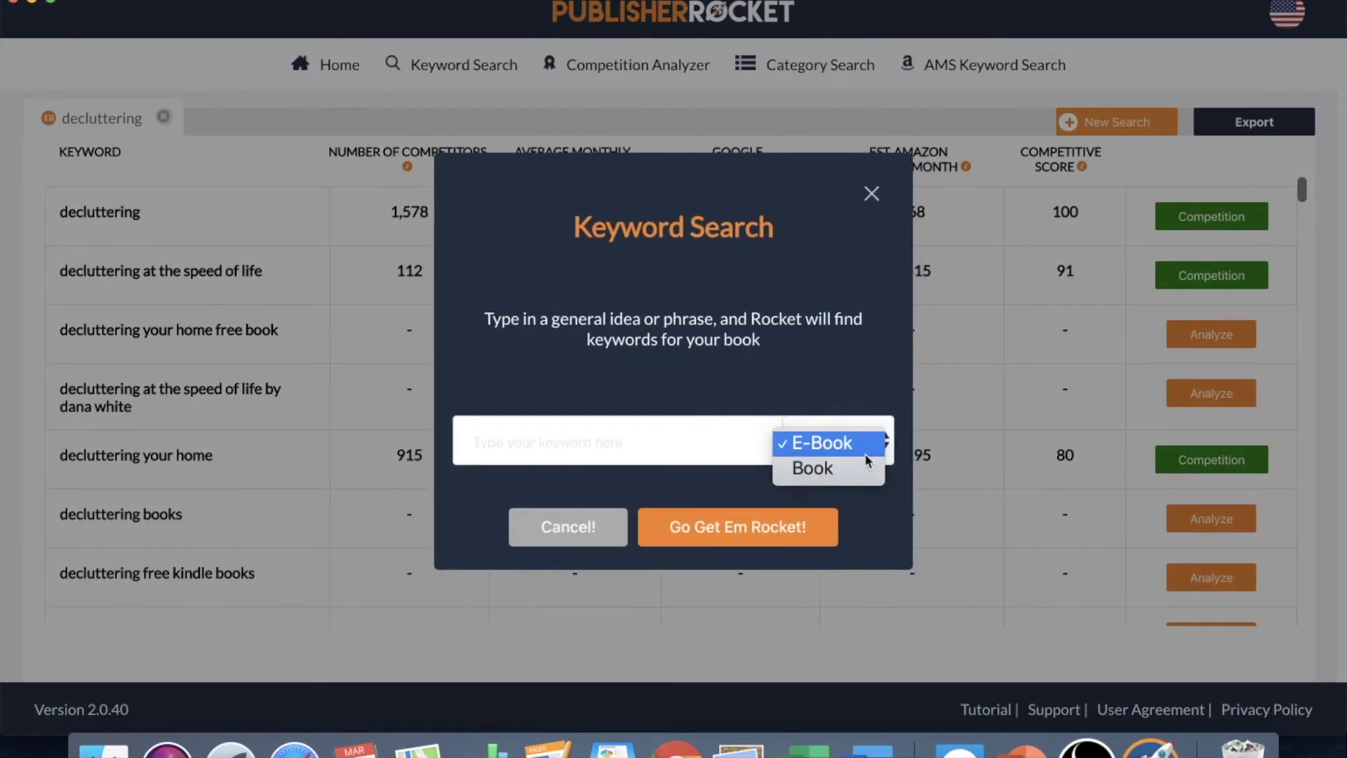
{"action": "left_click", "coordinate": [867, 468]}
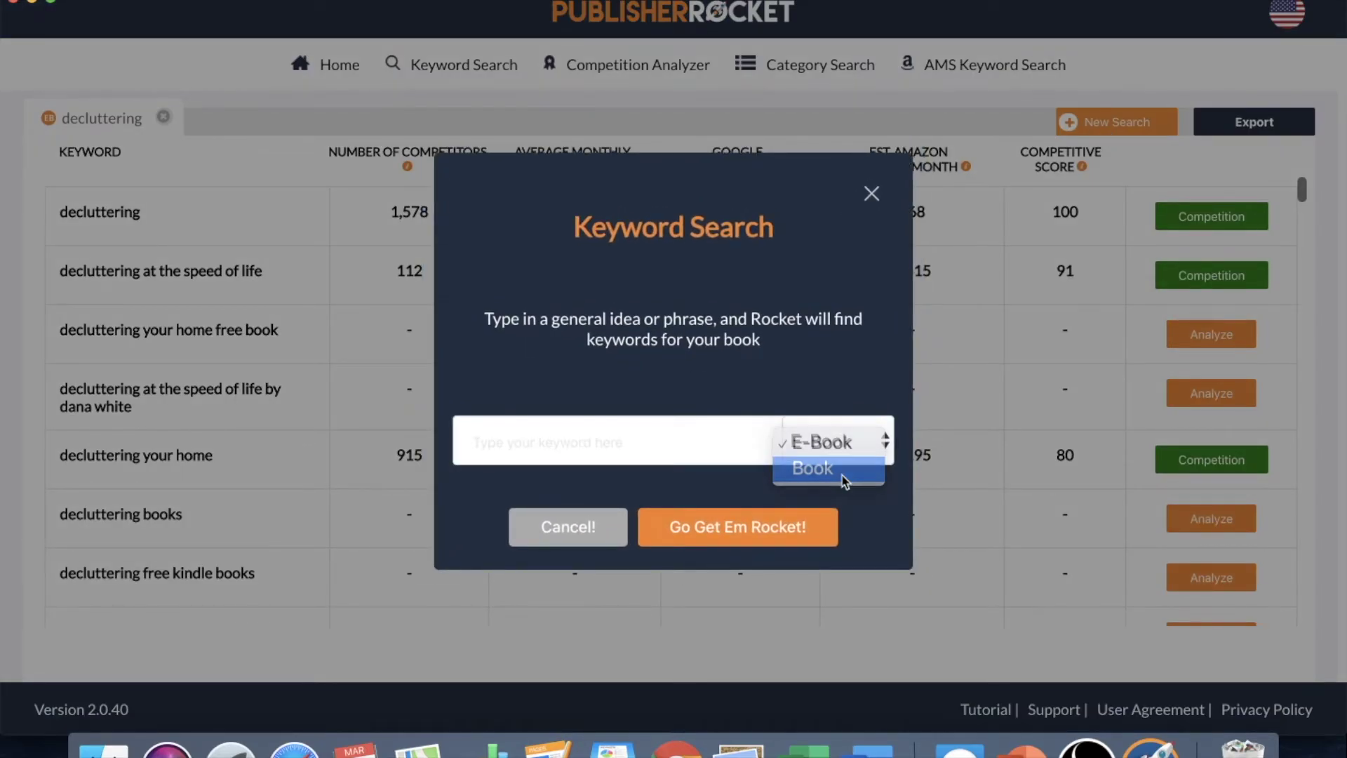
{"action": "left_click", "coordinate": [637, 439]}
{"action": "left_click", "coordinate": [871, 194]}
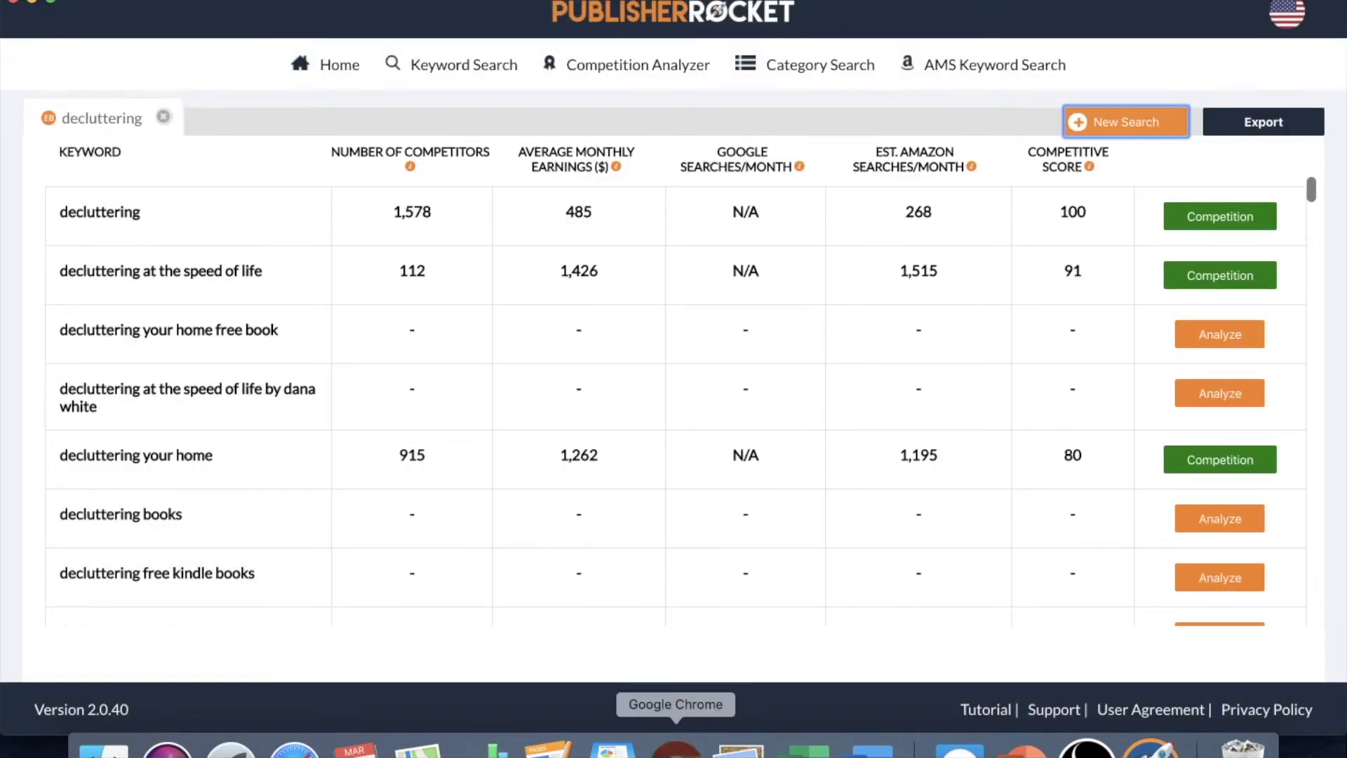
- Open the Kindle page of Decluttering at the Speed of Life from Amazon's results
{"action": "left_click", "coordinate": [675, 747]}
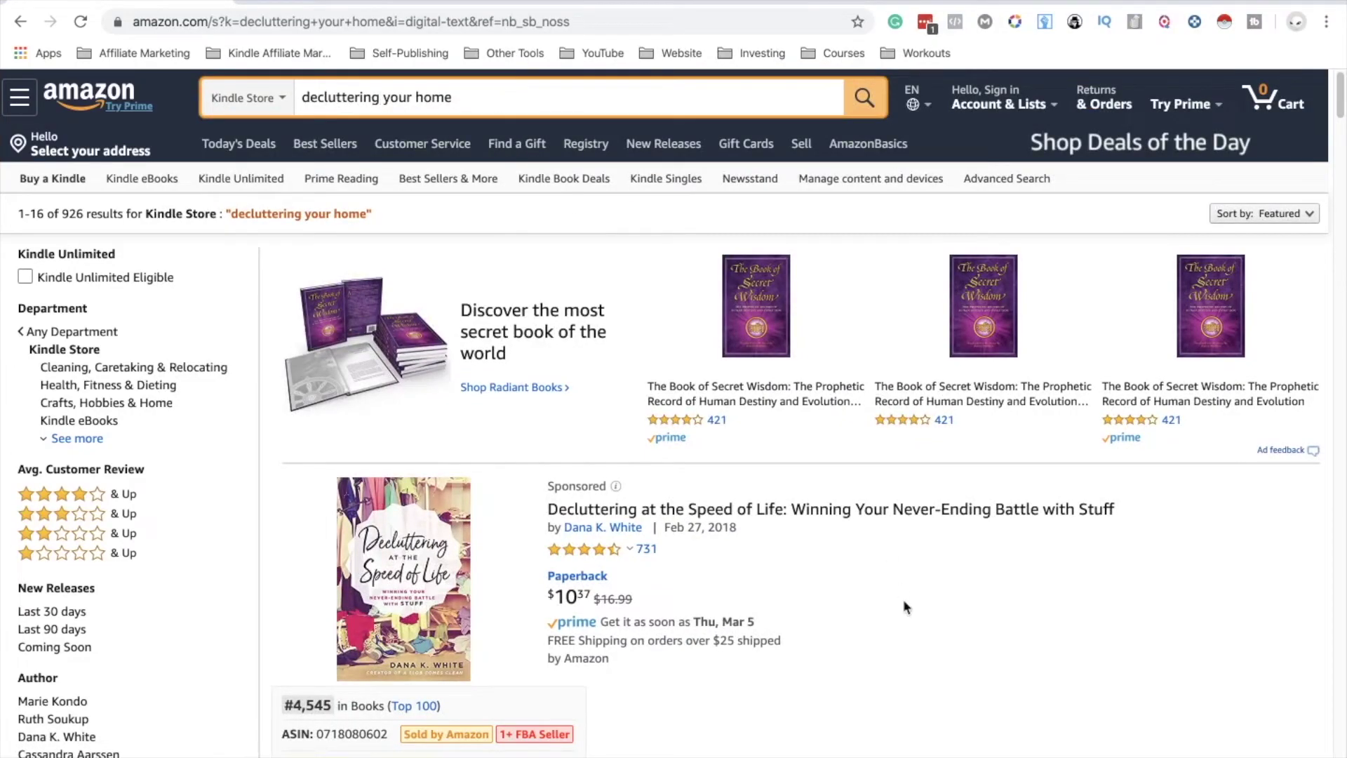
{"action": "mouse_move", "coordinate": [959, 747]}
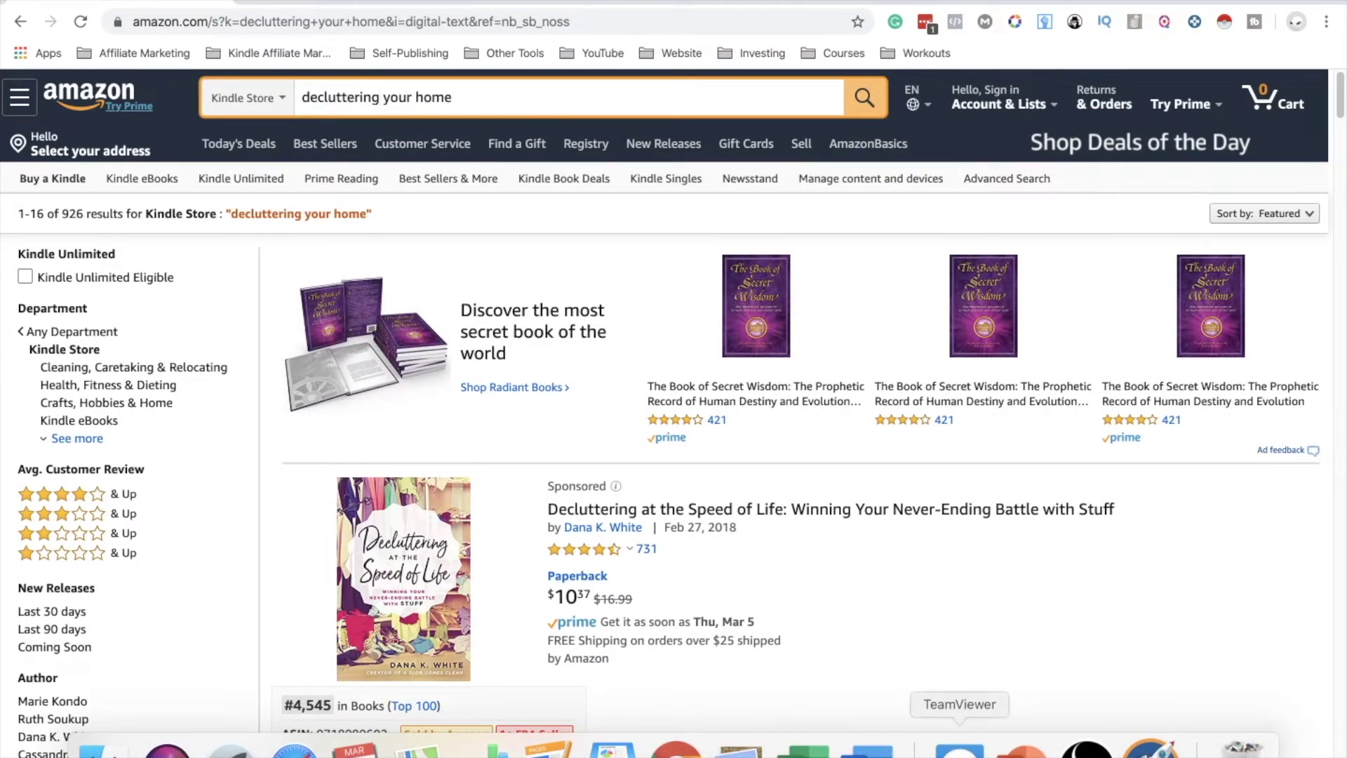
{"action": "scroll", "coordinate": [696, 461], "scroll_direction": "down", "scroll_amount": 8}
{"action": "scroll", "coordinate": [691, 480], "scroll_direction": "down", "scroll_amount": 2}
{"action": "left_click", "coordinate": [679, 482]}
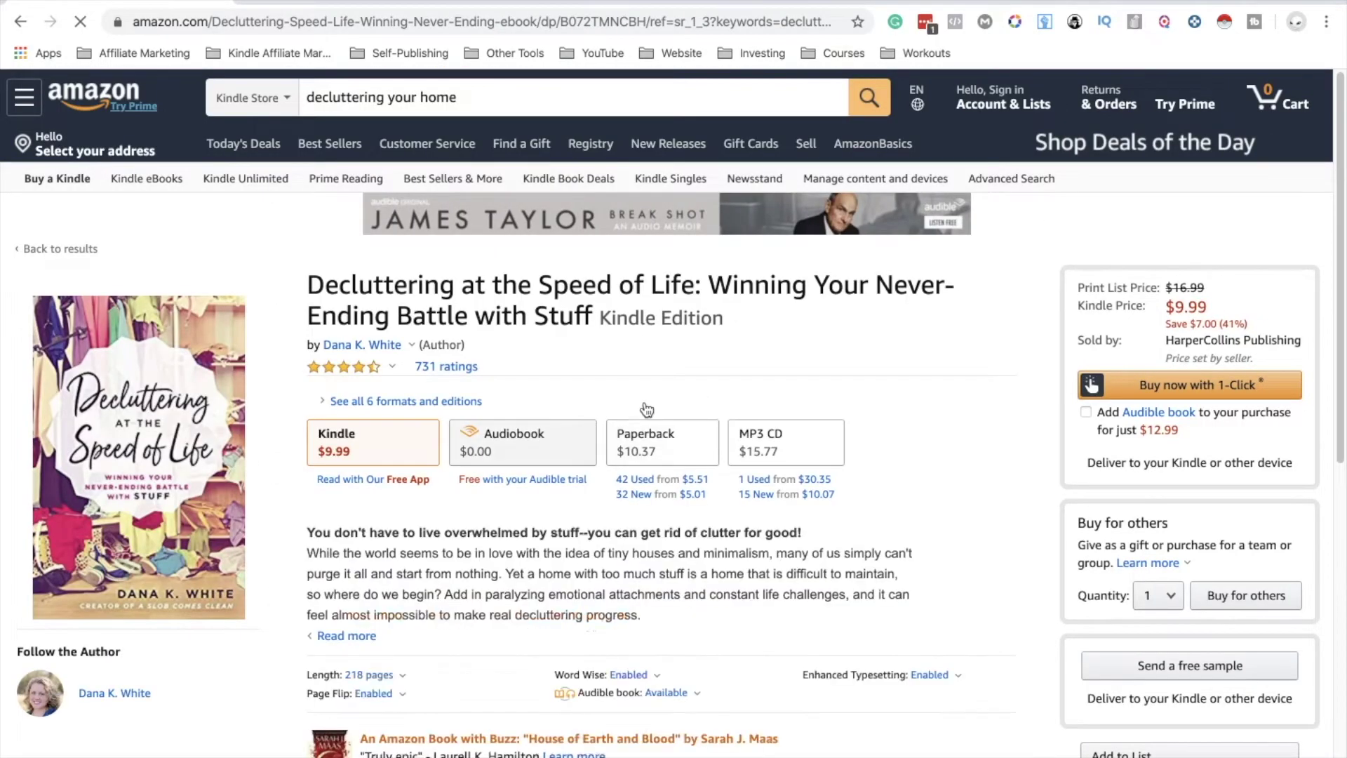
- Review the book's paperback edition, leaving the store search category on Books
{"action": "left_click", "coordinate": [653, 459]}
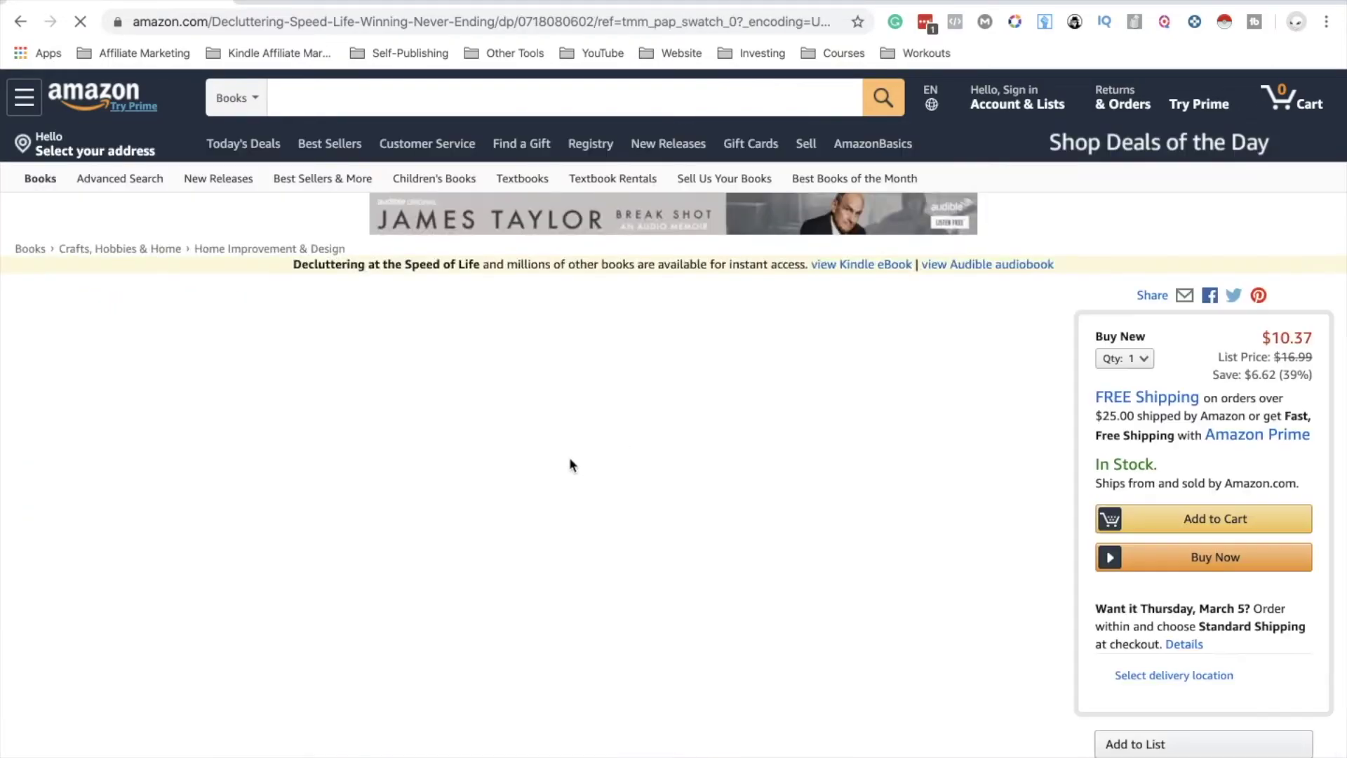
{"action": "scroll", "coordinate": [506, 444], "scroll_direction": "down", "scroll_amount": 6}
{"action": "scroll", "coordinate": [506, 442], "scroll_direction": "down", "scroll_amount": 15}
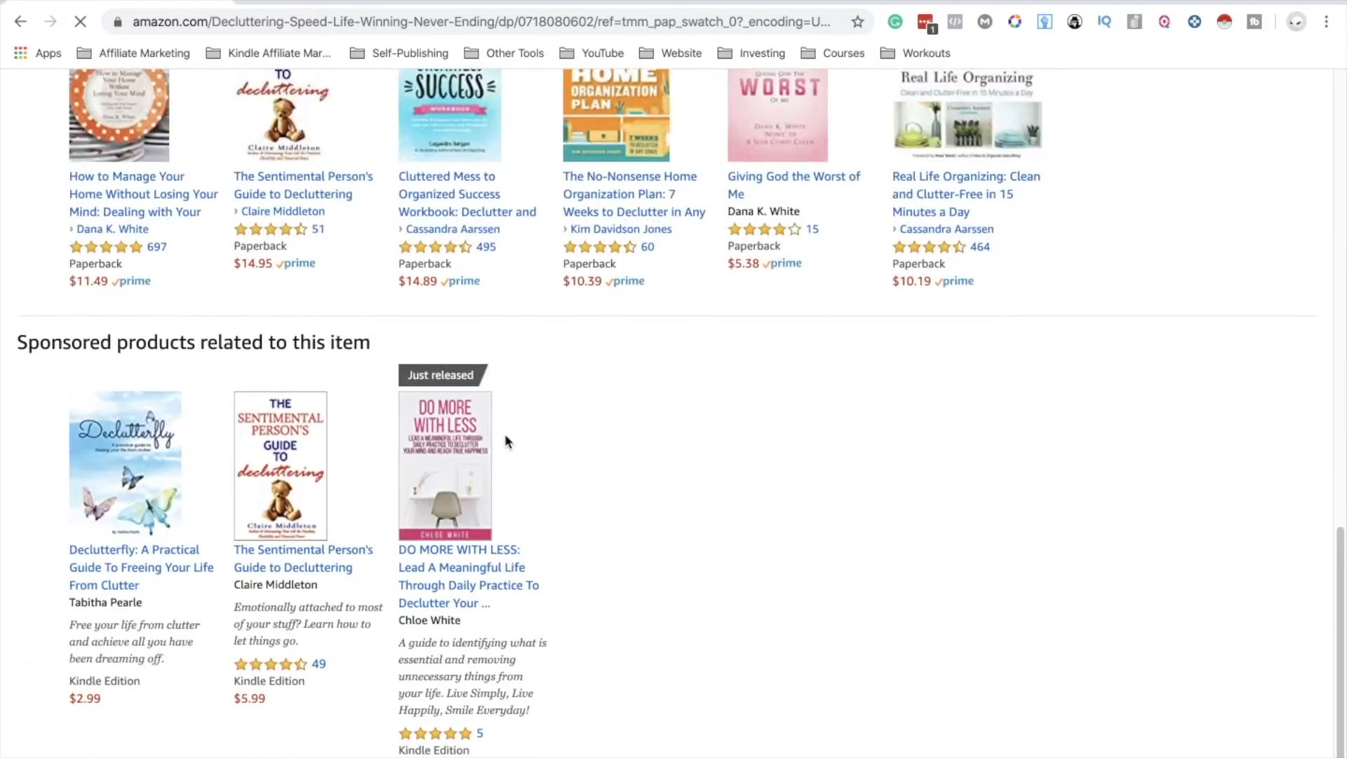
{"action": "scroll", "coordinate": [504, 434], "scroll_direction": "down", "scroll_amount": 10}
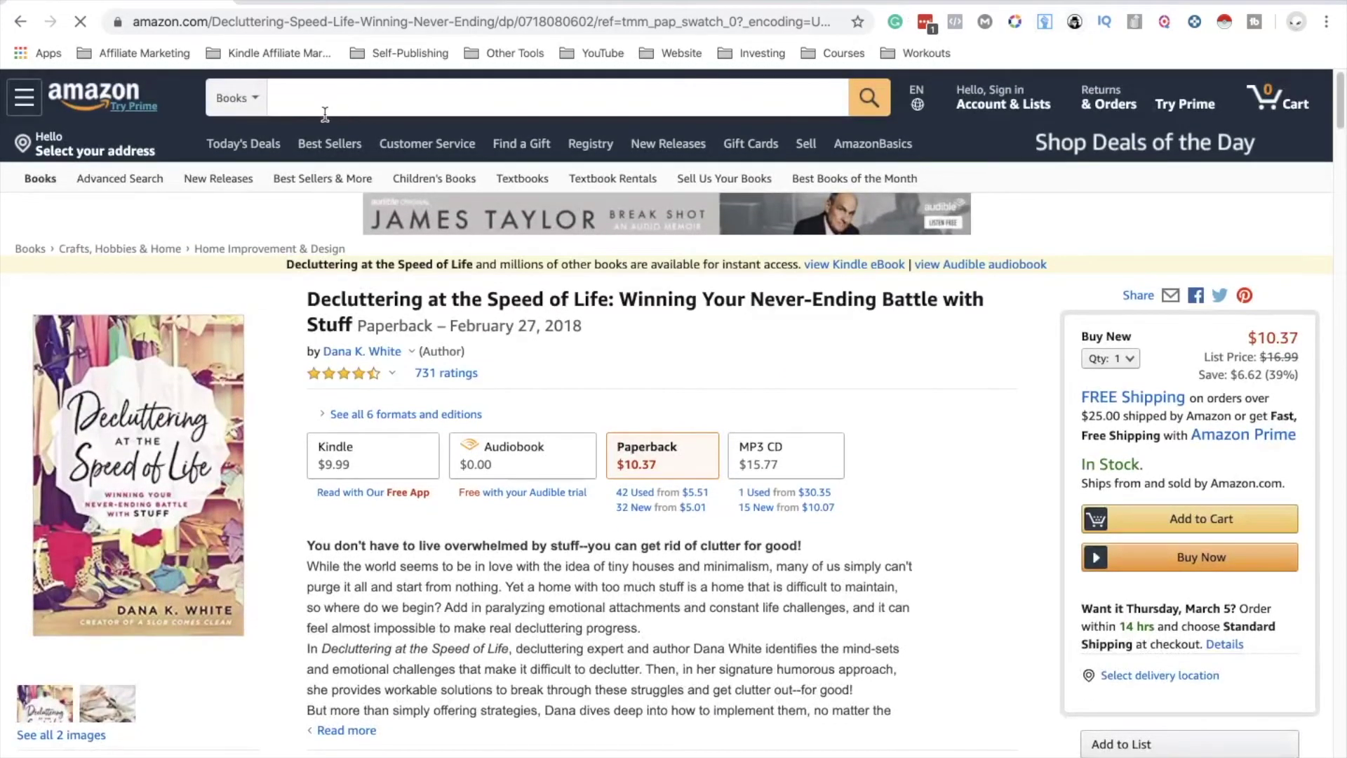
{"action": "left_click", "coordinate": [232, 98]}
{"action": "left_click", "coordinate": [227, 102]}
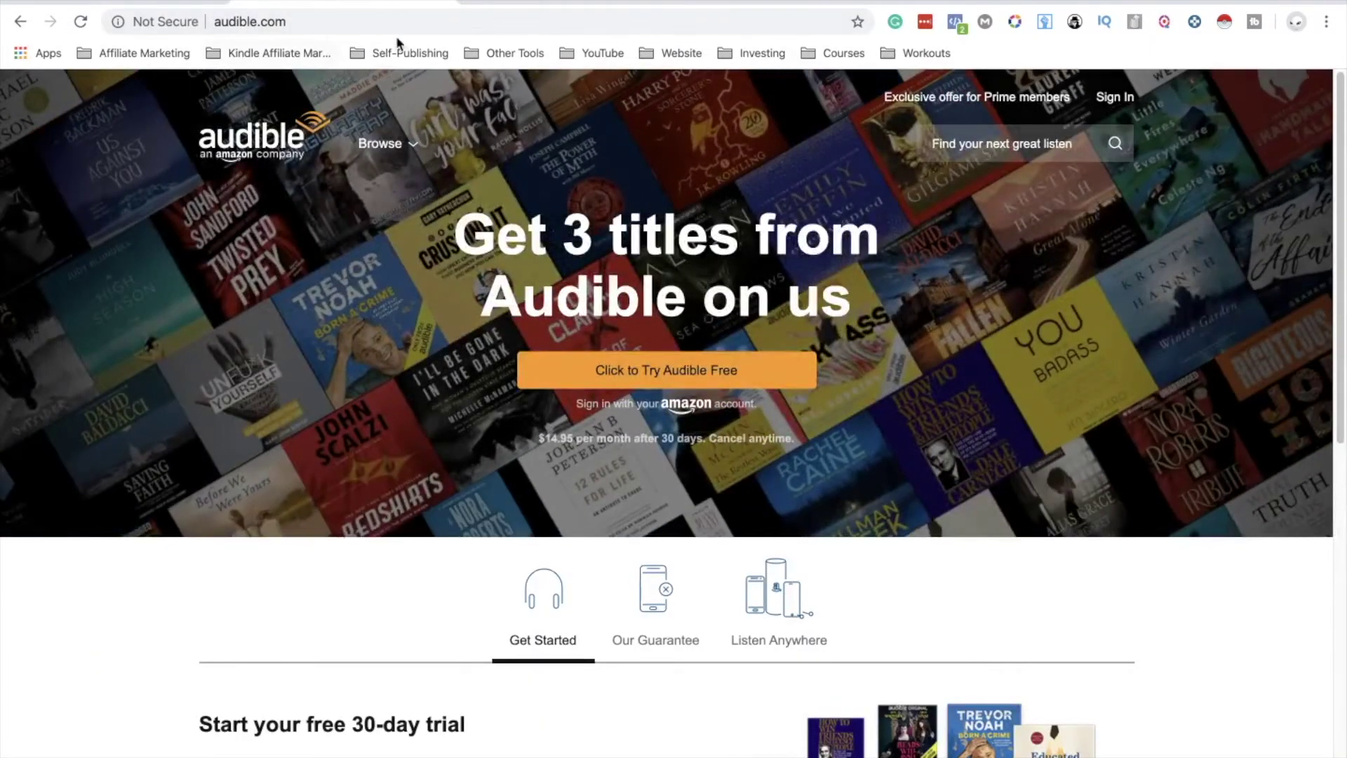
- Search Audible for 'decluttering your home' and browse the 69 audiobook results
{"action": "left_click", "coordinate": [988, 139]}
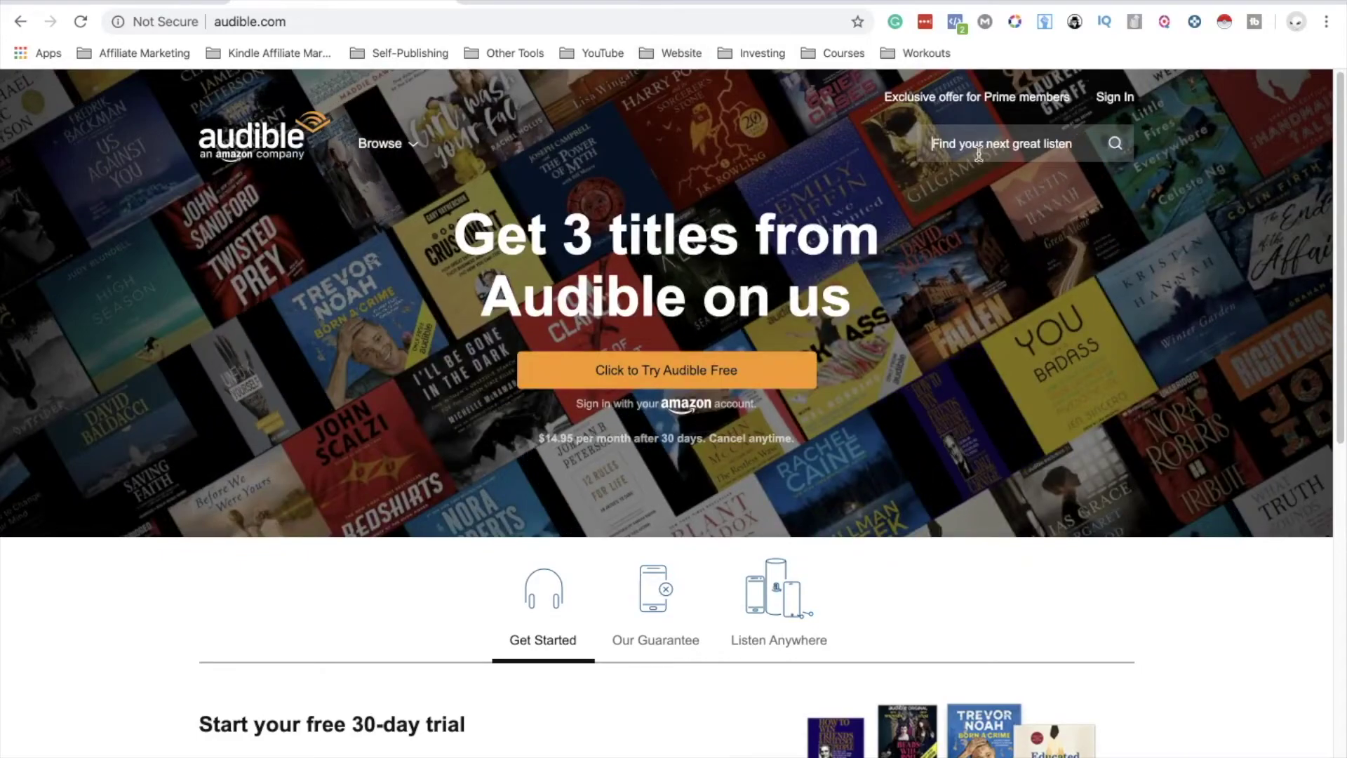
{"action": "type", "text": "declutterin"}
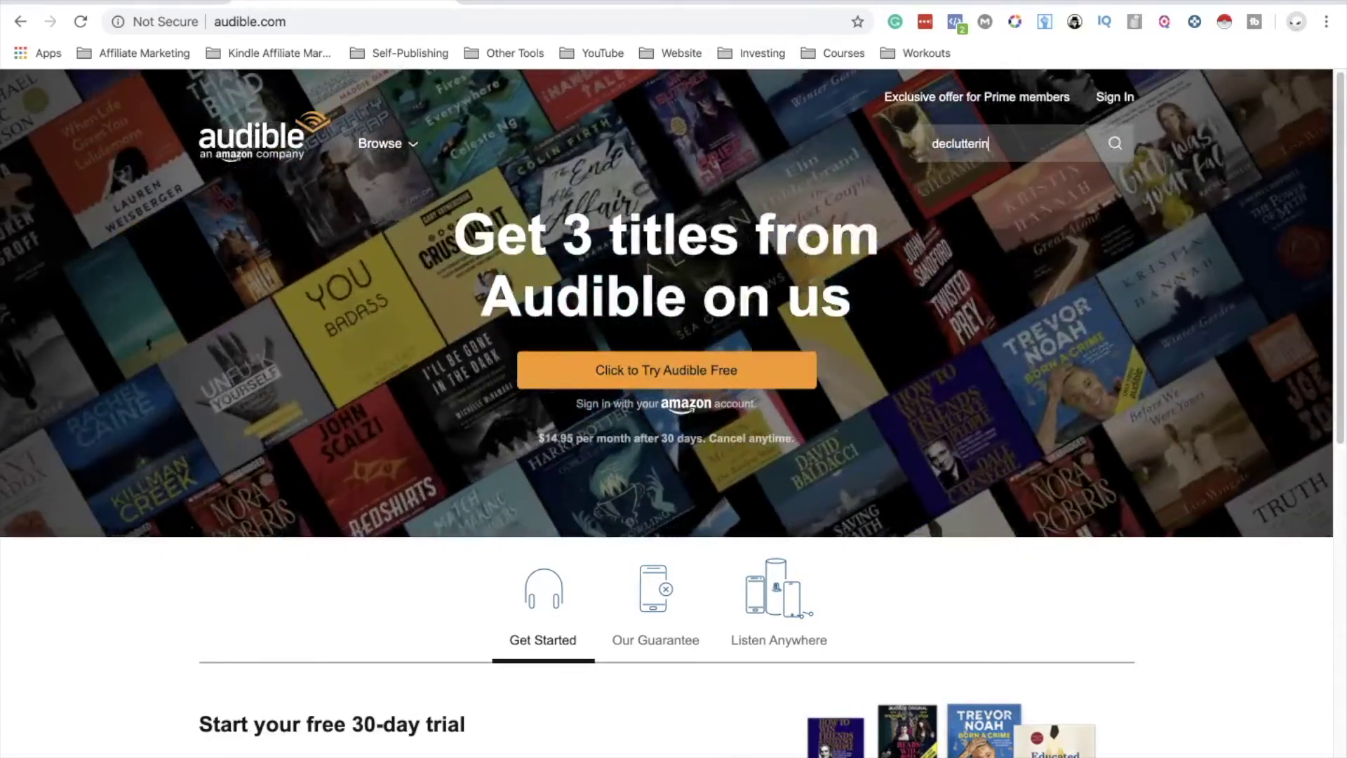
{"action": "type", "text": "g your home"}
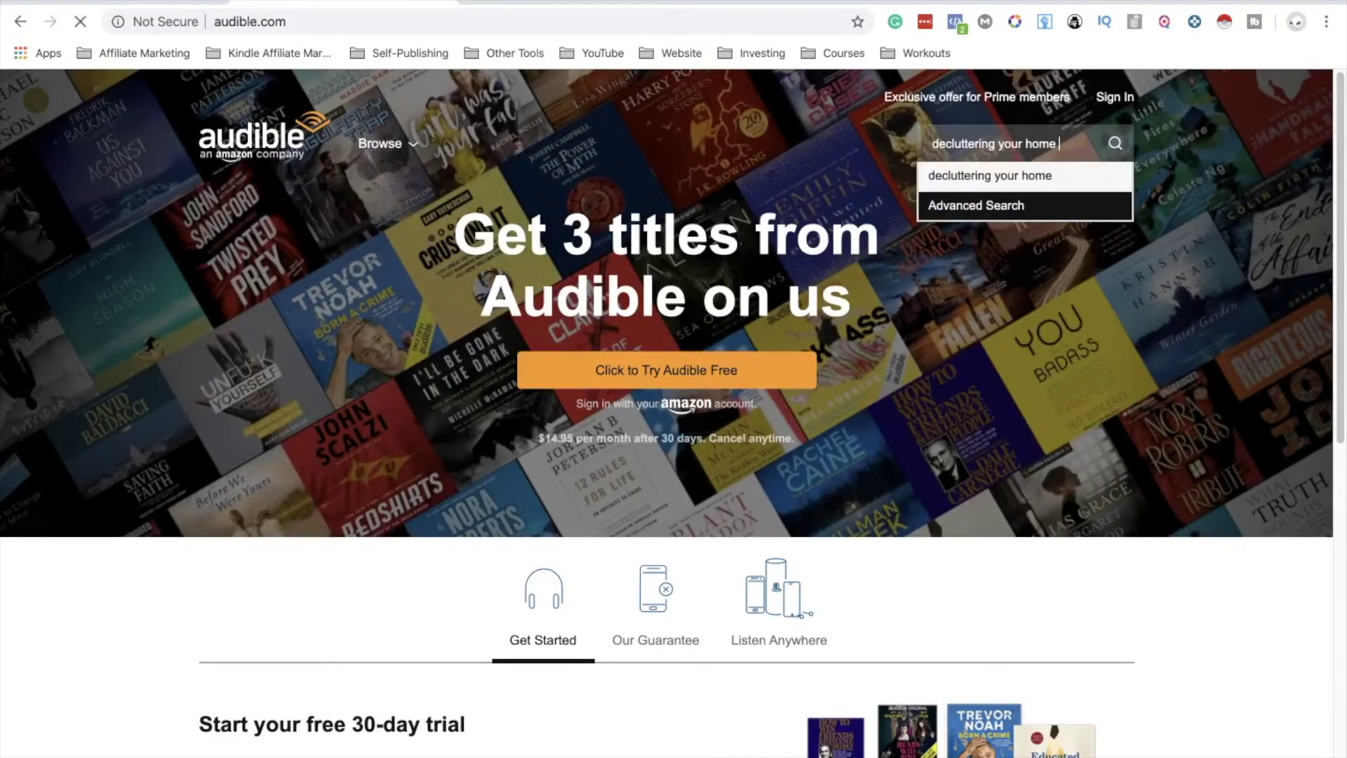
{"action": "left_click", "coordinate": [972, 177]}
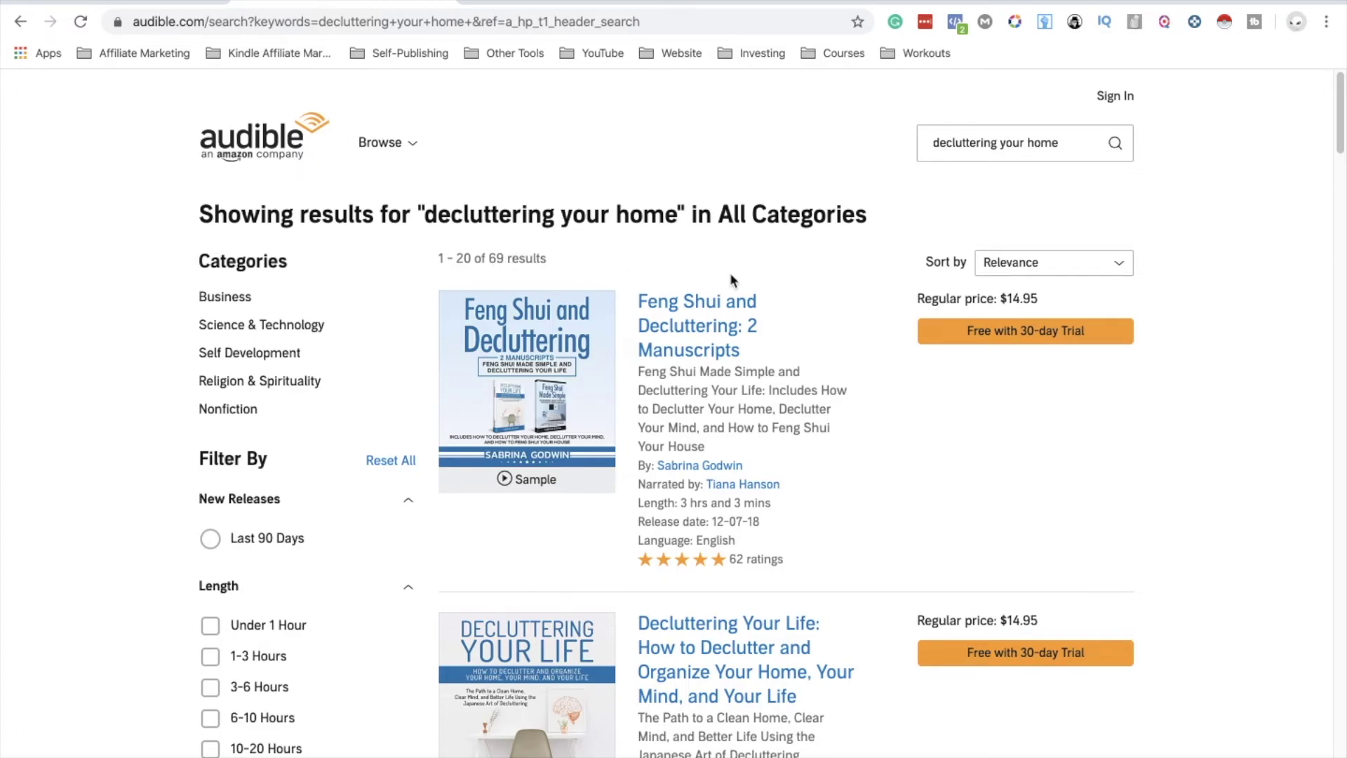
{"action": "scroll", "coordinate": [684, 398], "scroll_direction": "down", "scroll_amount": 10}
{"action": "scroll", "coordinate": [682, 399], "scroll_direction": "up", "scroll_amount": 10}
{"action": "mouse_move", "coordinate": [530, 438]}
- Check the audiobook edition's details: #2,414 in Audible Books, rated 4.7 from 731
{"action": "left_click", "coordinate": [110, 3]}
{"action": "left_click", "coordinate": [553, 465]}
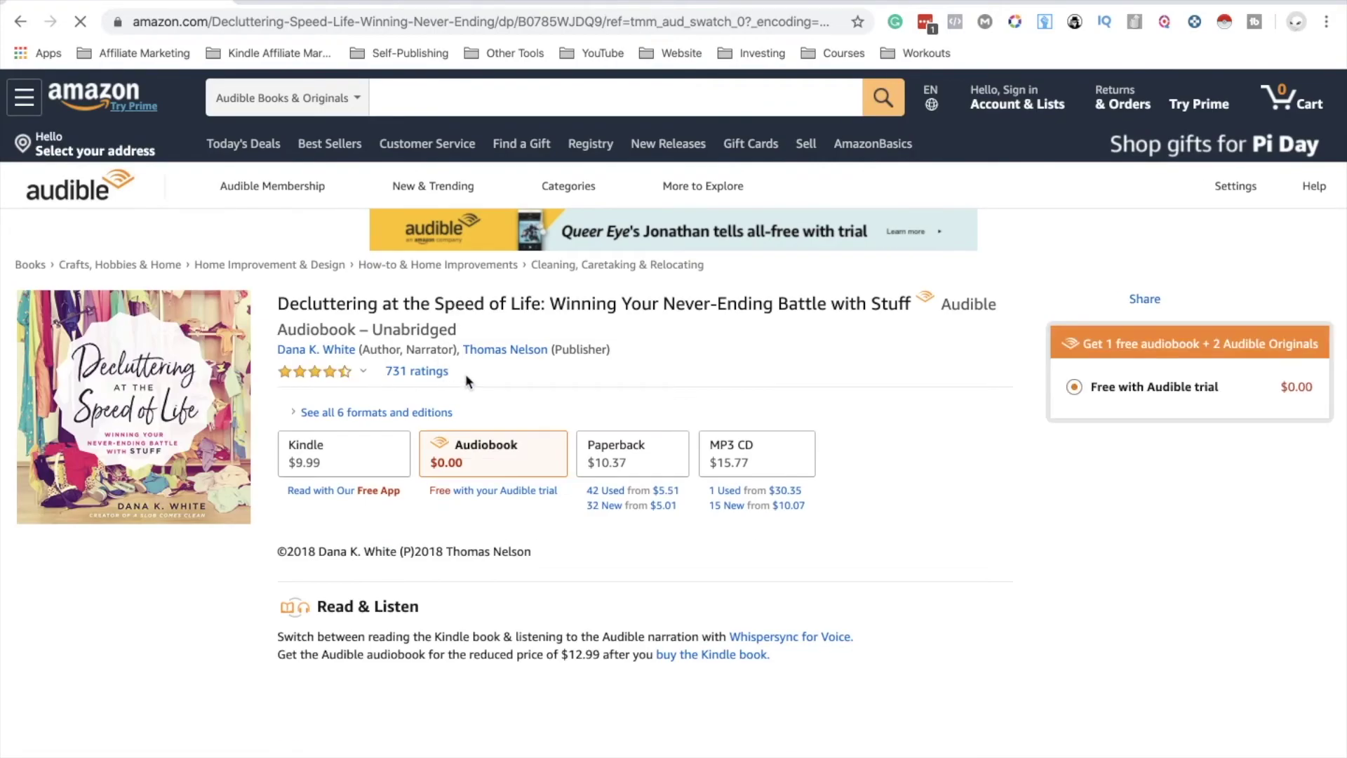
{"action": "scroll", "coordinate": [466, 373], "scroll_direction": "down", "scroll_amount": 2}
{"action": "scroll", "coordinate": [466, 369], "scroll_direction": "down", "scroll_amount": 10}
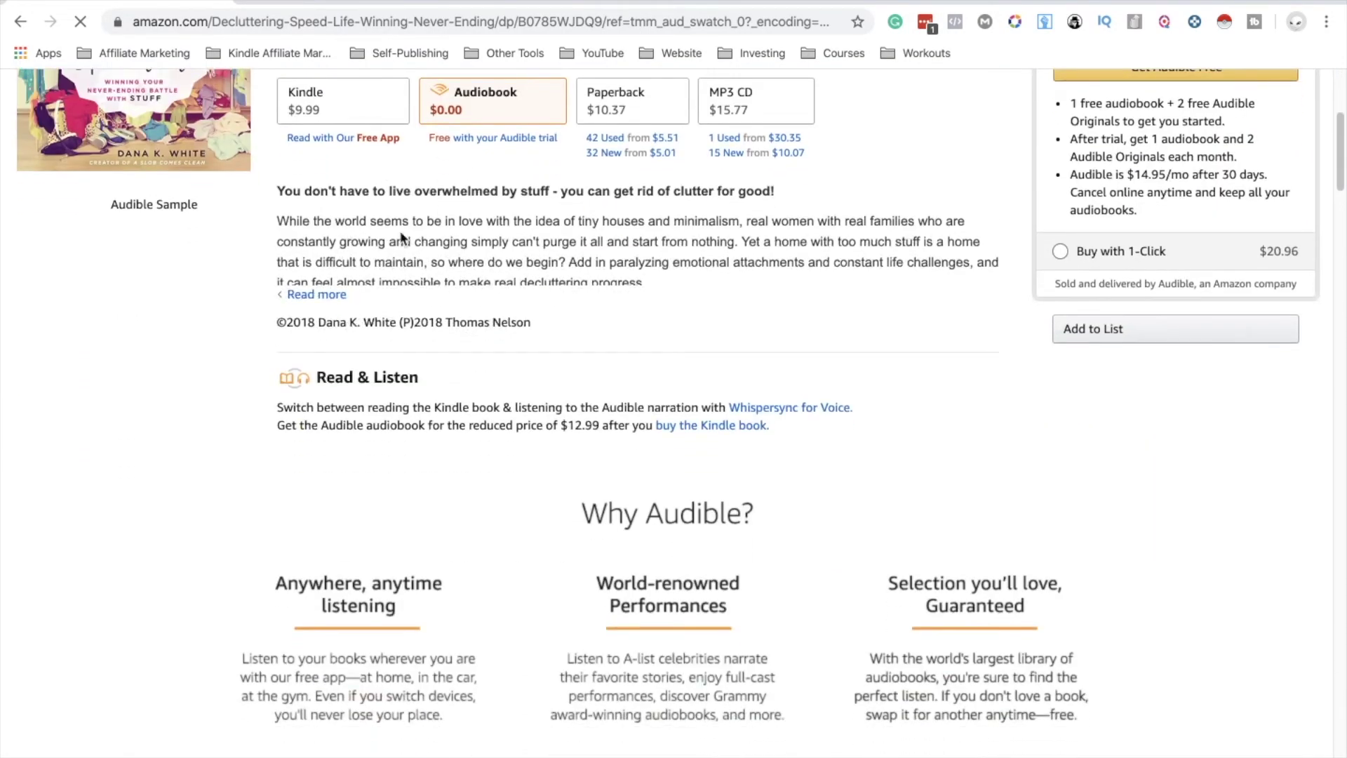
{"action": "scroll", "coordinate": [327, 262], "scroll_direction": "down", "scroll_amount": 12}
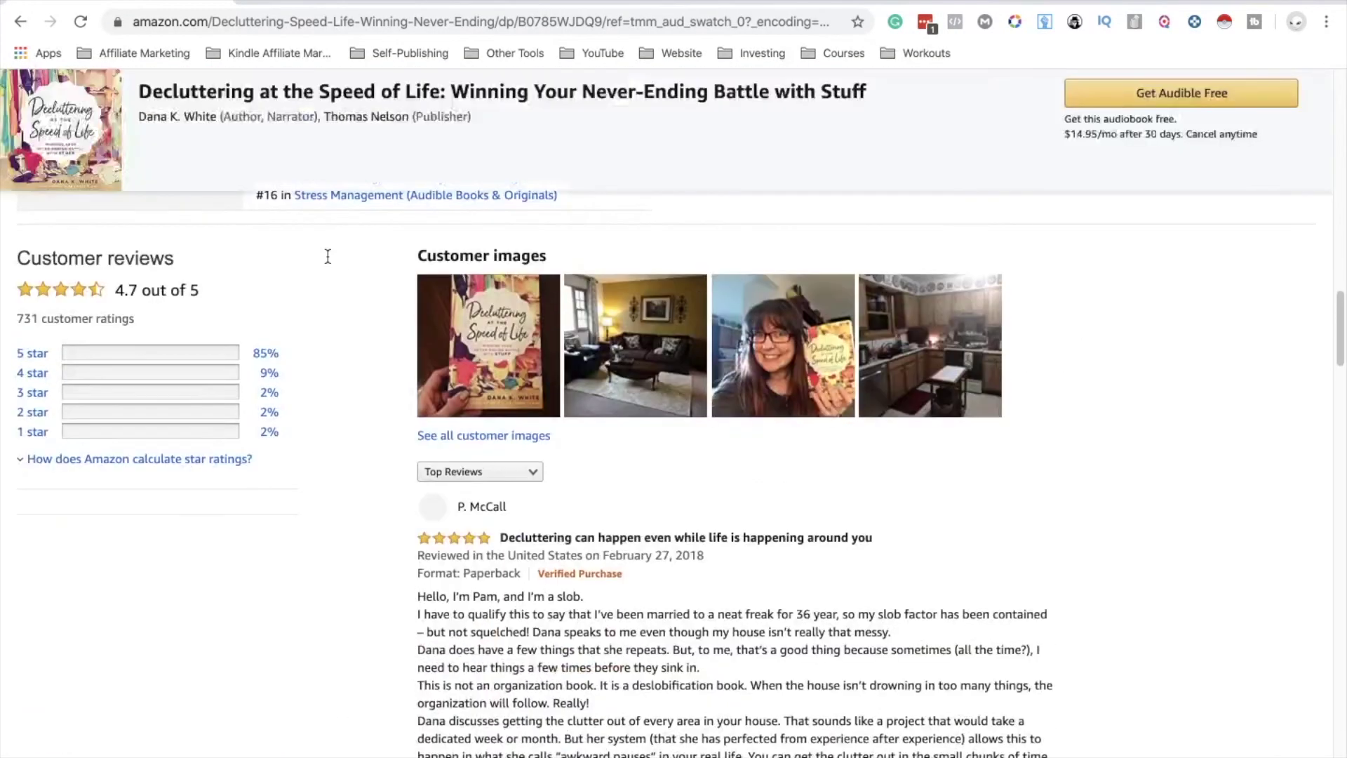
{"action": "scroll", "coordinate": [327, 262], "scroll_direction": "up", "scroll_amount": 2}
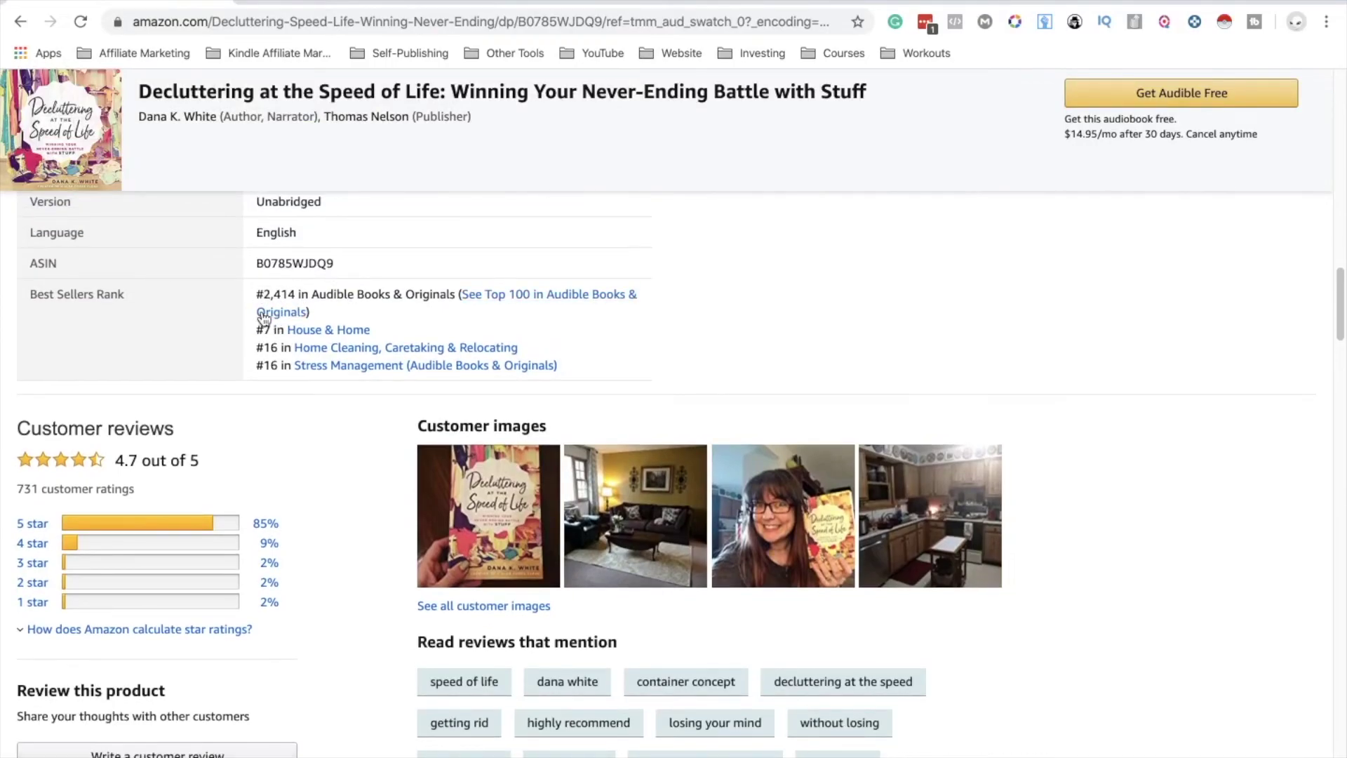
{"action": "scroll", "coordinate": [309, 314], "scroll_direction": "up", "scroll_amount": 2}
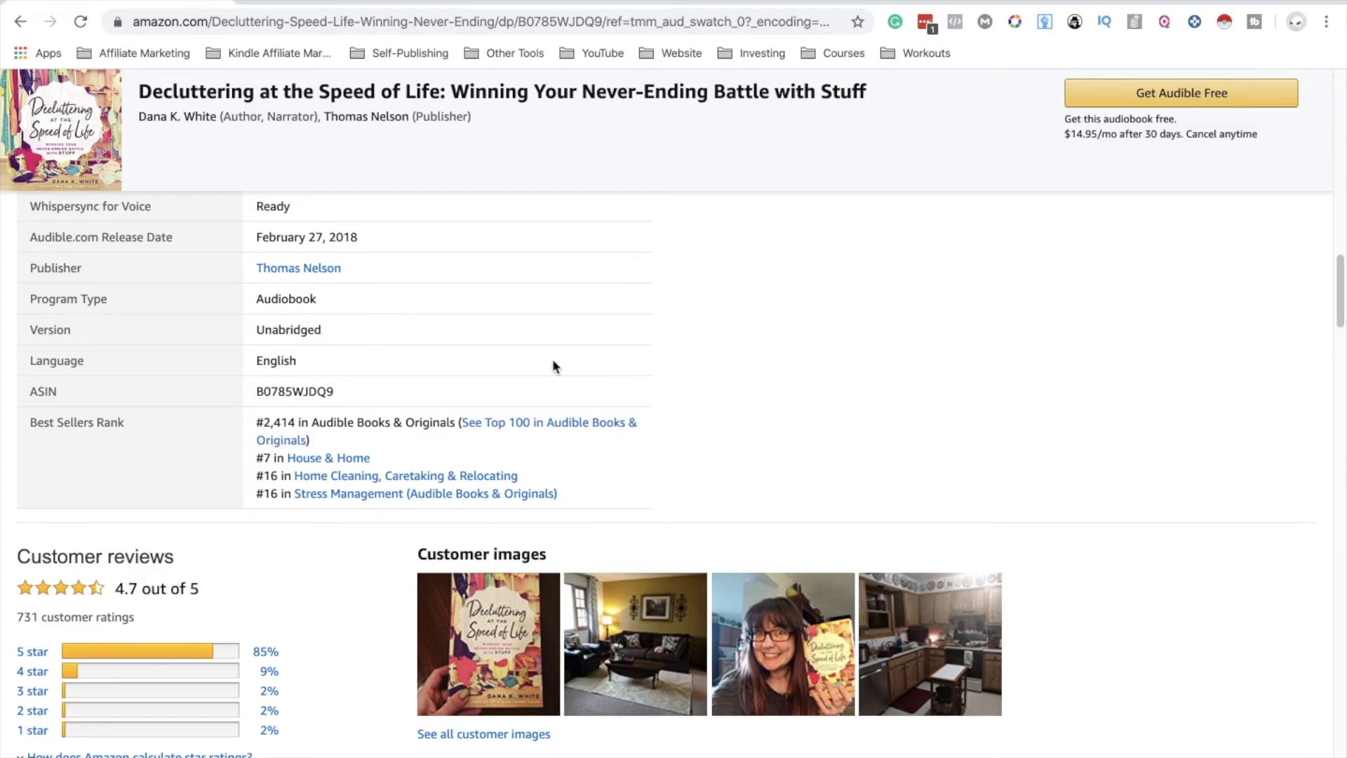
{"action": "scroll", "coordinate": [553, 360], "scroll_direction": "up", "scroll_amount": 20}
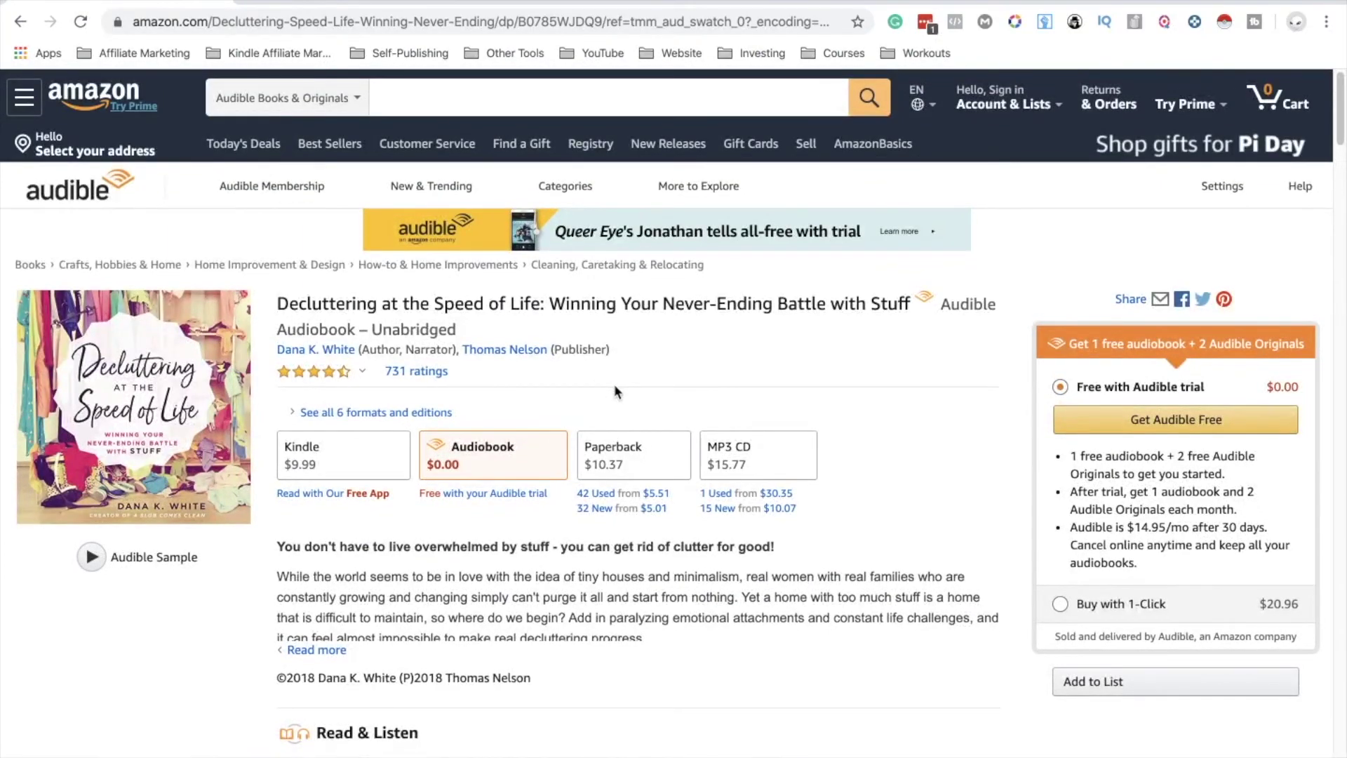